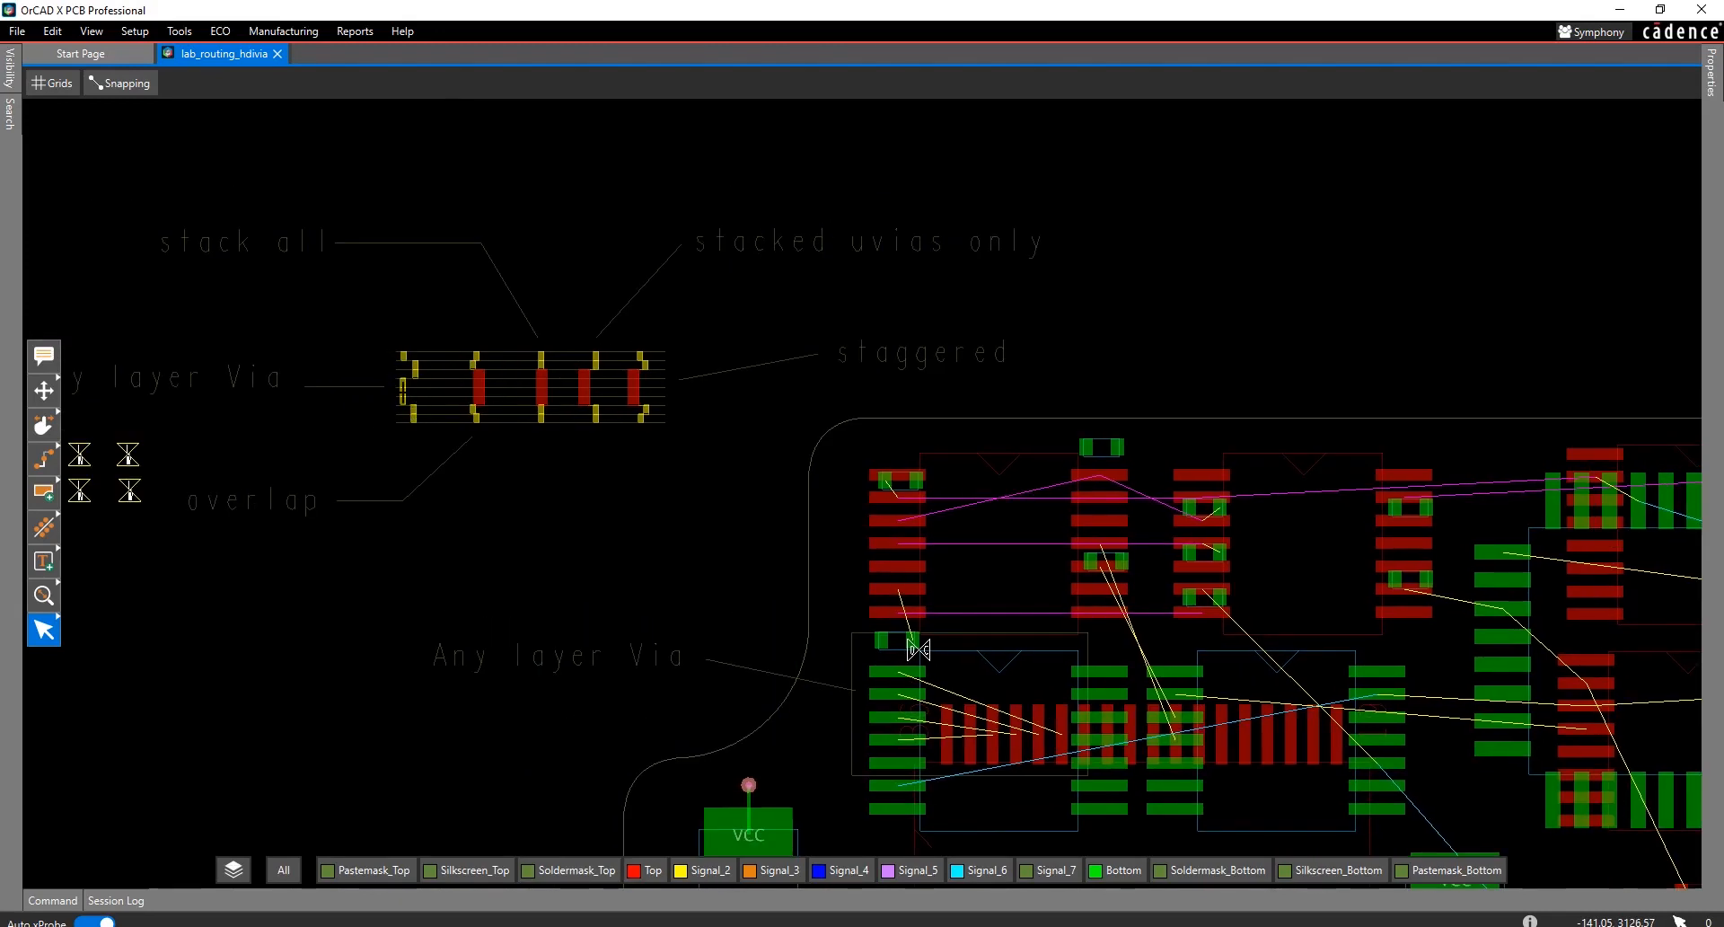
- Examine the any layer, overlap, stack all, stacked uvias only and staggered via cross-section drawings beside the board outline
{"action": "scroll", "coordinate": [414, 405], "scroll_direction": "up", "scroll_amount": 1}
{"action": "middle_click_drag", "start_coordinate": [678, 444], "coordinate": [883, 589]}
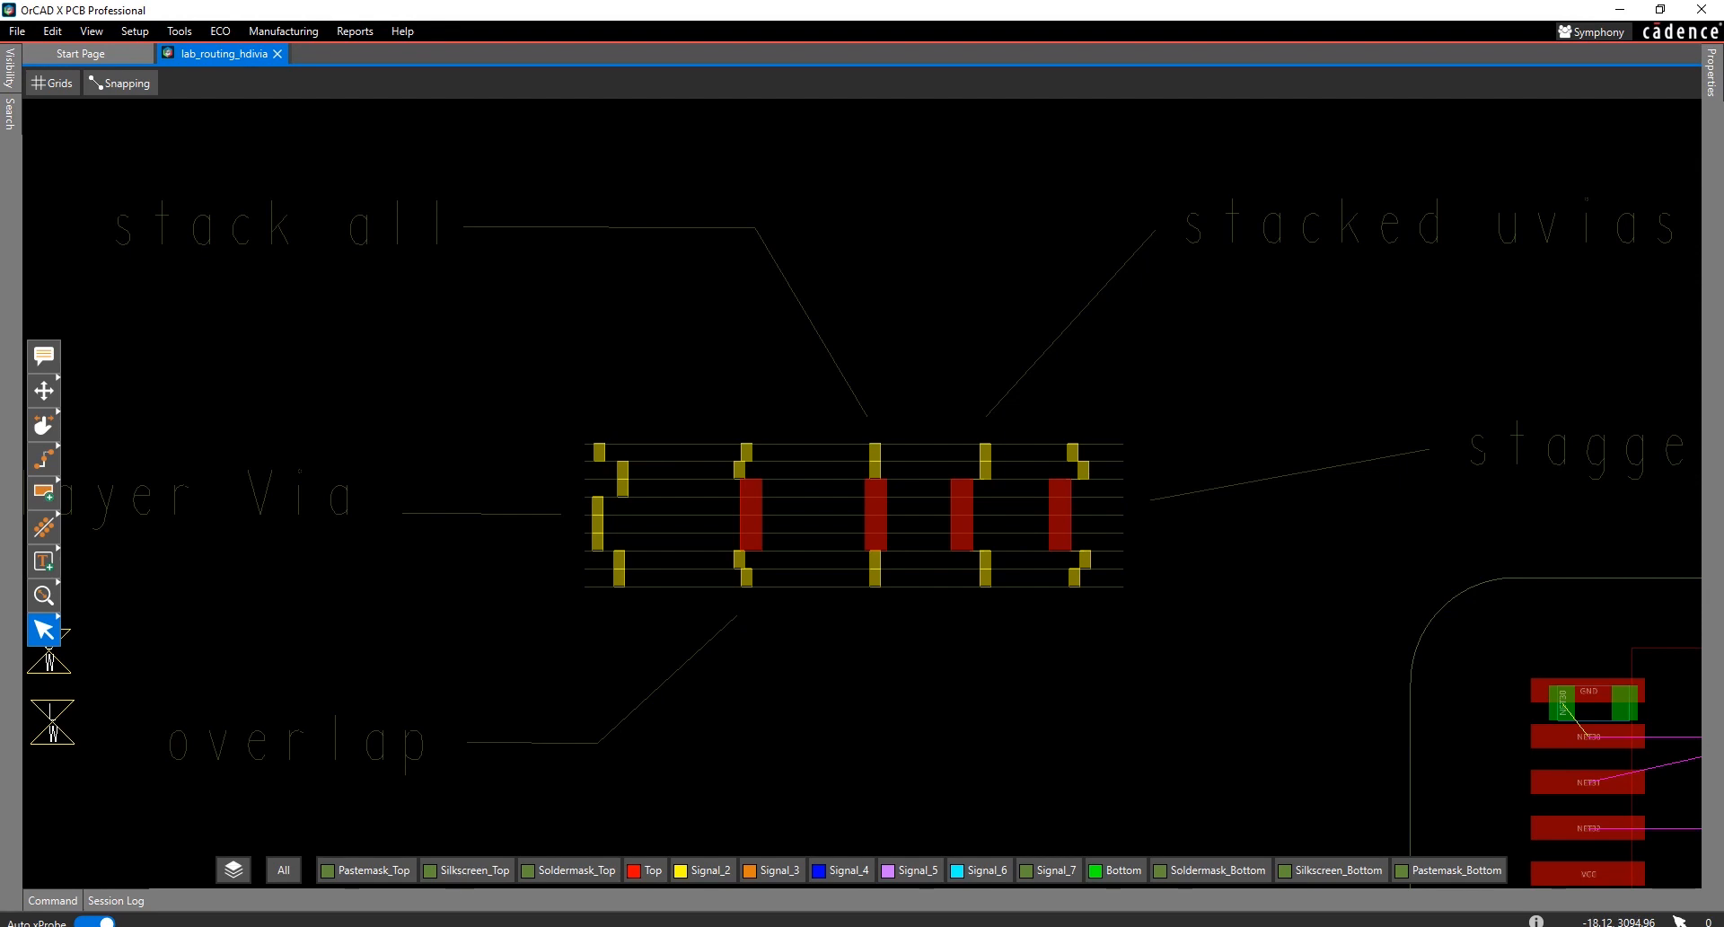
{"action": "scroll", "coordinate": [875, 453], "scroll_direction": "up", "scroll_amount": 3}
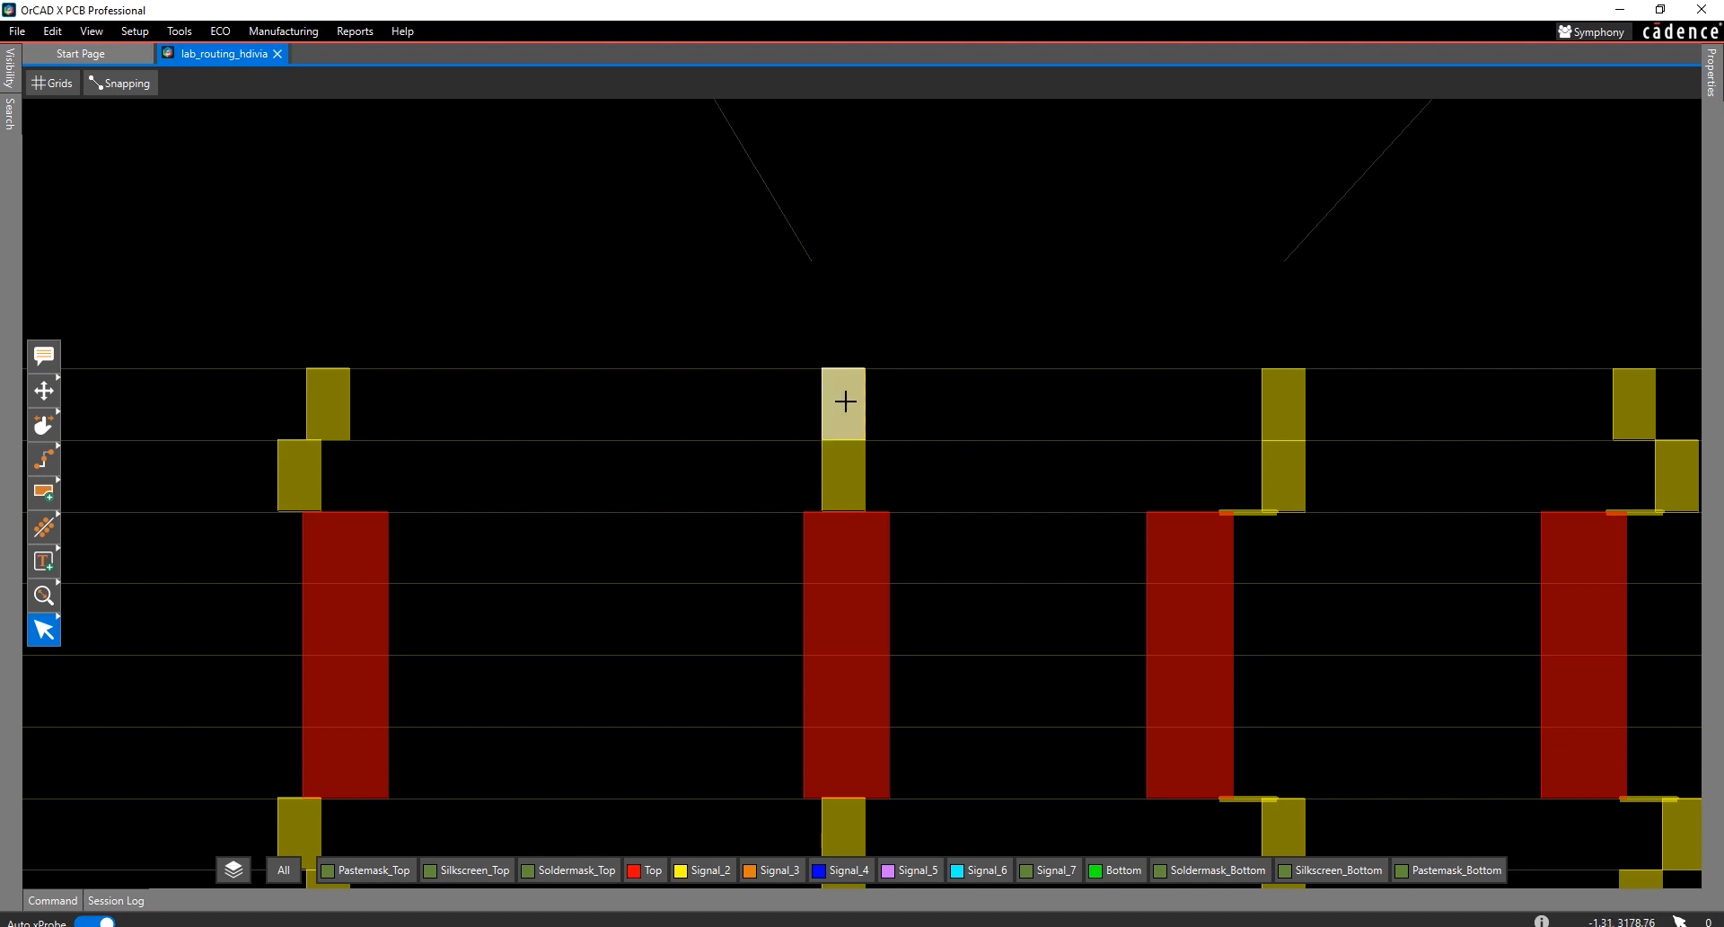
{"action": "mouse_move", "coordinate": [845, 396]}
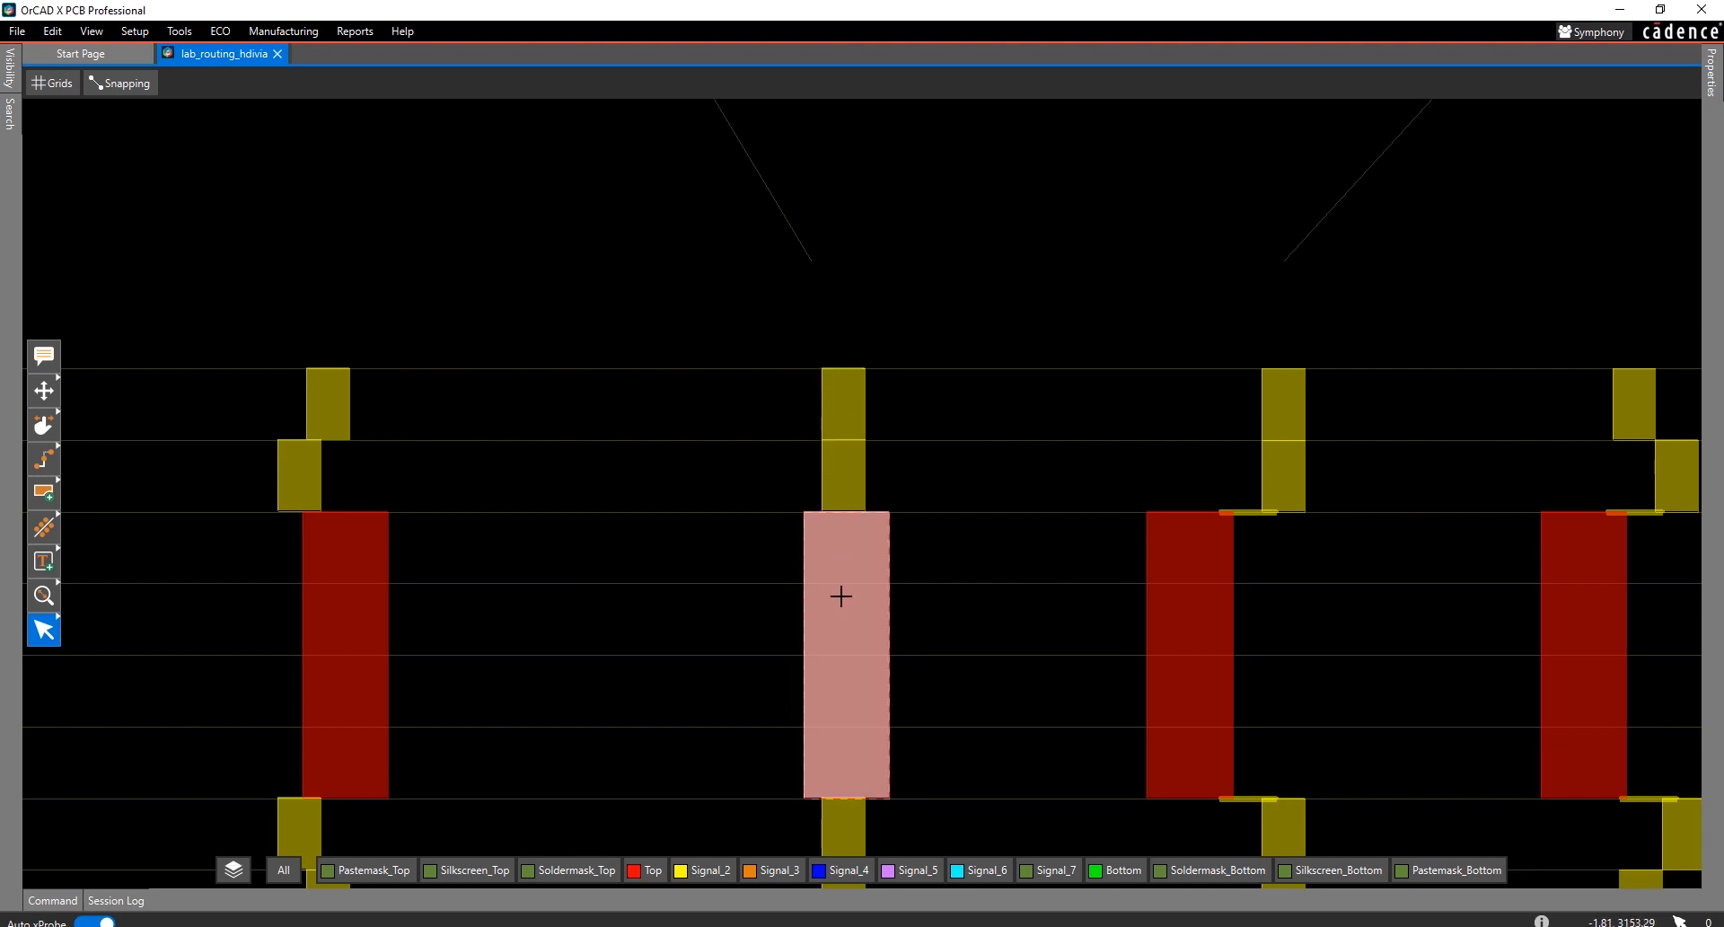
{"action": "mouse_move", "coordinate": [841, 595]}
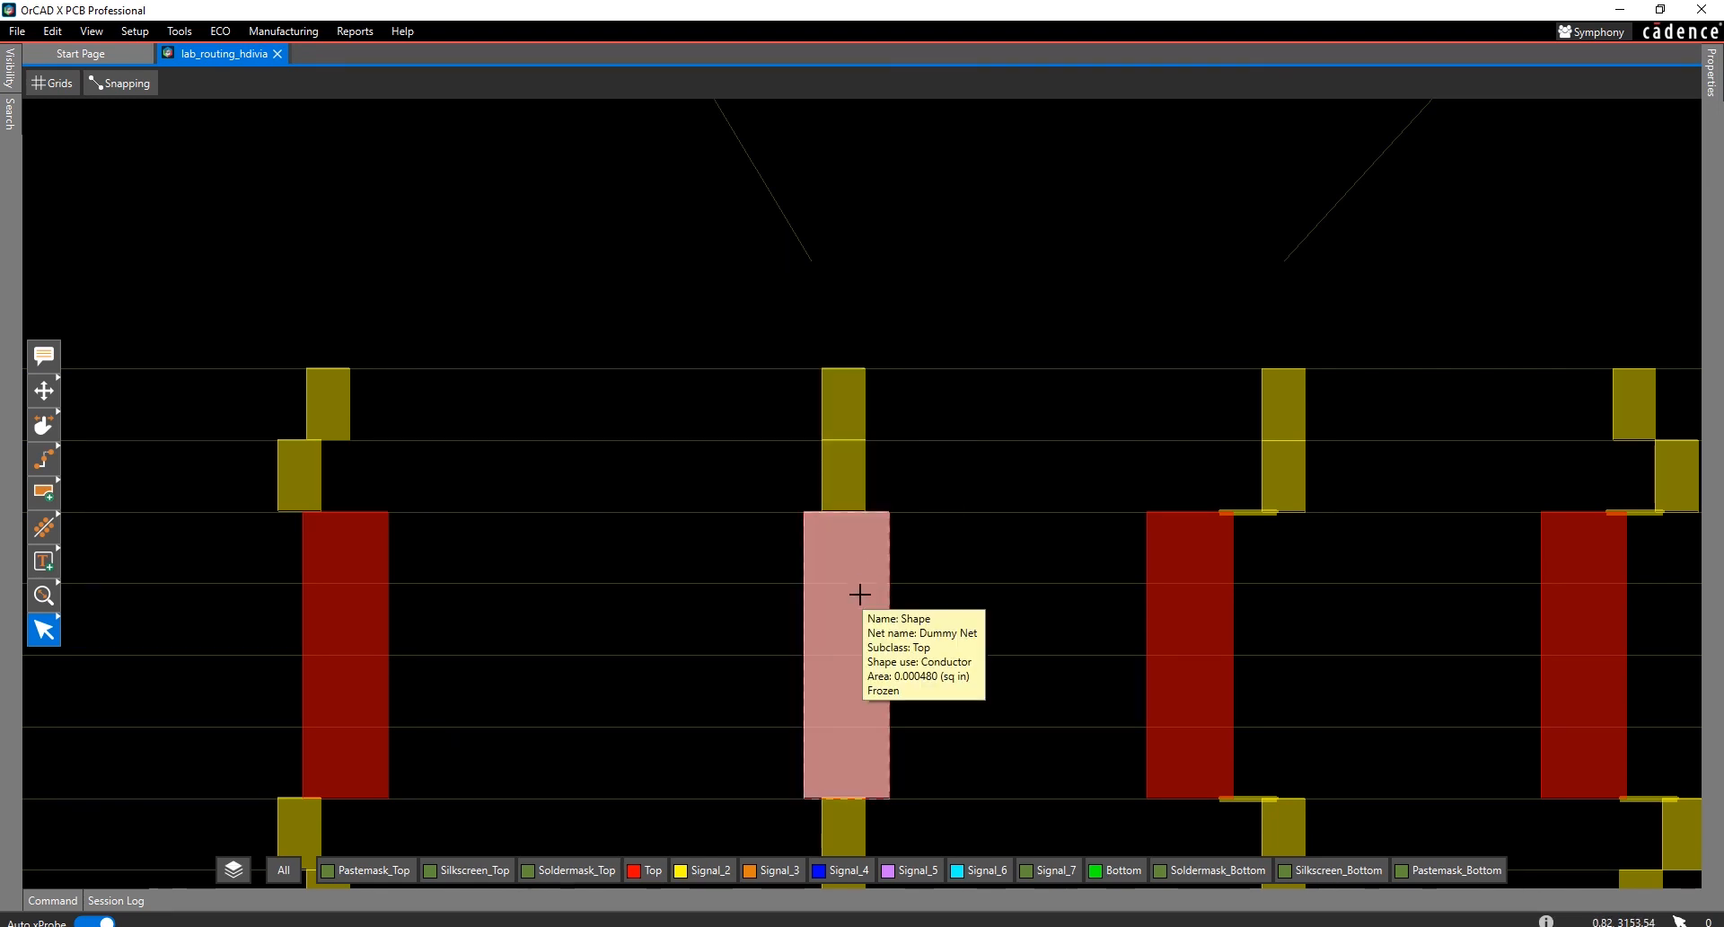
{"action": "middle_click_drag", "start_coordinate": [908, 499], "coordinate": [667, 437]}
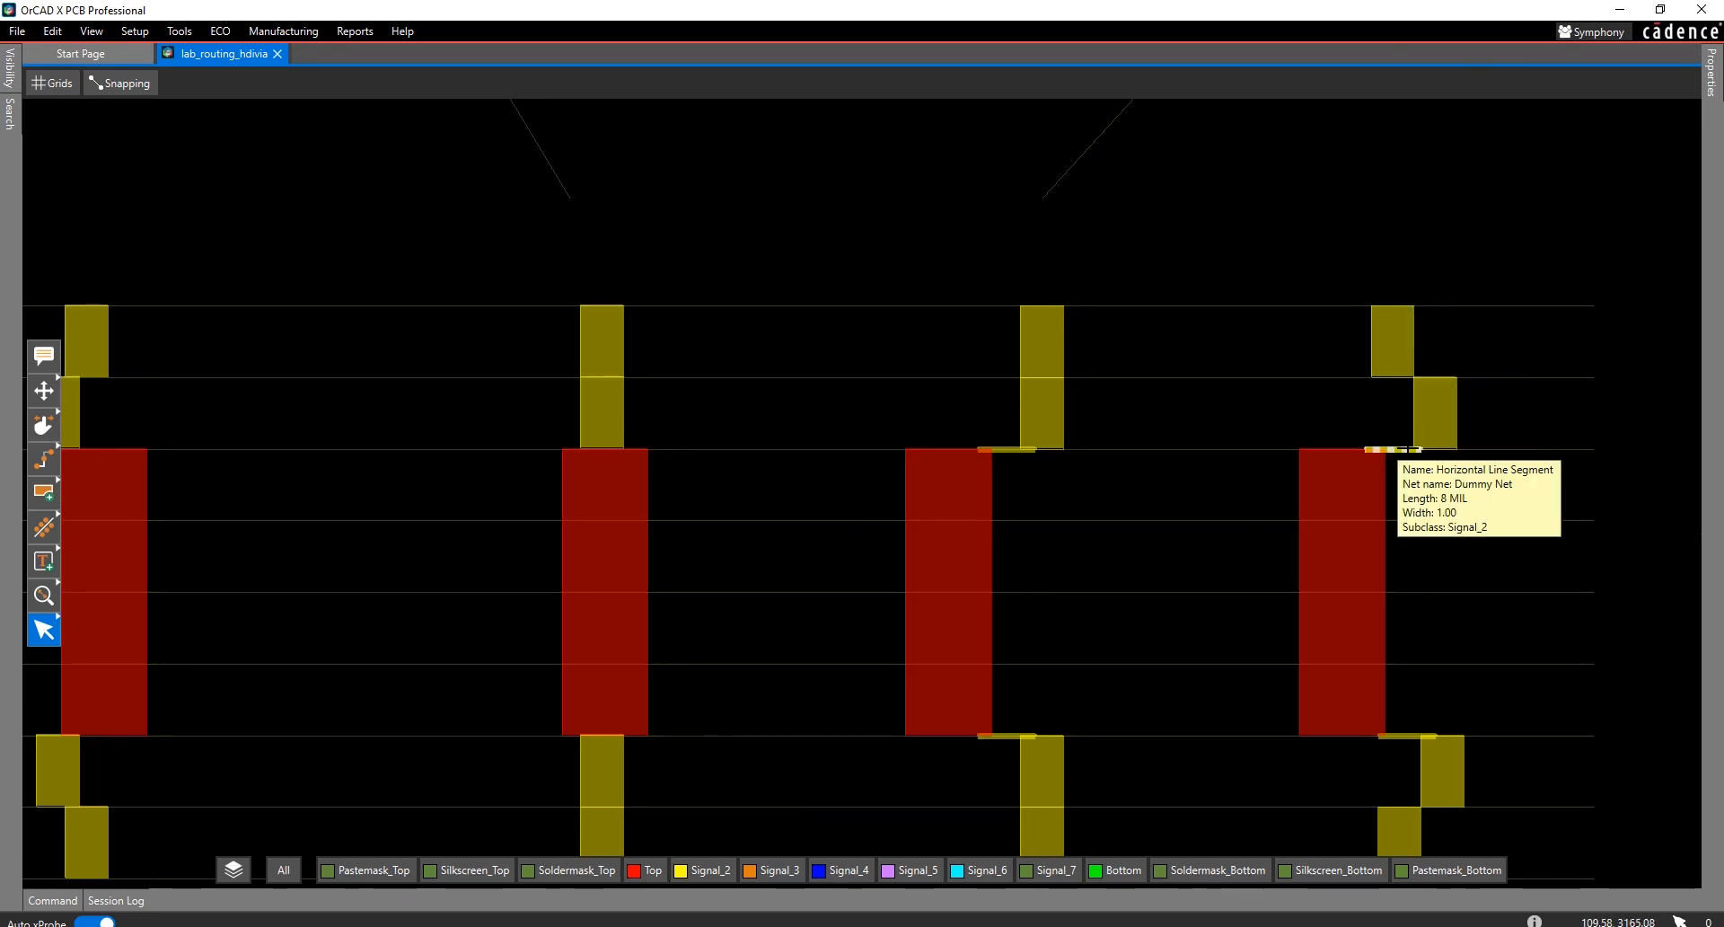
{"action": "scroll", "coordinate": [1398, 491], "scroll_direction": "down", "scroll_amount": 2}
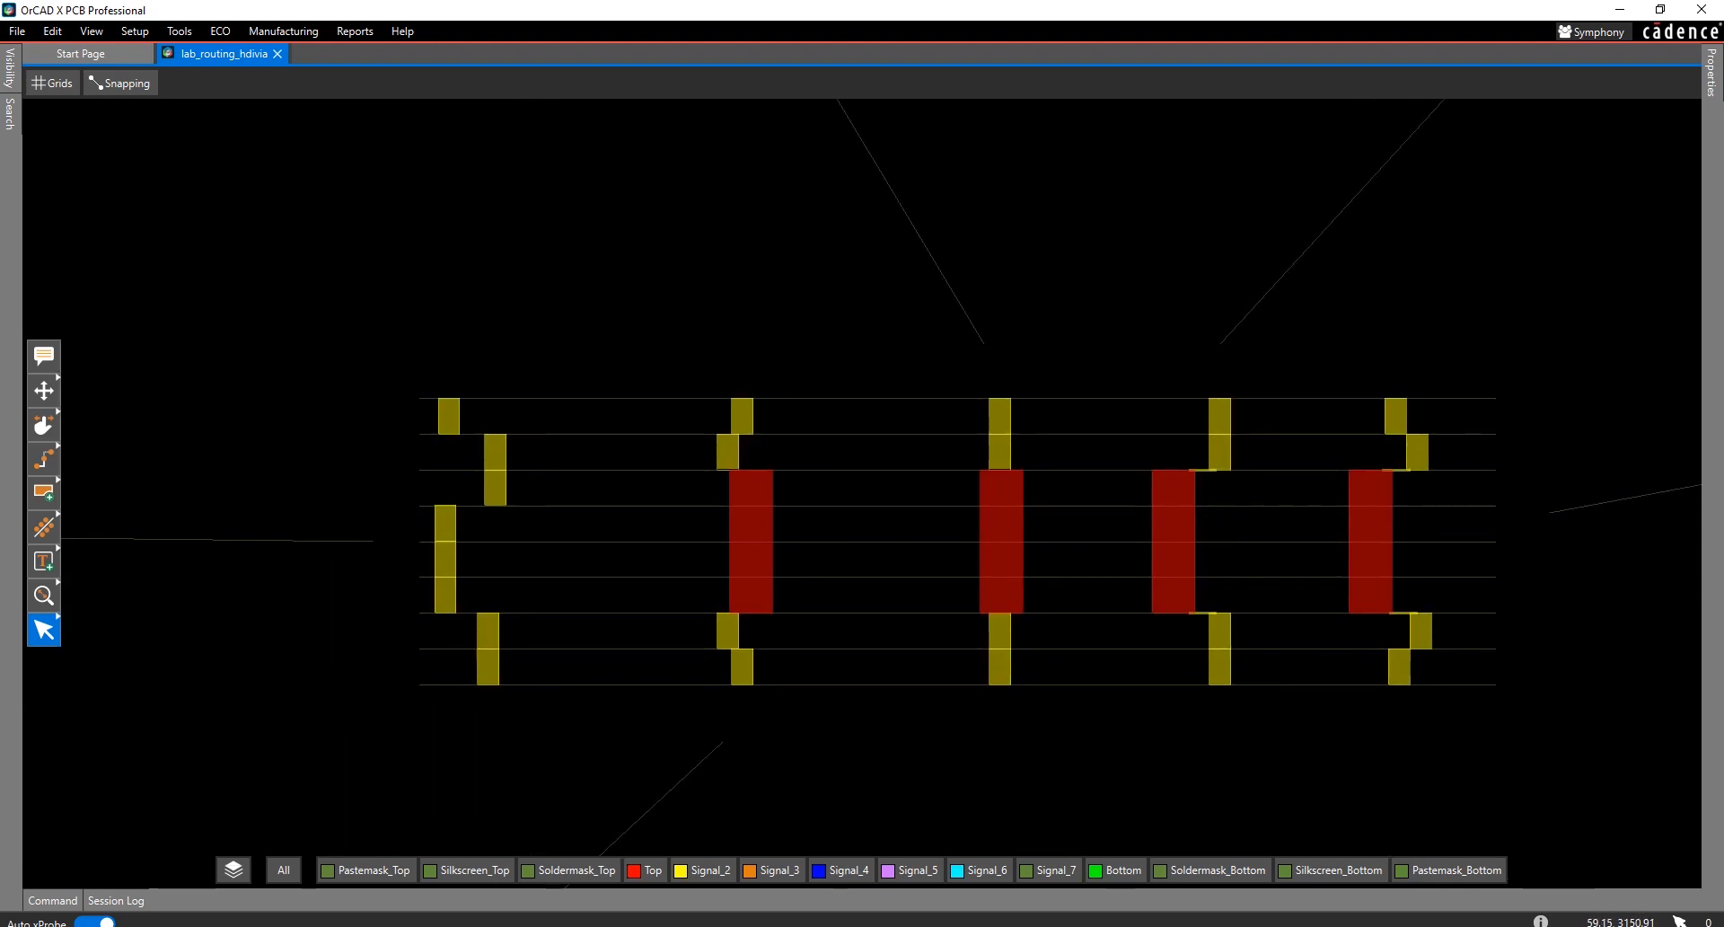
{"action": "scroll", "coordinate": [727, 472], "scroll_direction": "up", "scroll_amount": 2}
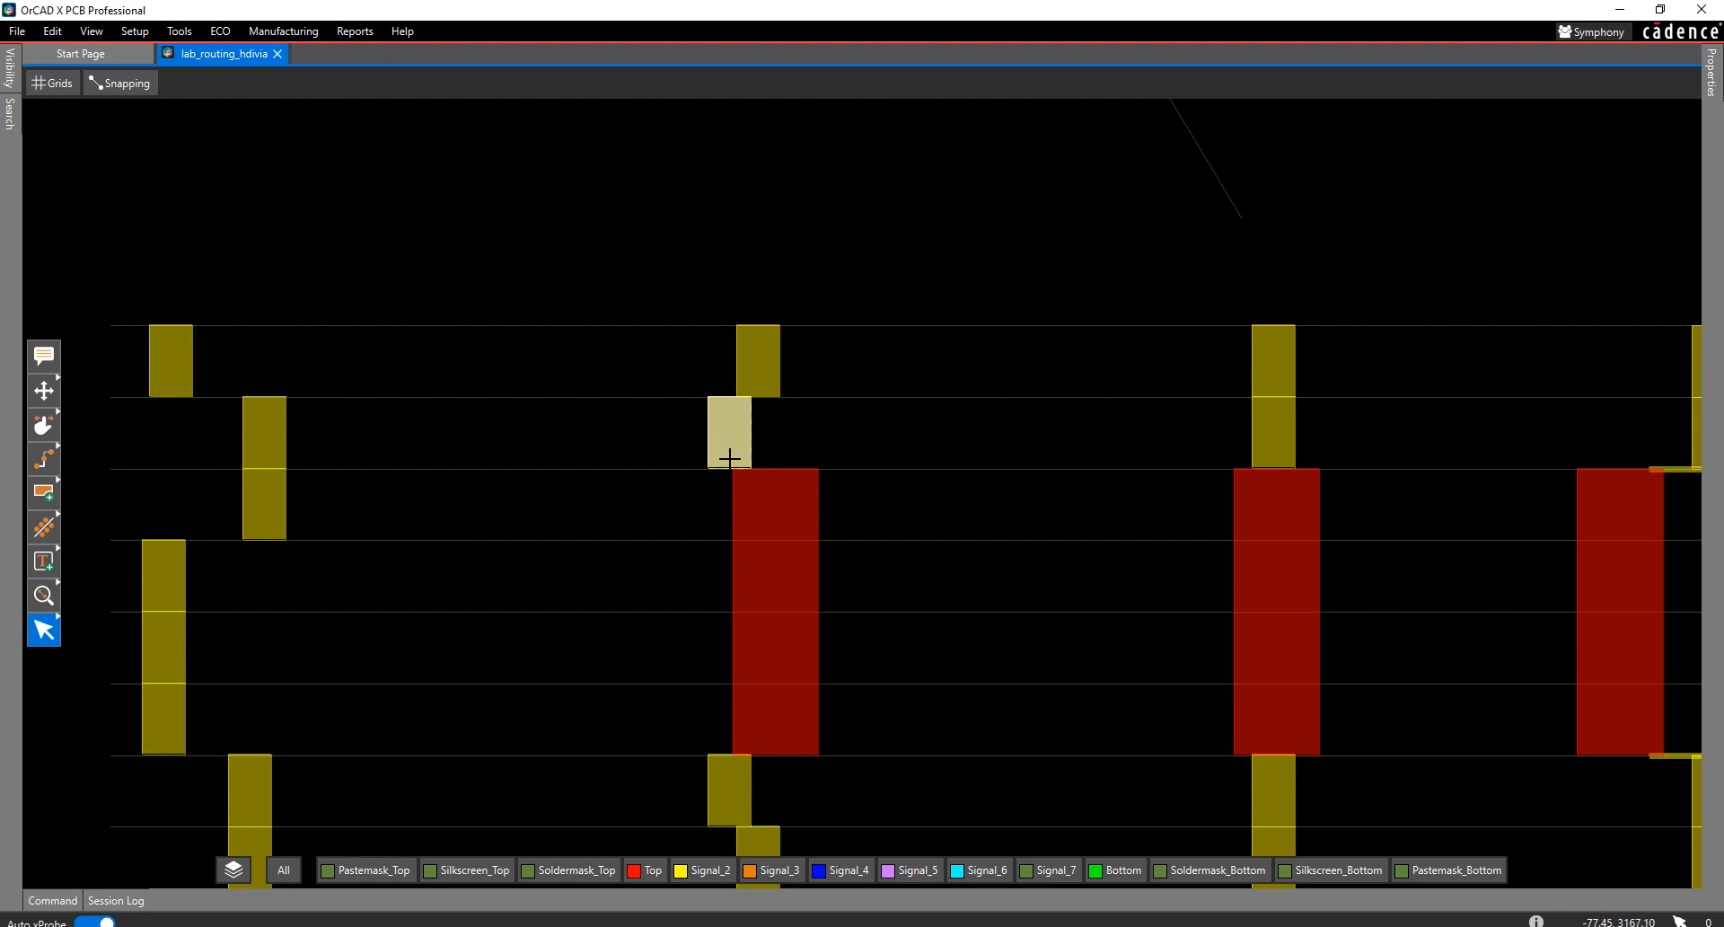
{"action": "mouse_move", "coordinate": [762, 388]}
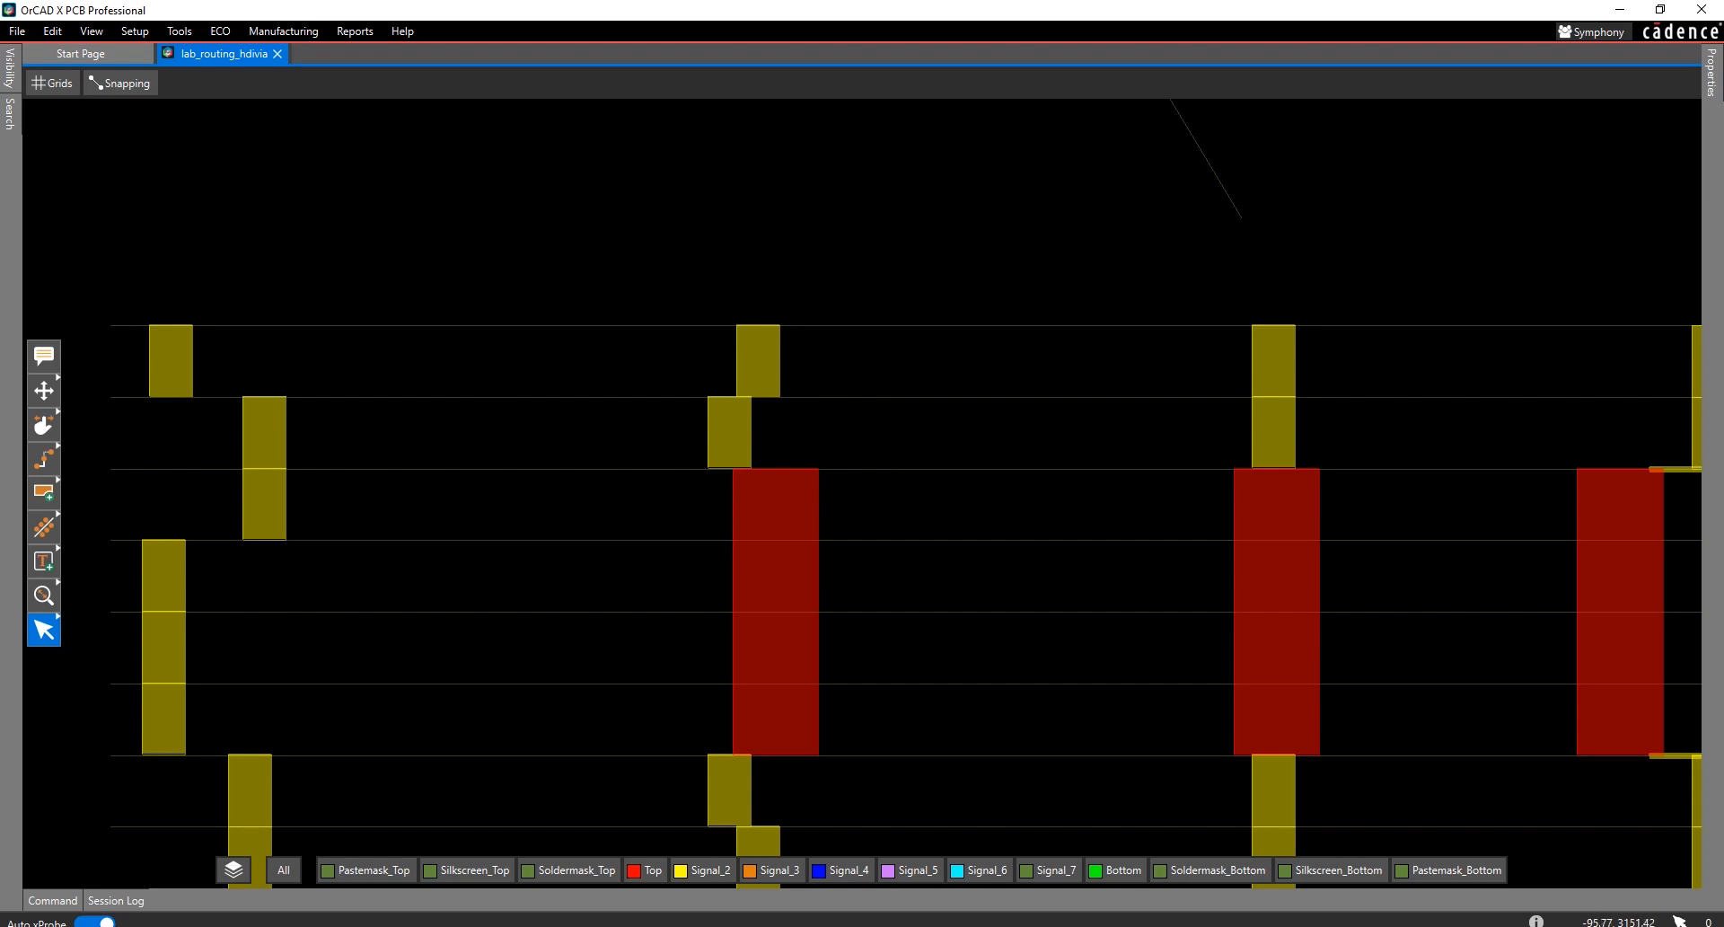
{"action": "scroll", "coordinate": [675, 522], "scroll_direction": "down", "scroll_amount": 1}
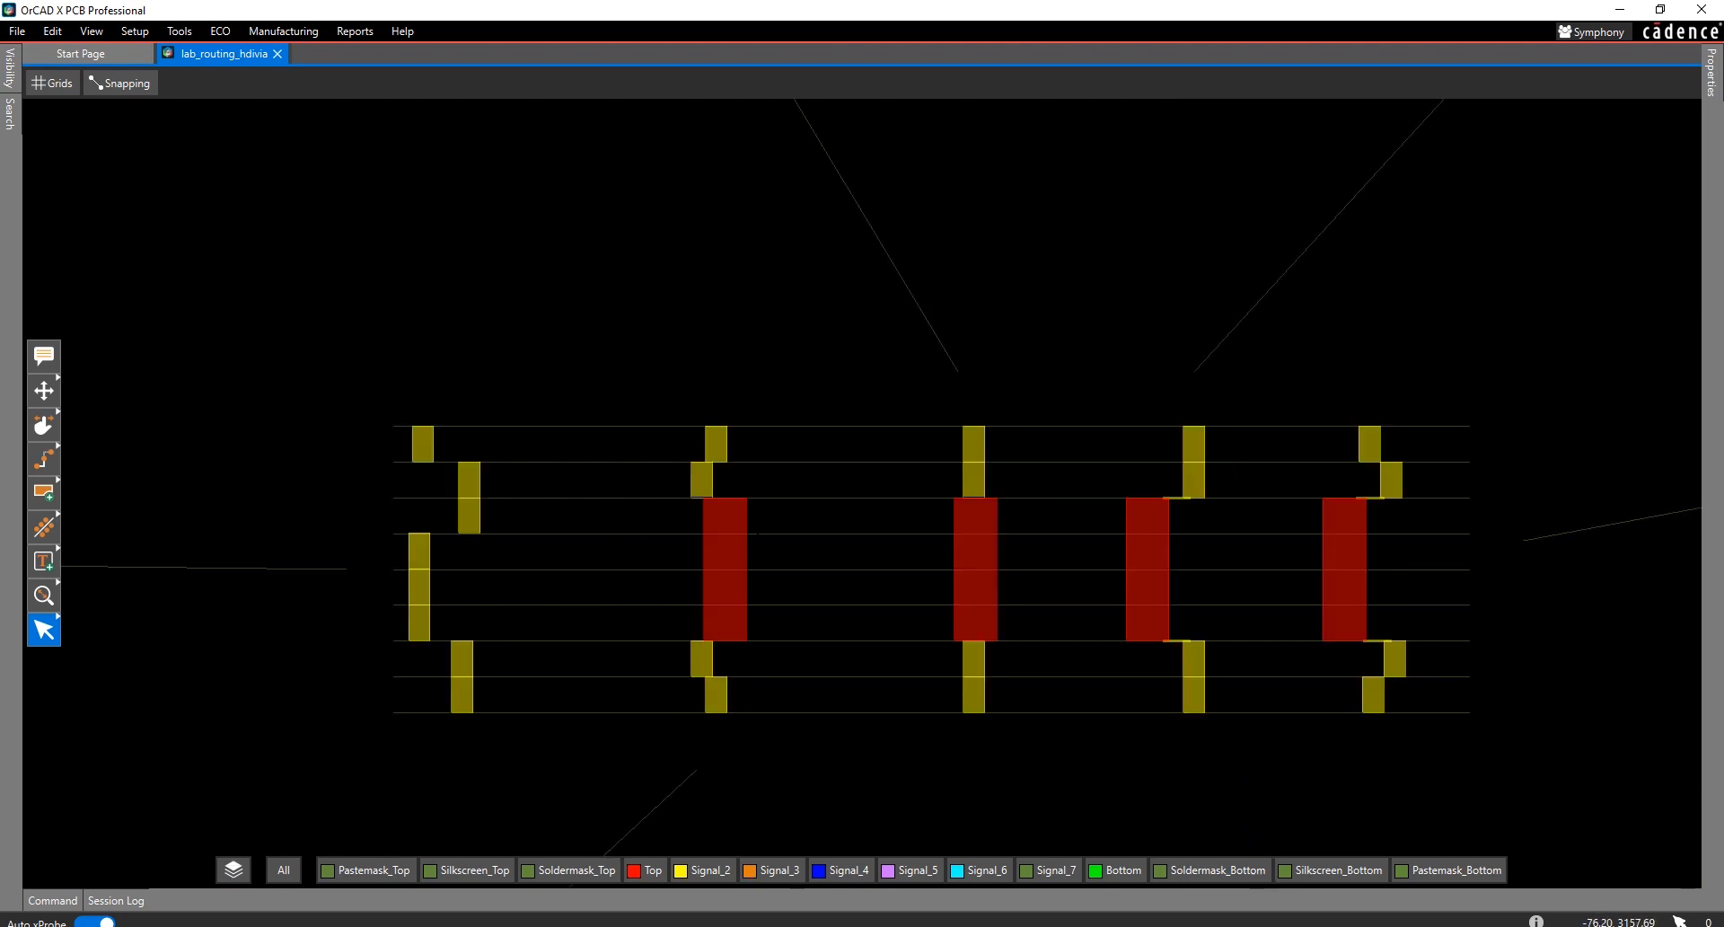
{"action": "middle_click_drag", "start_coordinate": [676, 522], "coordinate": [300, 464]}
{"action": "middle_click_drag", "start_coordinate": [1046, 524], "coordinate": [542, 547]}
{"action": "scroll", "coordinate": [715, 548], "scroll_direction": "down", "scroll_amount": 1}
{"action": "middle_click_drag", "start_coordinate": [947, 561], "coordinate": [628, 453]}
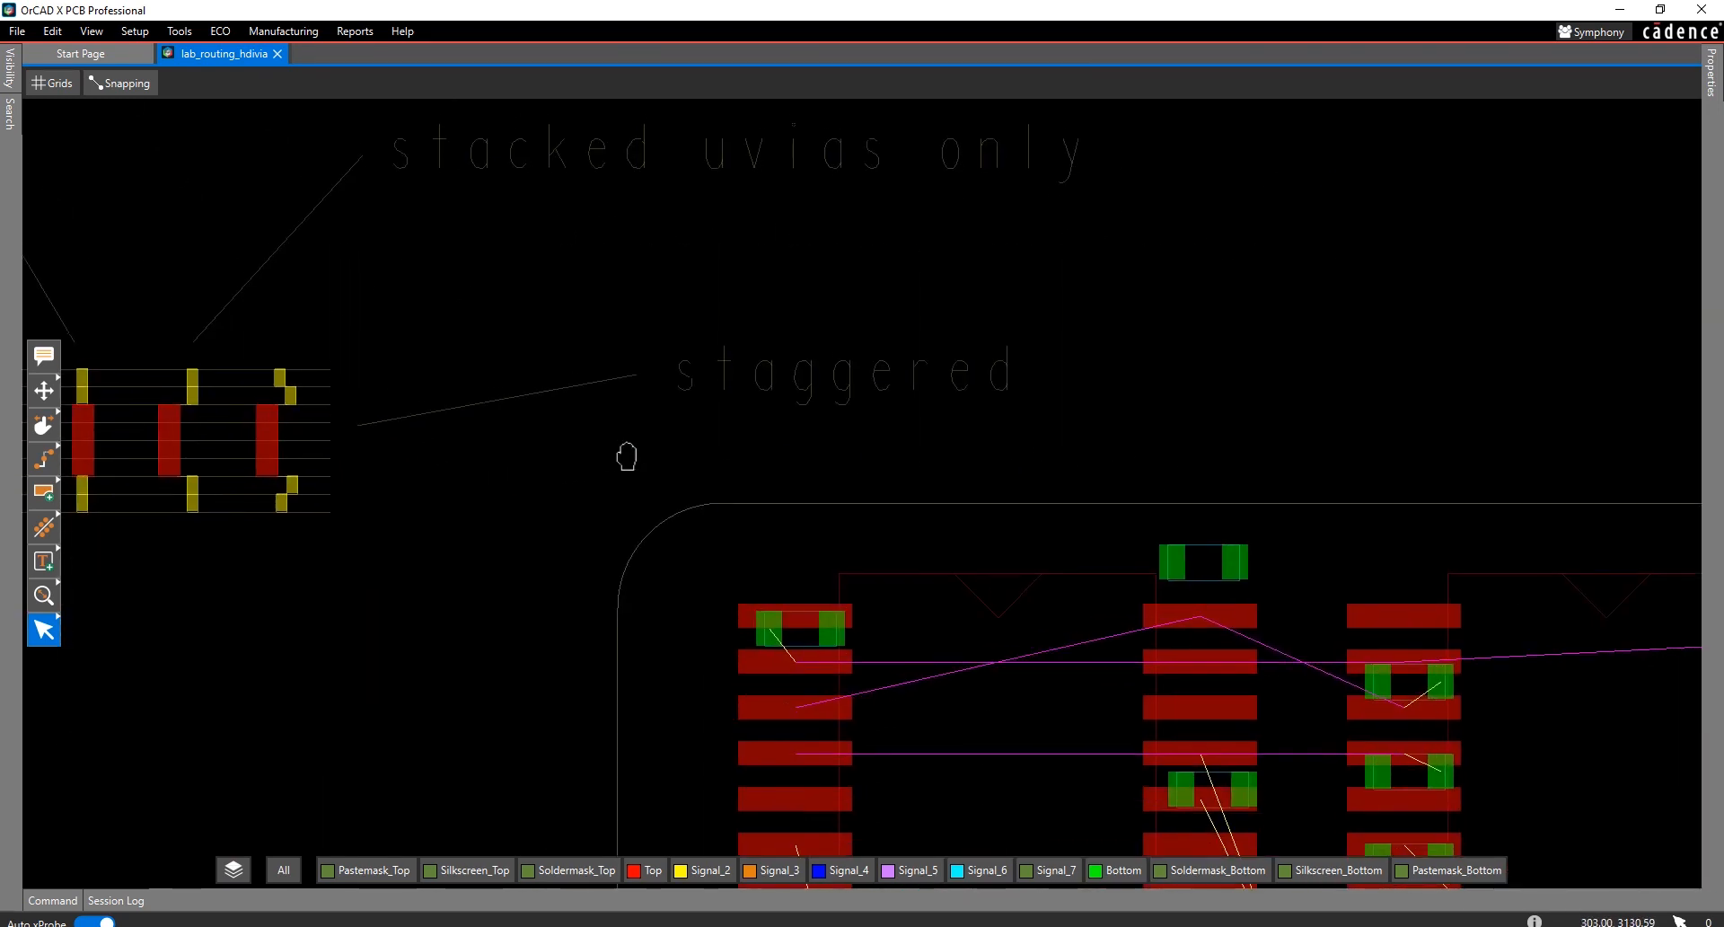
- Open Constraint Manager and examine the BB Via Stagger and per-layer Pad-Pad Connect settings of the STACK_ALL physical constraint set
{"action": "left_click", "coordinate": [176, 32]}
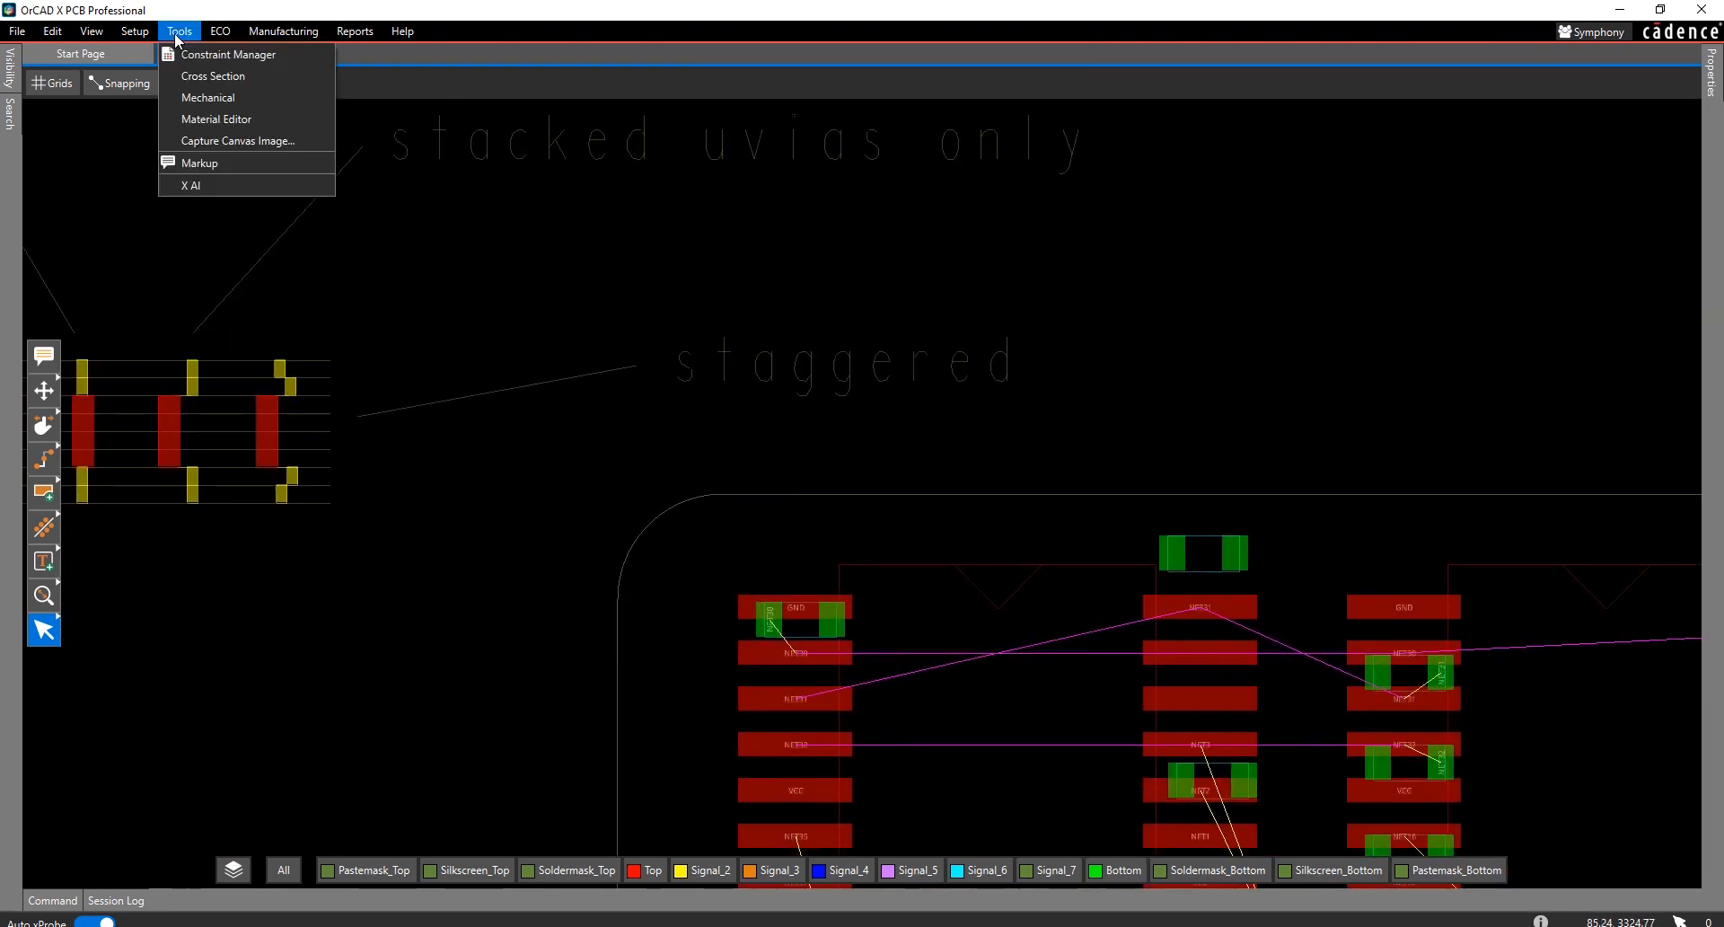
{"action": "left_click", "coordinate": [185, 52]}
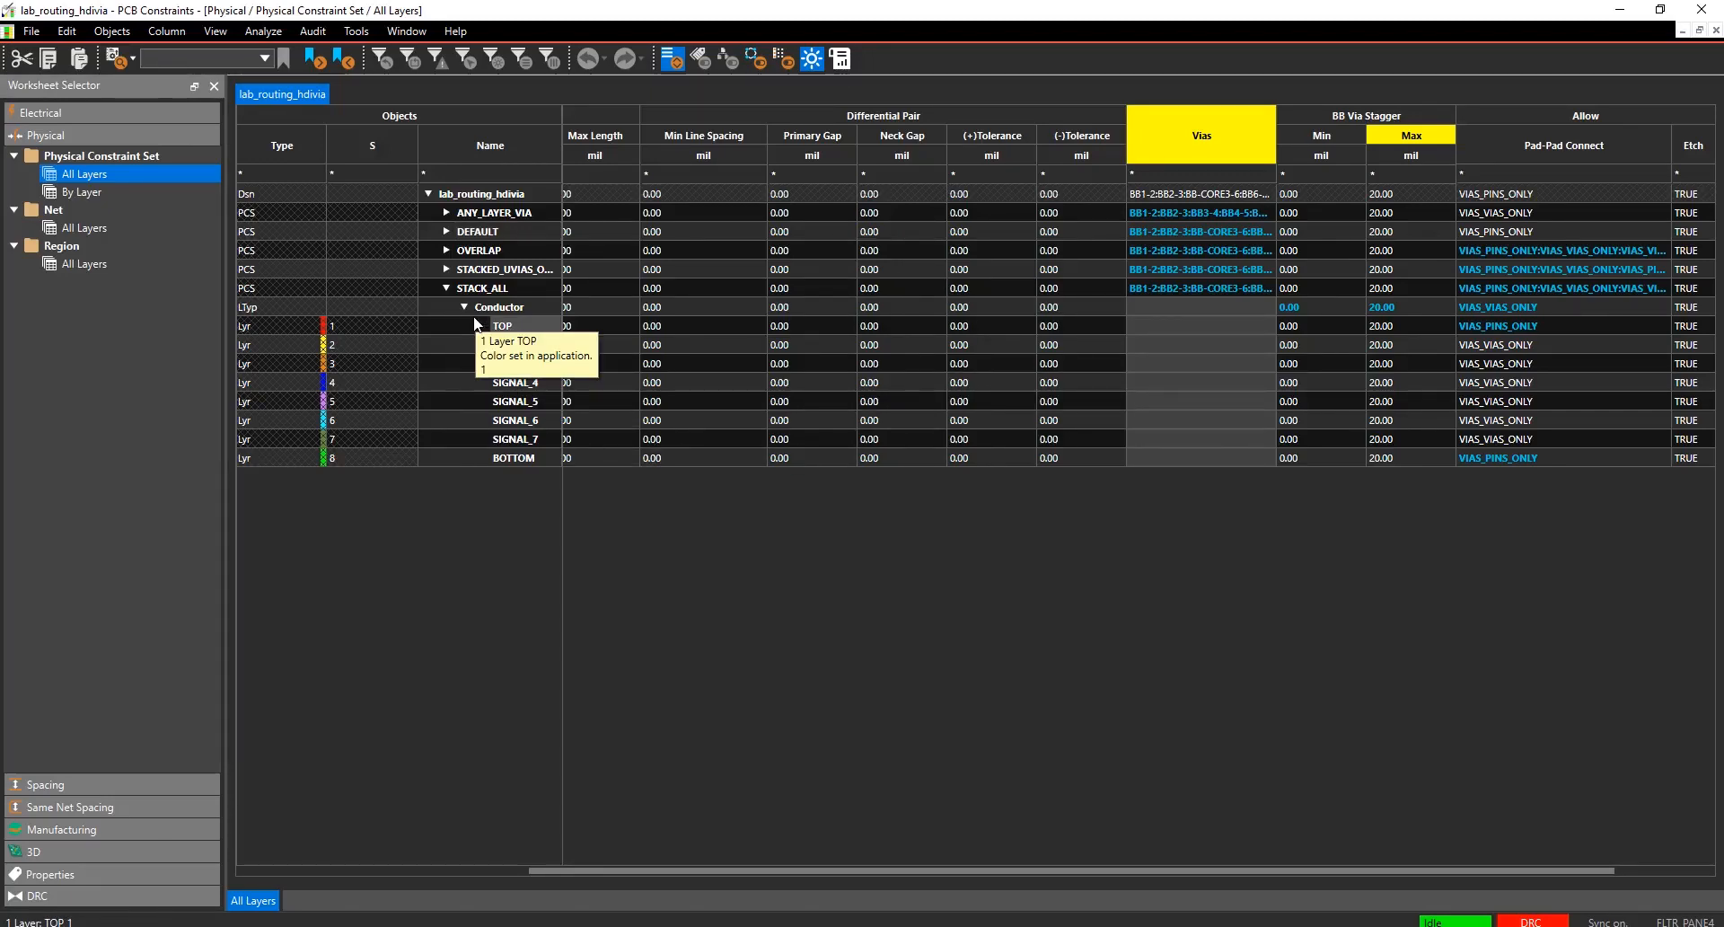
{"action": "scroll", "coordinate": [597, 322], "scroll_direction": "up", "scroll_amount": 1, "text": "ctrl"}
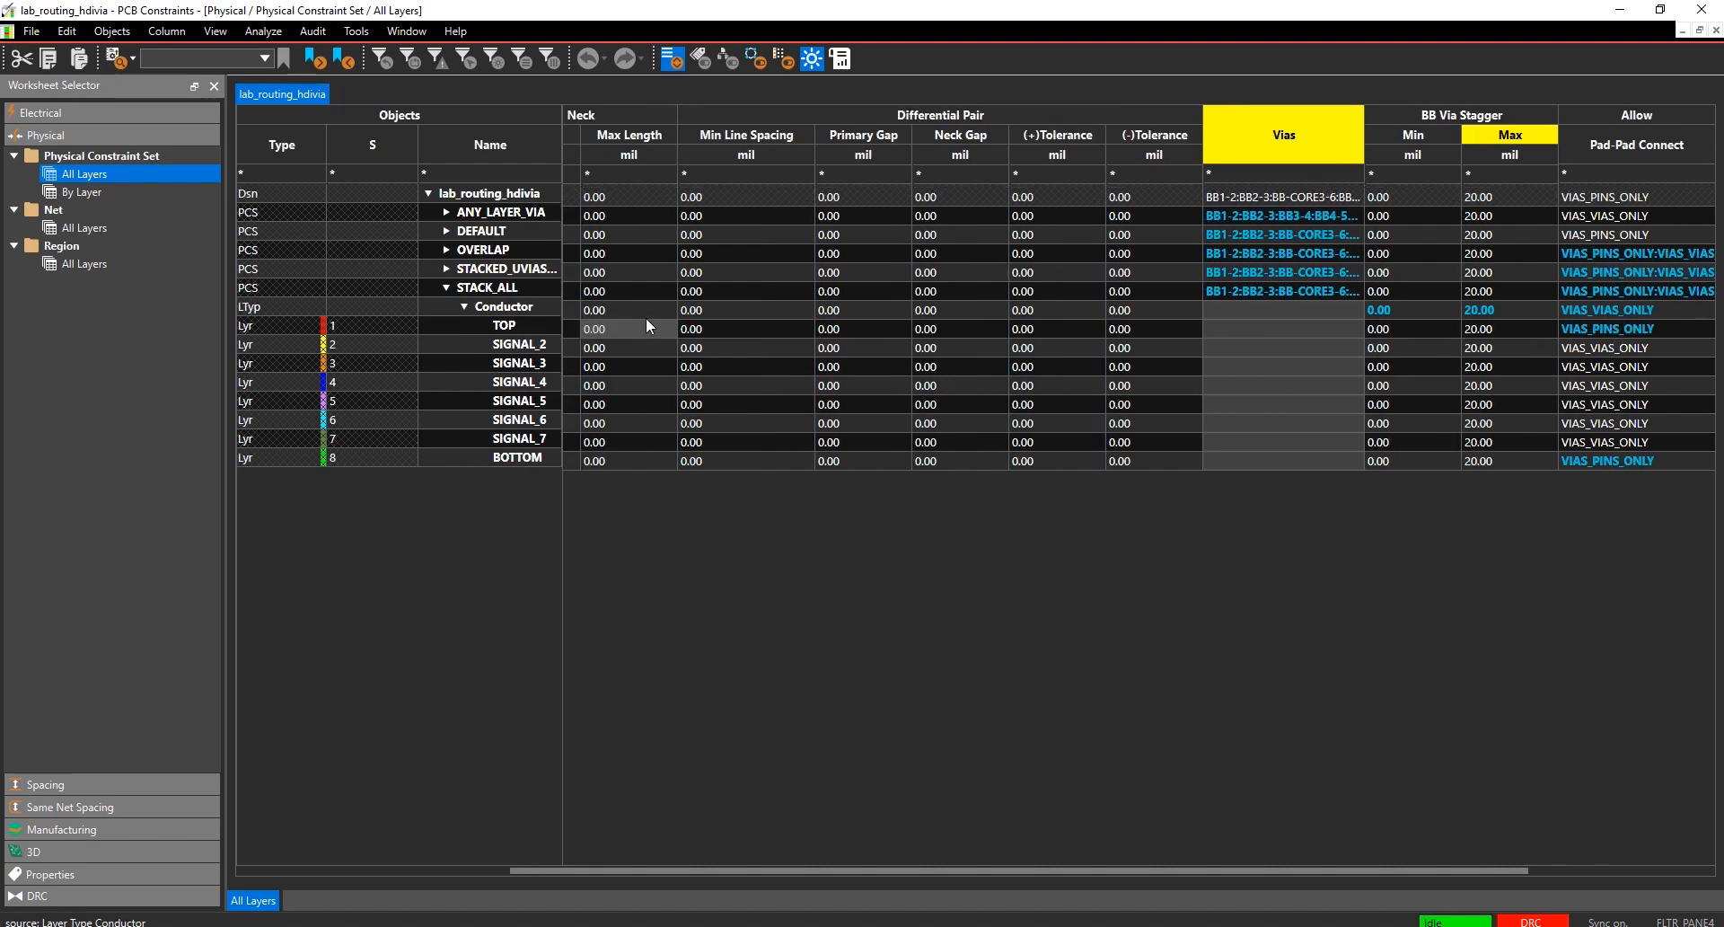
{"action": "scroll", "coordinate": [647, 325], "scroll_direction": "up", "scroll_amount": 1, "text": "ctrl"}
{"action": "scroll", "coordinate": [716, 377], "scroll_direction": "down", "scroll_amount": 1, "text": "ctrl"}
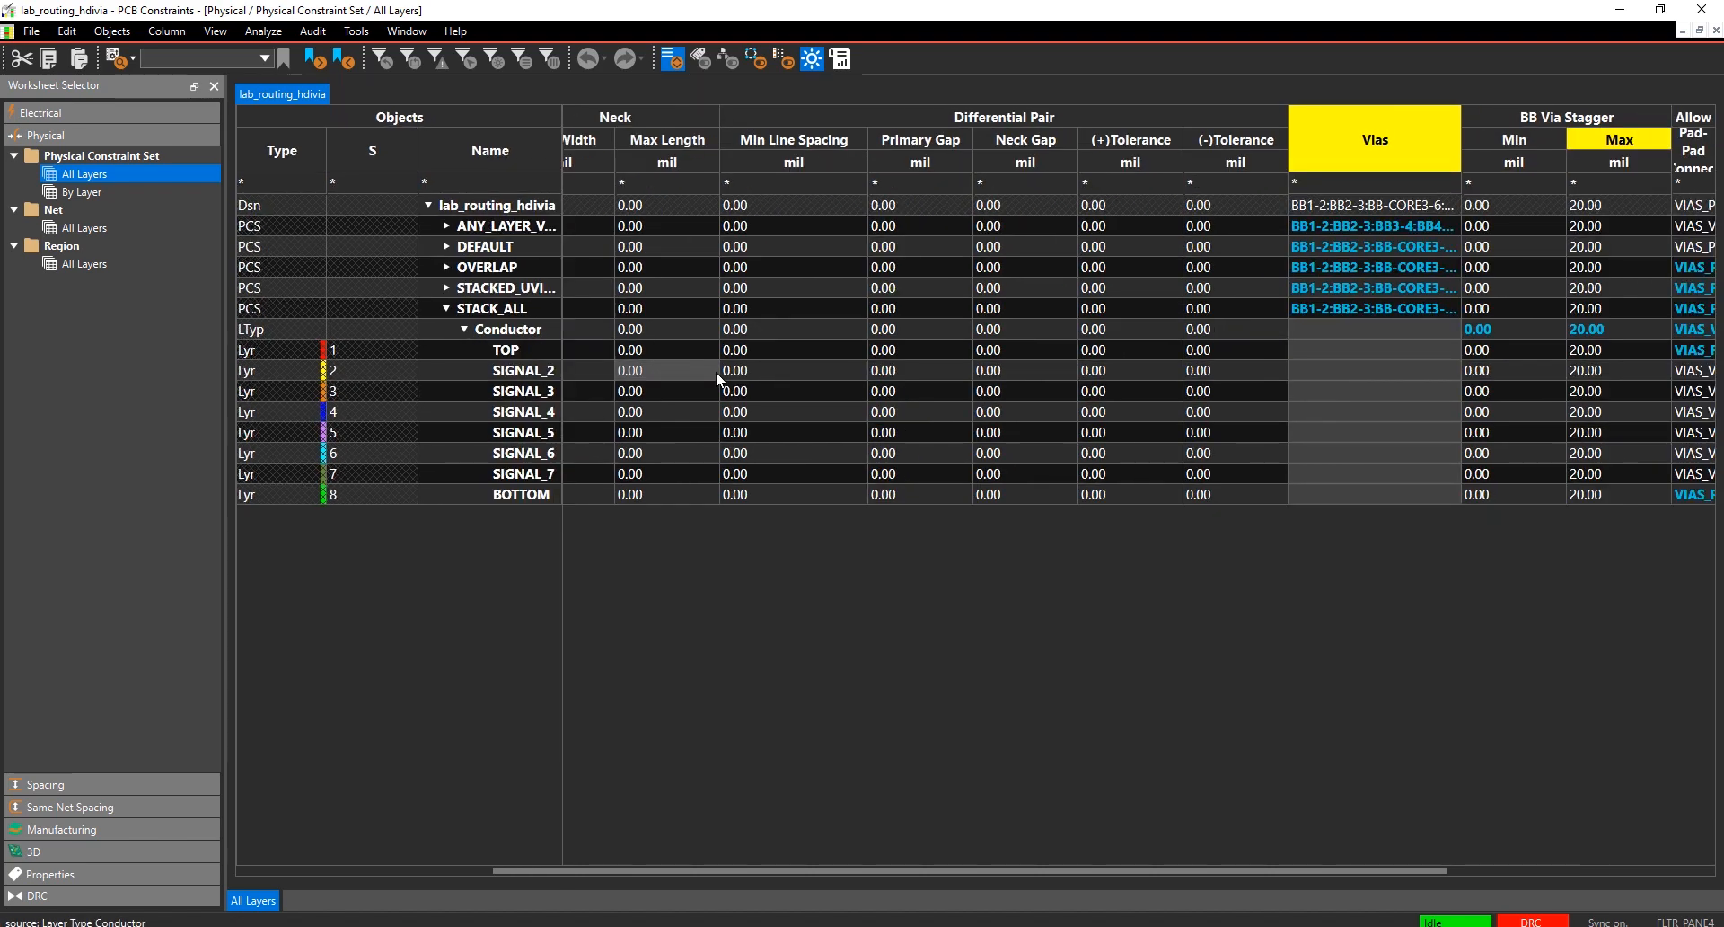
{"action": "scroll", "coordinate": [716, 378], "scroll_direction": "up", "scroll_amount": 1, "text": "ctrl"}
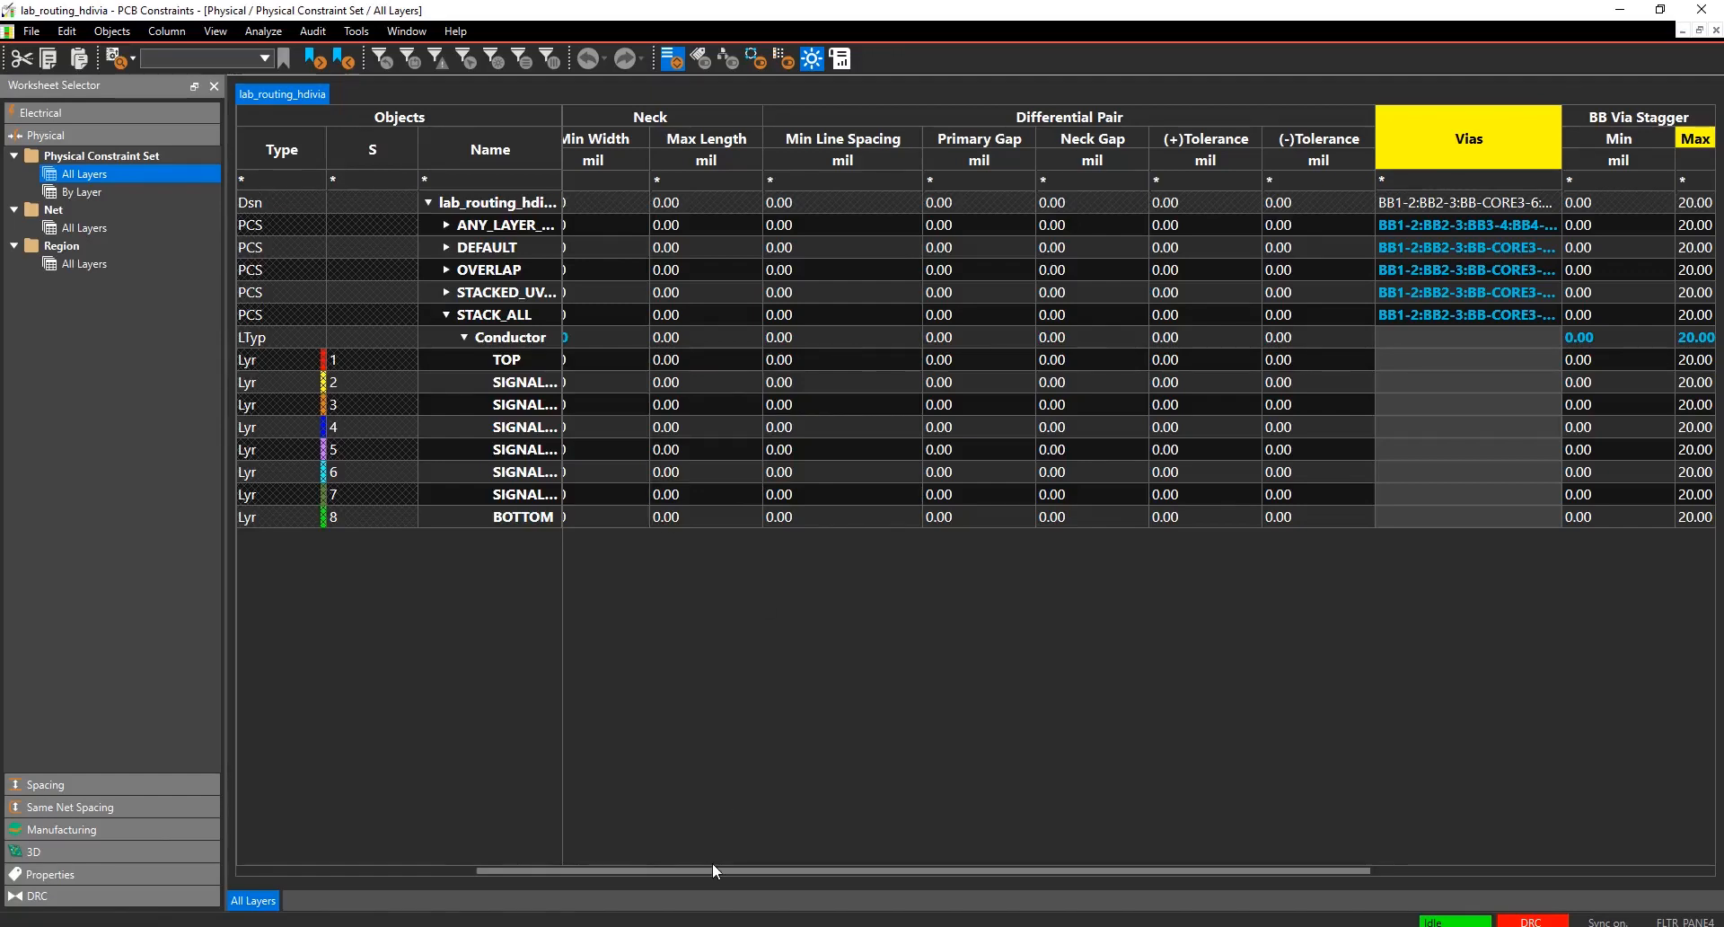
{"action": "left_click_drag", "start_coordinate": [733, 871], "coordinate": [395, 869]}
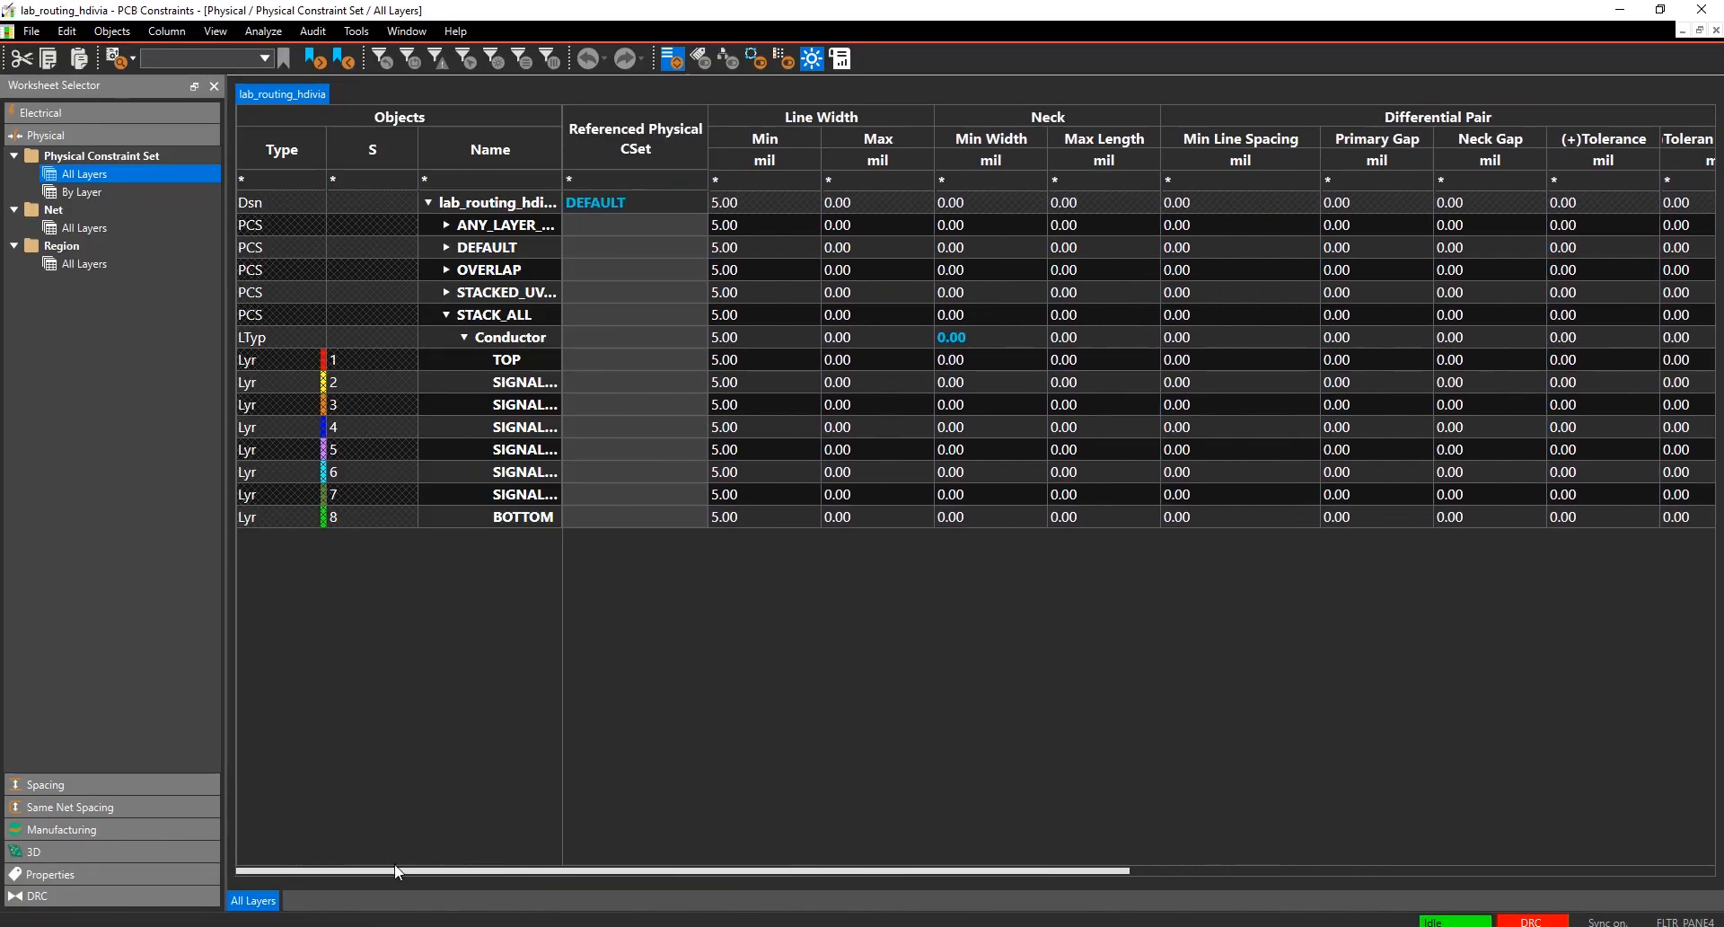
{"action": "left_click_drag", "start_coordinate": [549, 884], "coordinate": [436, 889]}
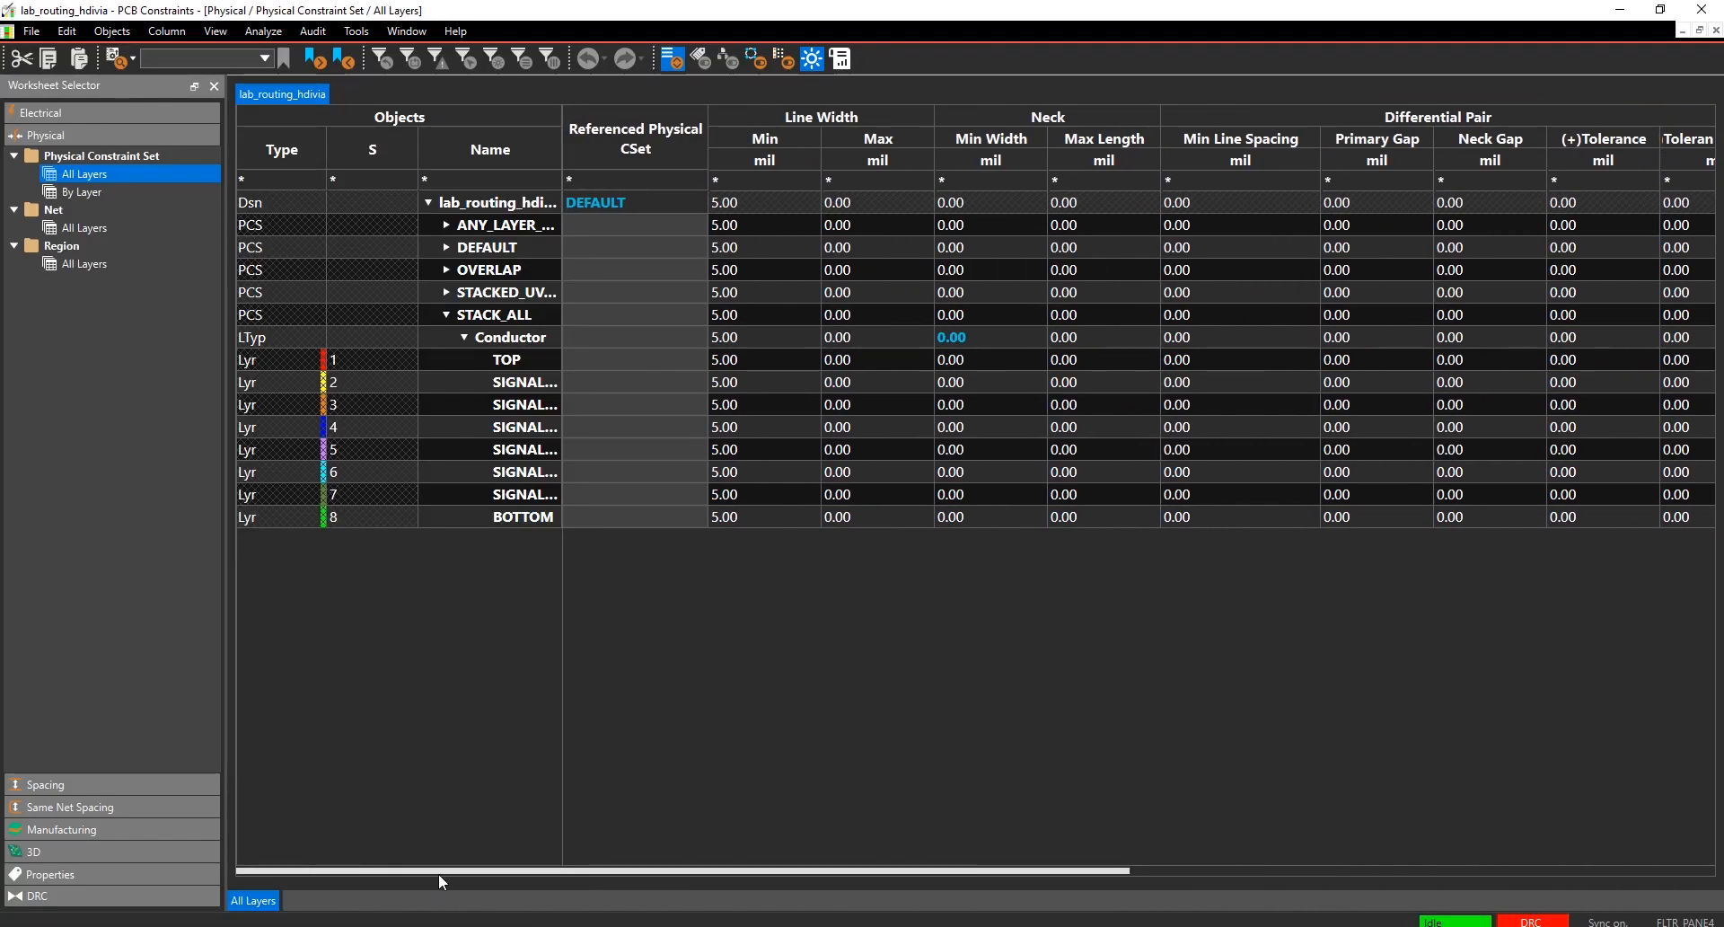
{"action": "left_click", "coordinate": [445, 316]}
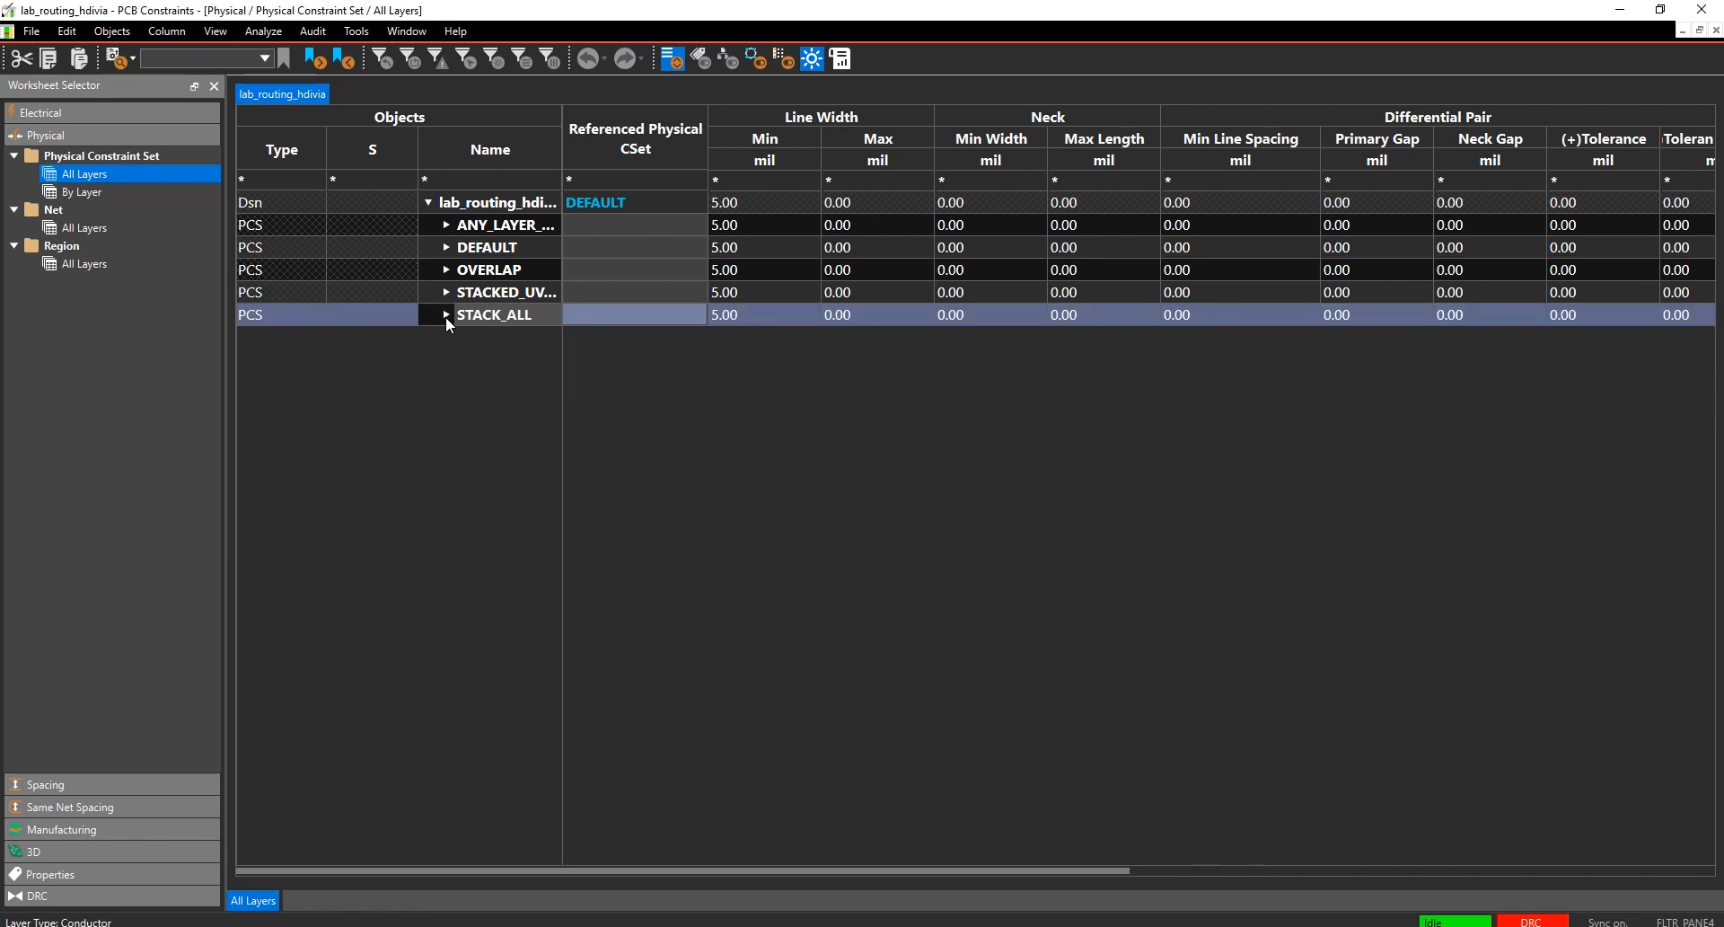
{"action": "left_click", "coordinate": [445, 315]}
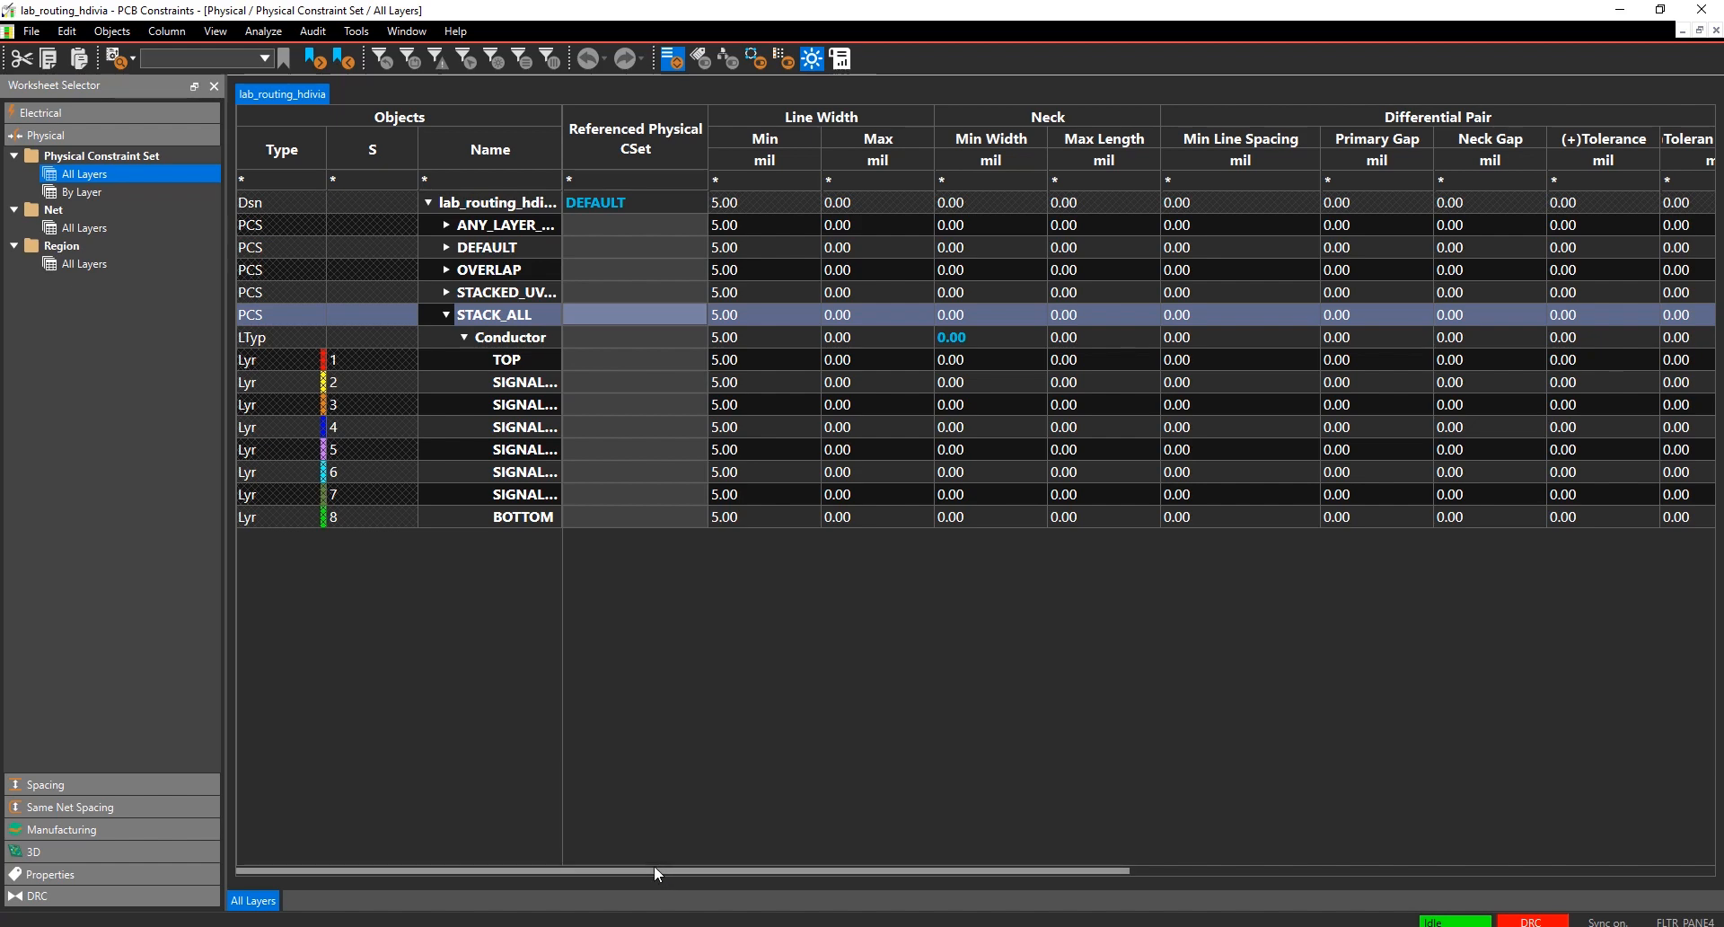
{"action": "left_click_drag", "start_coordinate": [654, 869], "coordinate": [1305, 907]}
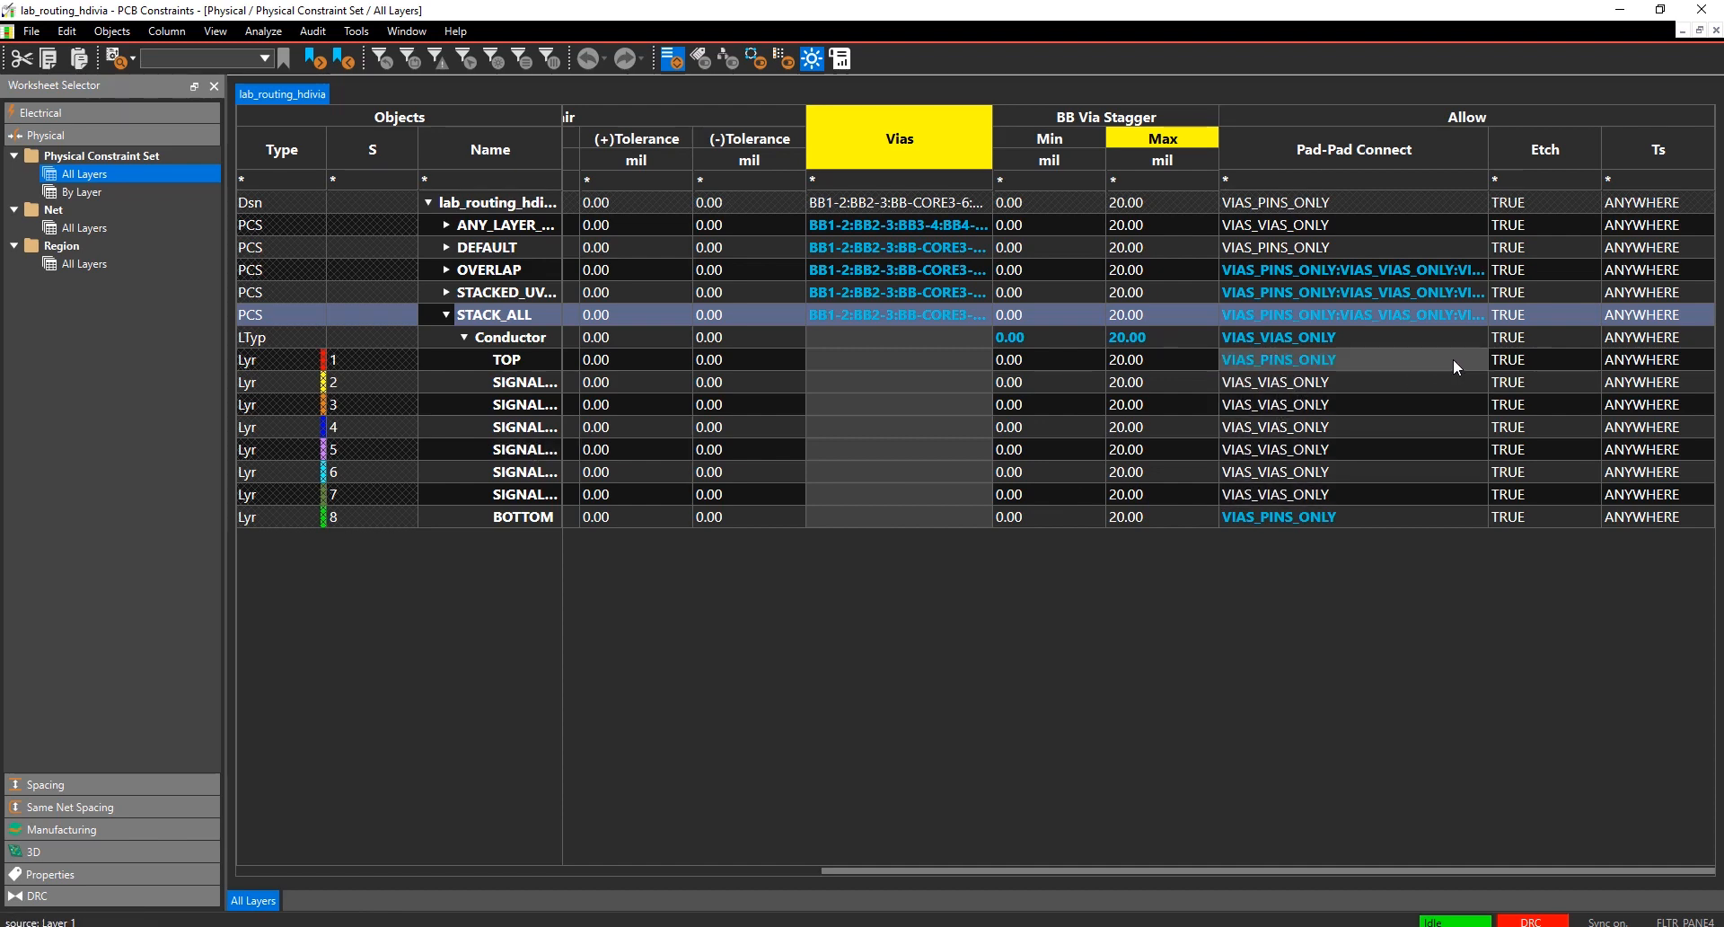
- Expand the stacked-uvias-only physical constraint set and inspect the Pad-Pad Connect options available for layer 3
{"action": "left_click", "coordinate": [445, 292]}
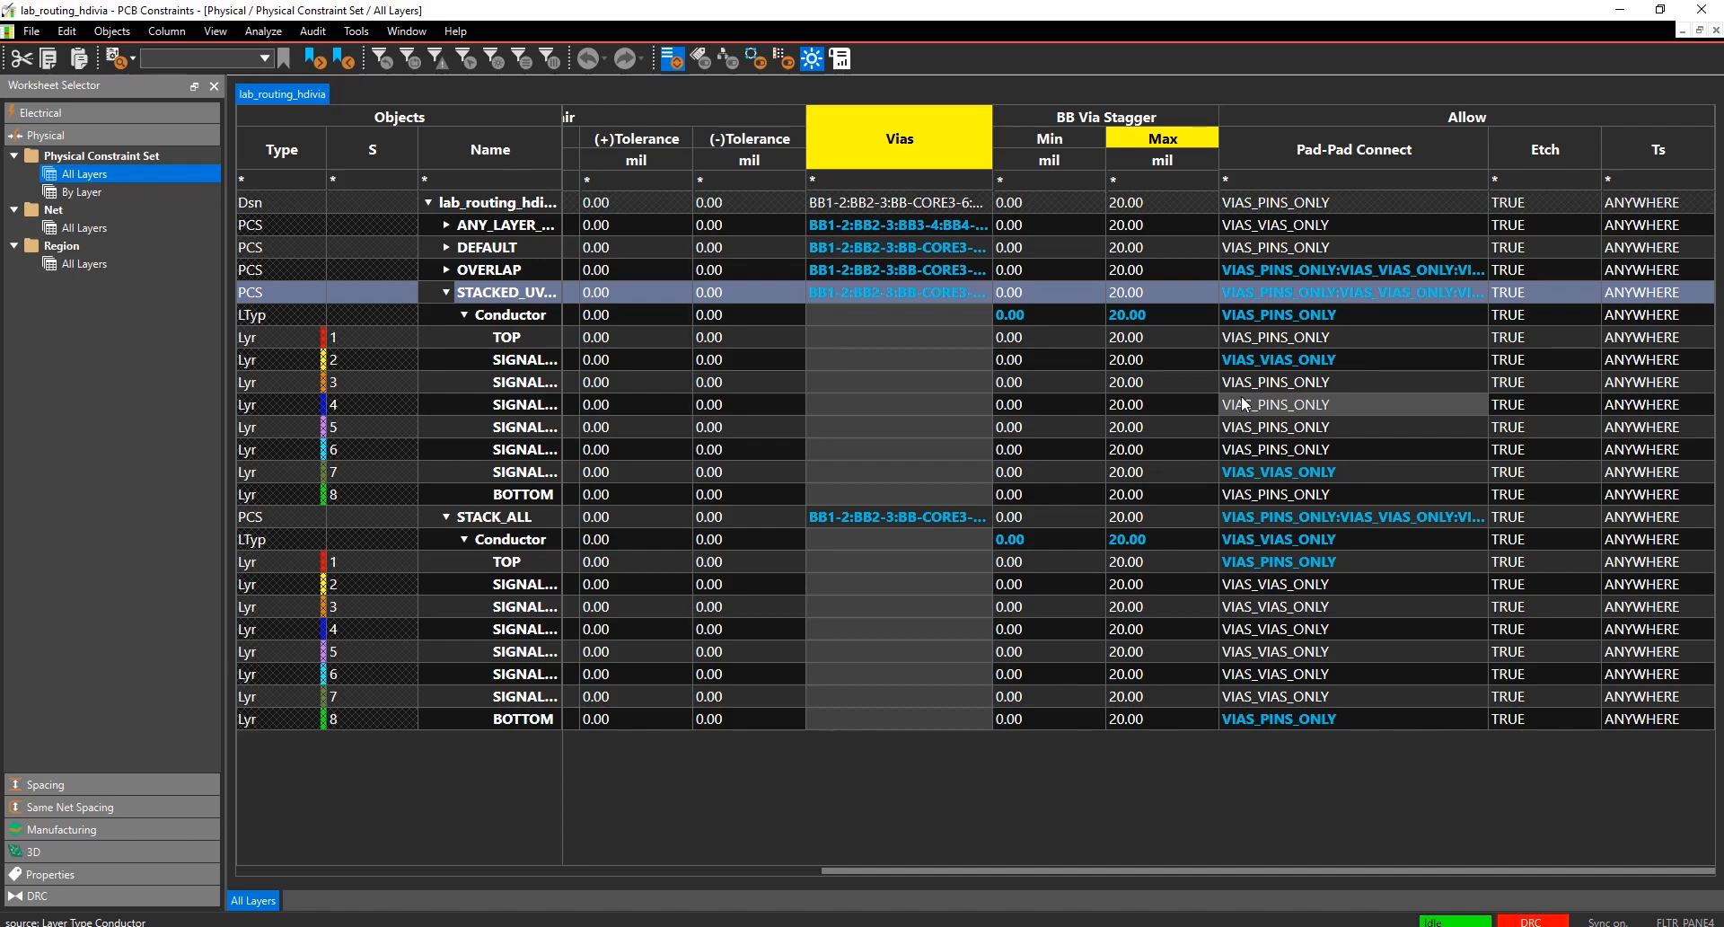
{"action": "left_click", "coordinate": [1465, 382]}
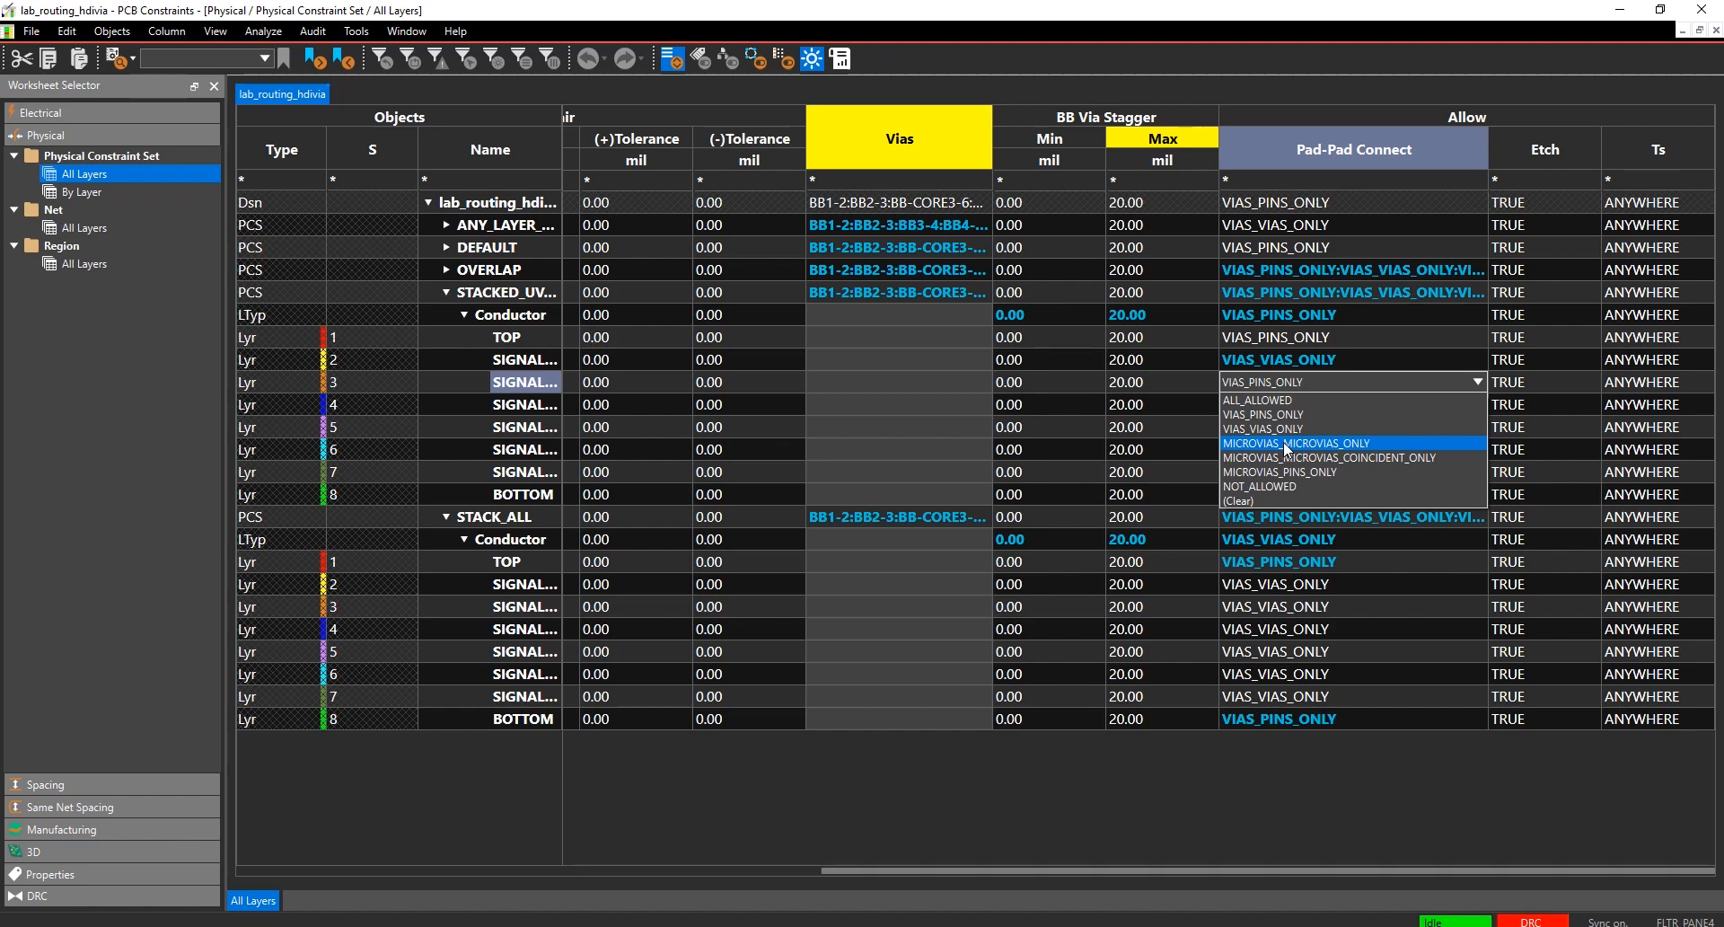
{"action": "key", "text": "Escape"}
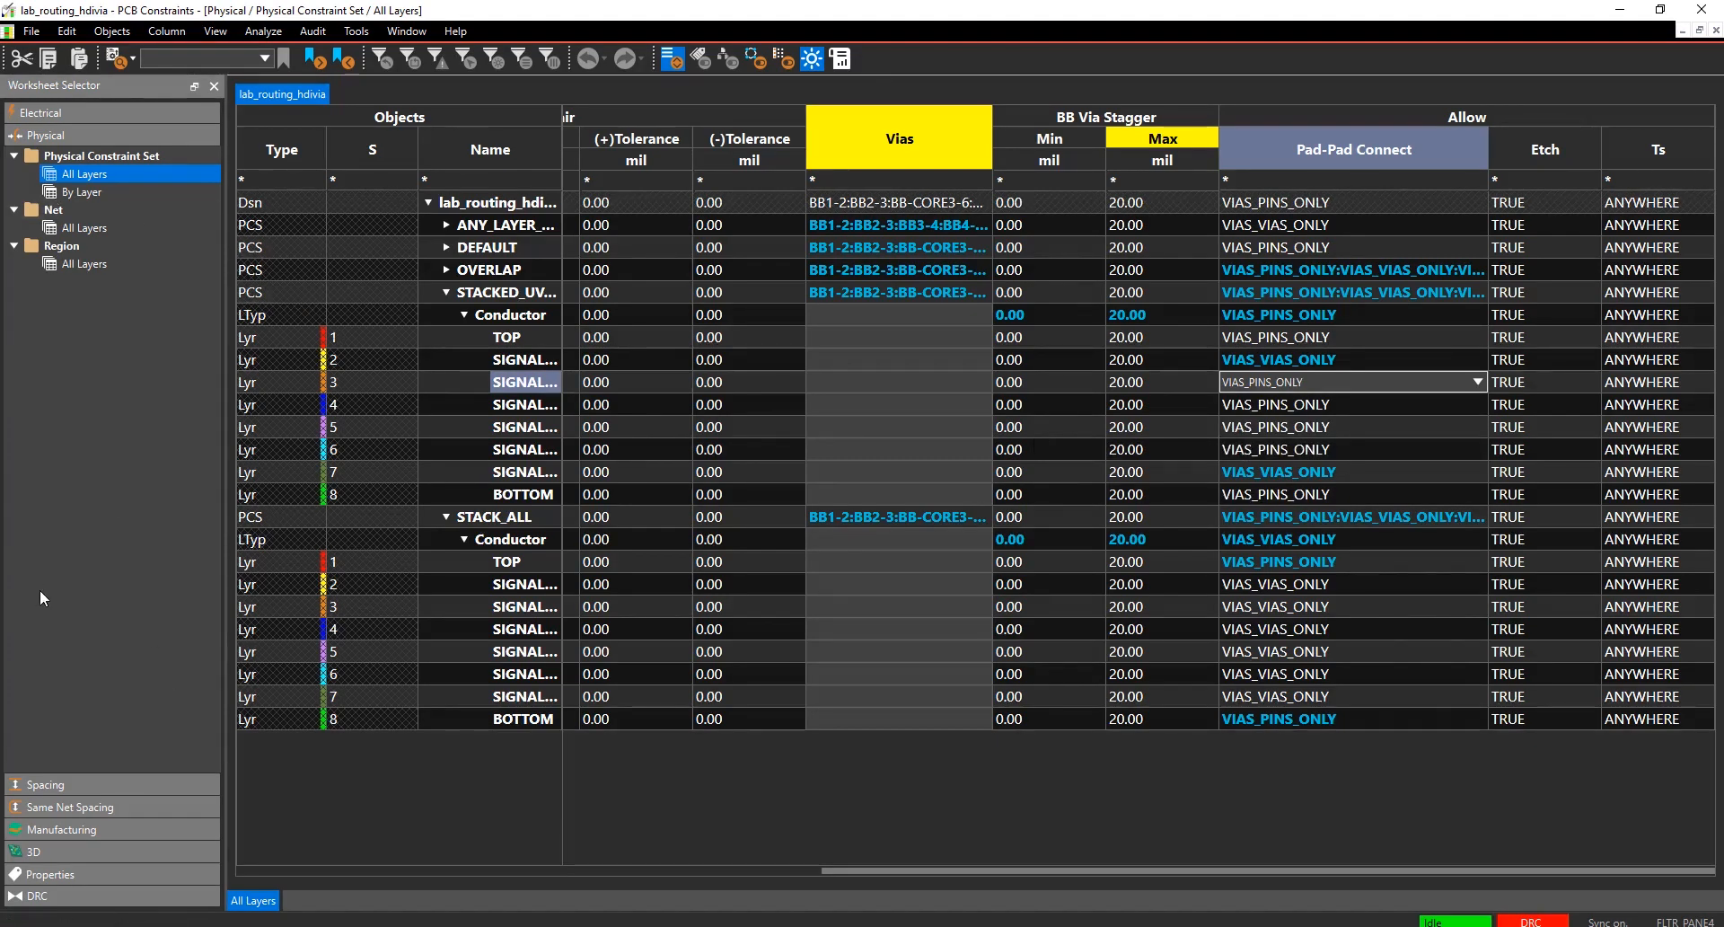
- Review NET37's same net spacing constraint set and its microvia spacings across all layers, and return to the board in OrCAD X PCB
{"action": "left_click", "coordinate": [89, 811]}
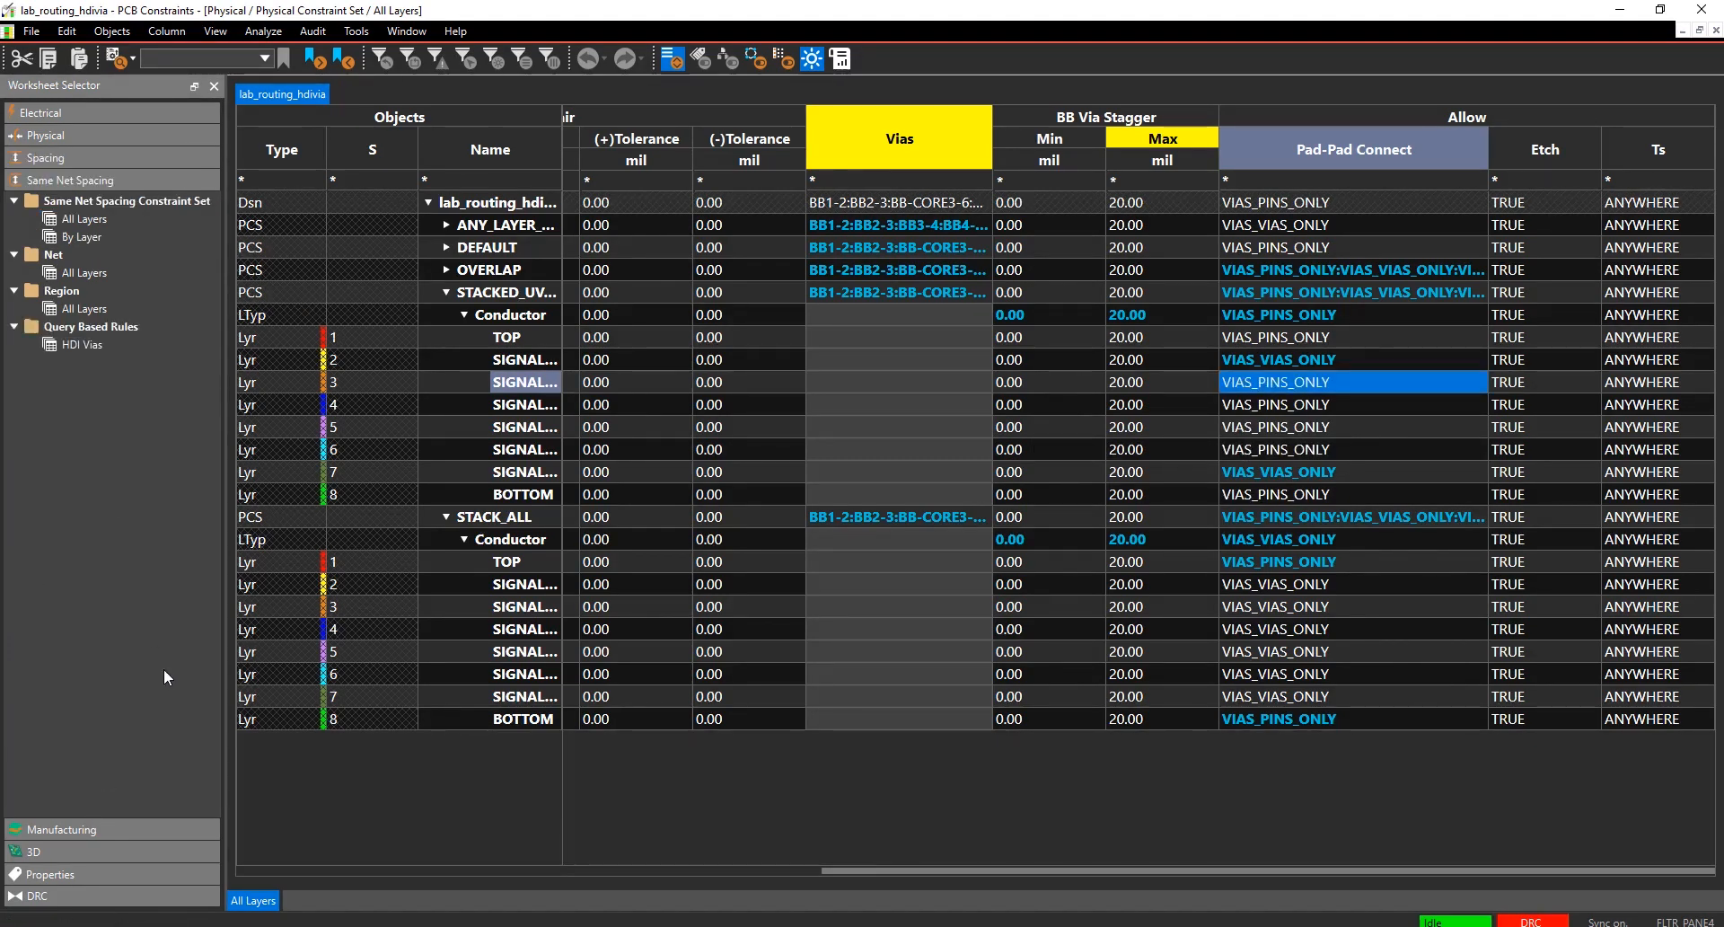
{"action": "left_click", "coordinate": [79, 272]}
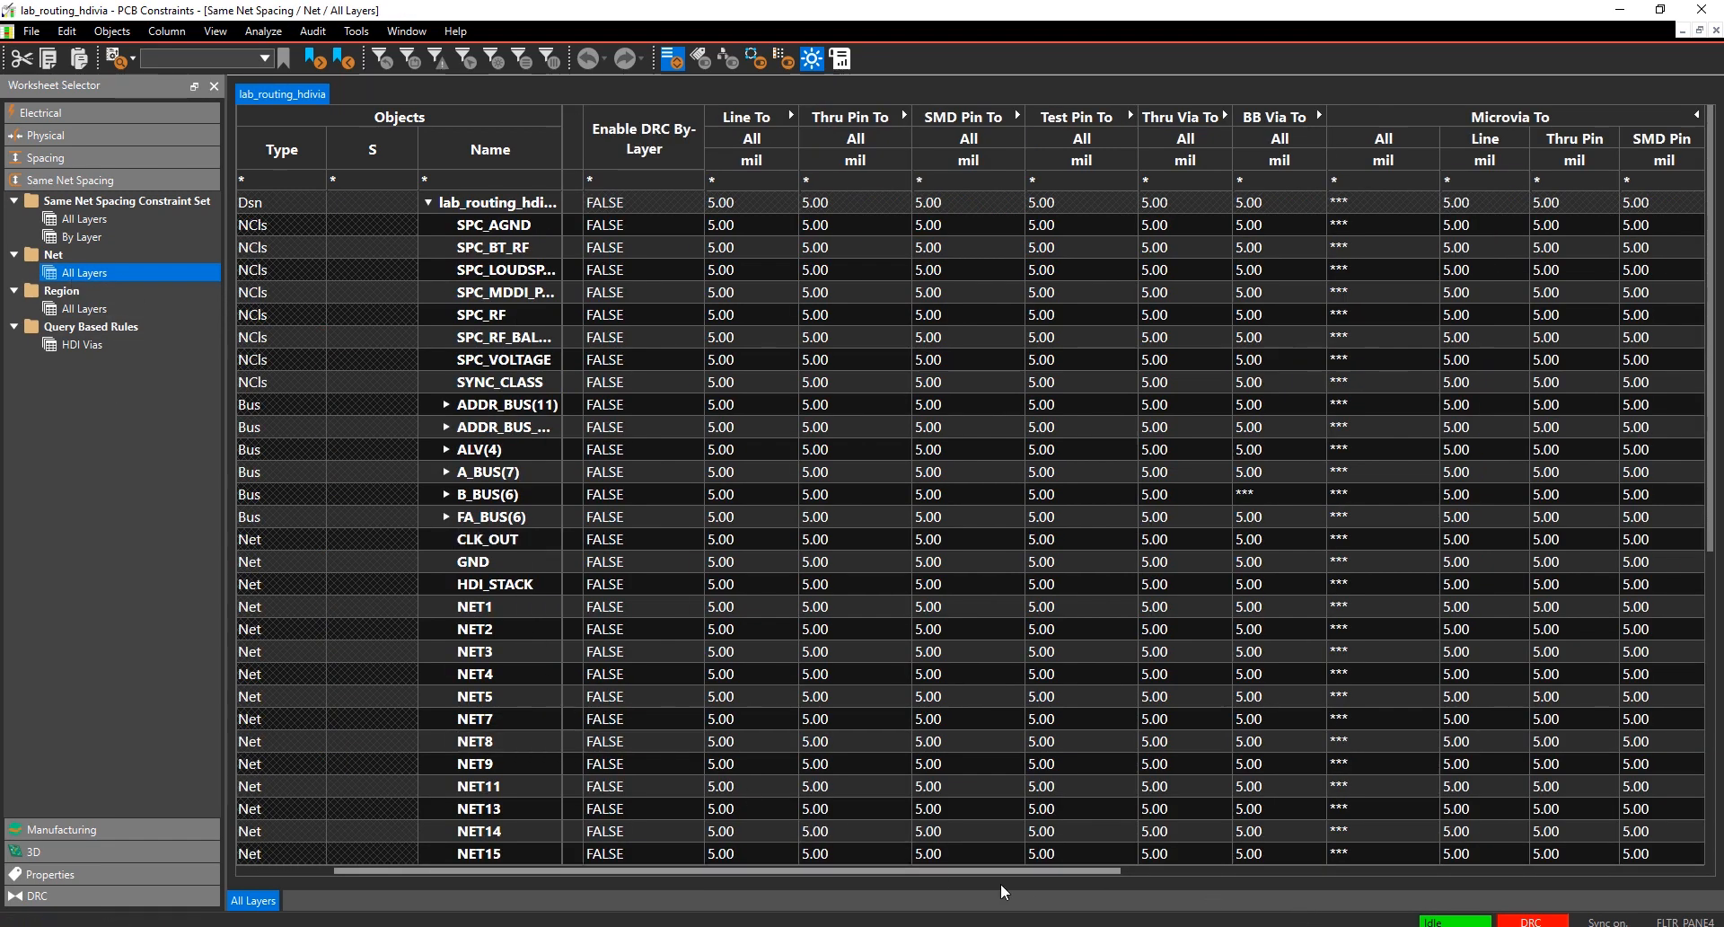
{"action": "scroll", "coordinate": [843, 697], "scroll_direction": "down", "scroll_amount": 1}
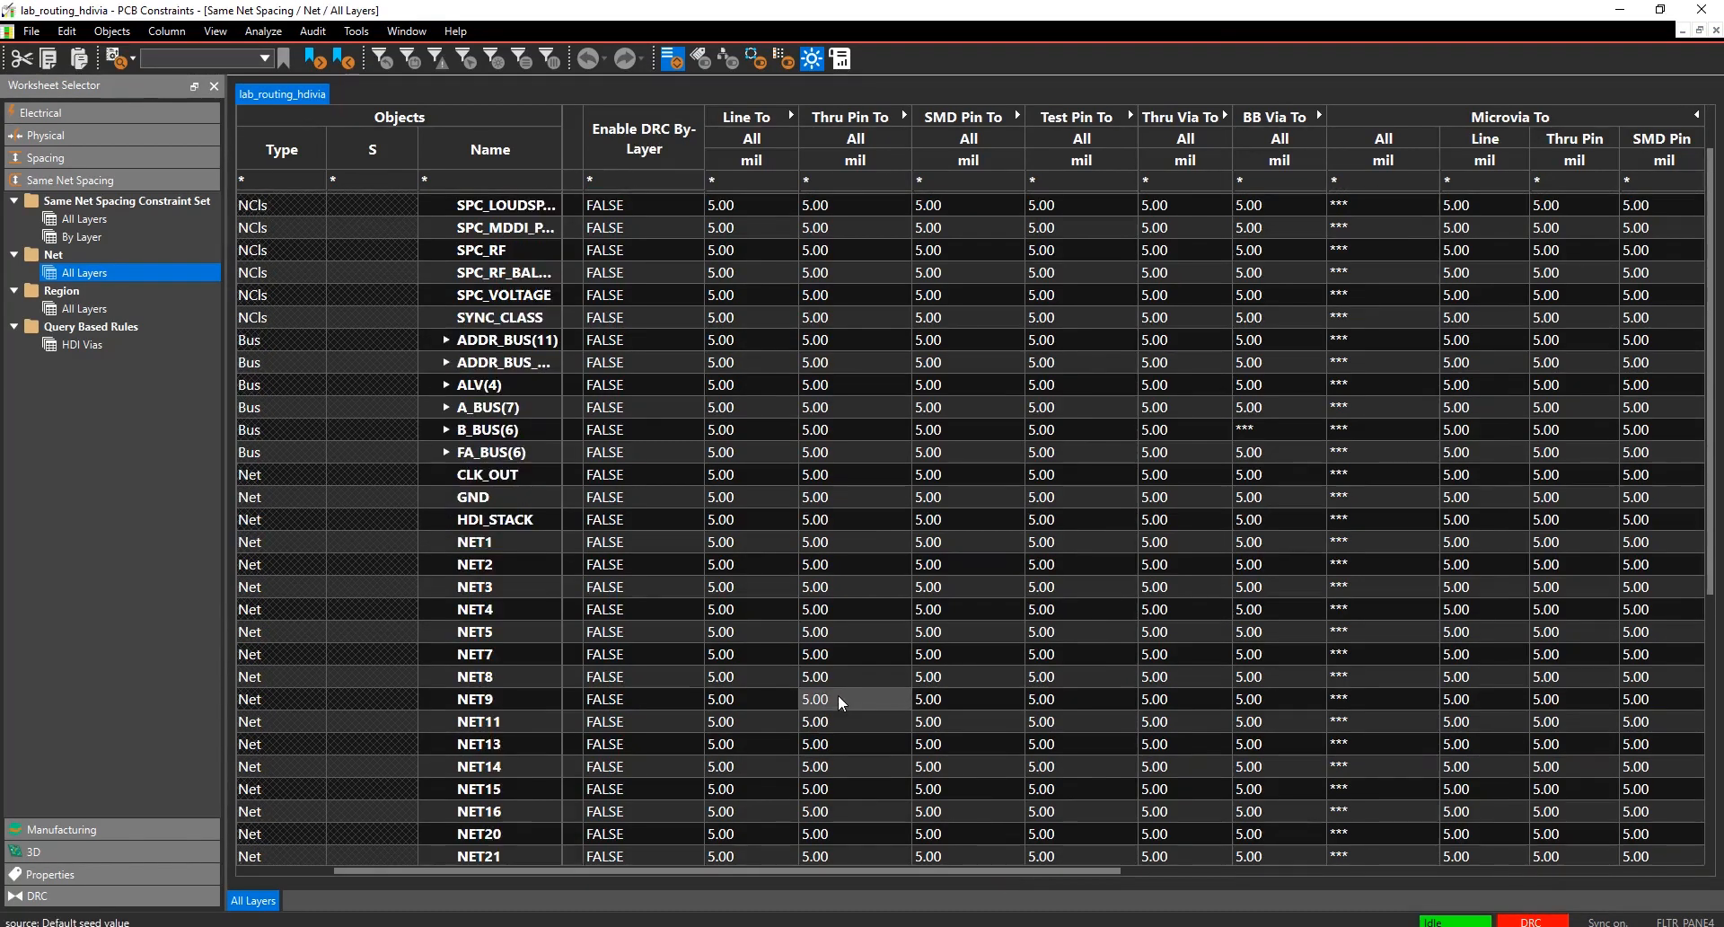
{"action": "scroll", "coordinate": [838, 693], "scroll_direction": "down", "scroll_amount": 6}
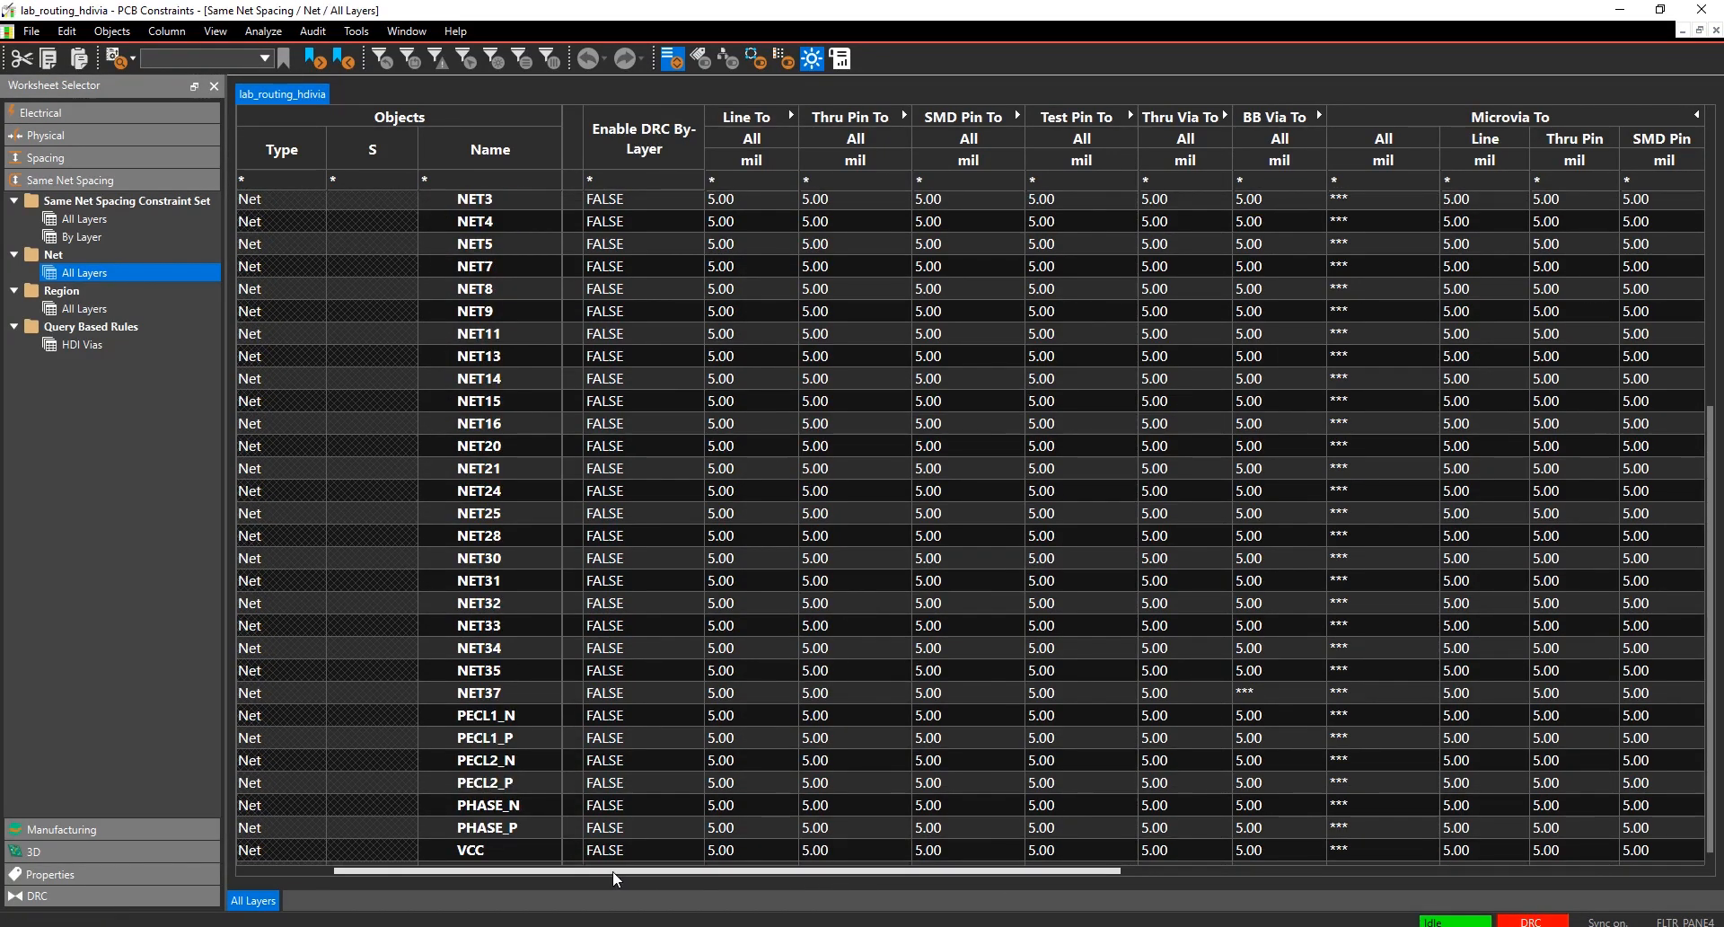
{"action": "scroll", "coordinate": [613, 870], "scroll_direction": "left", "scroll_amount": 2}
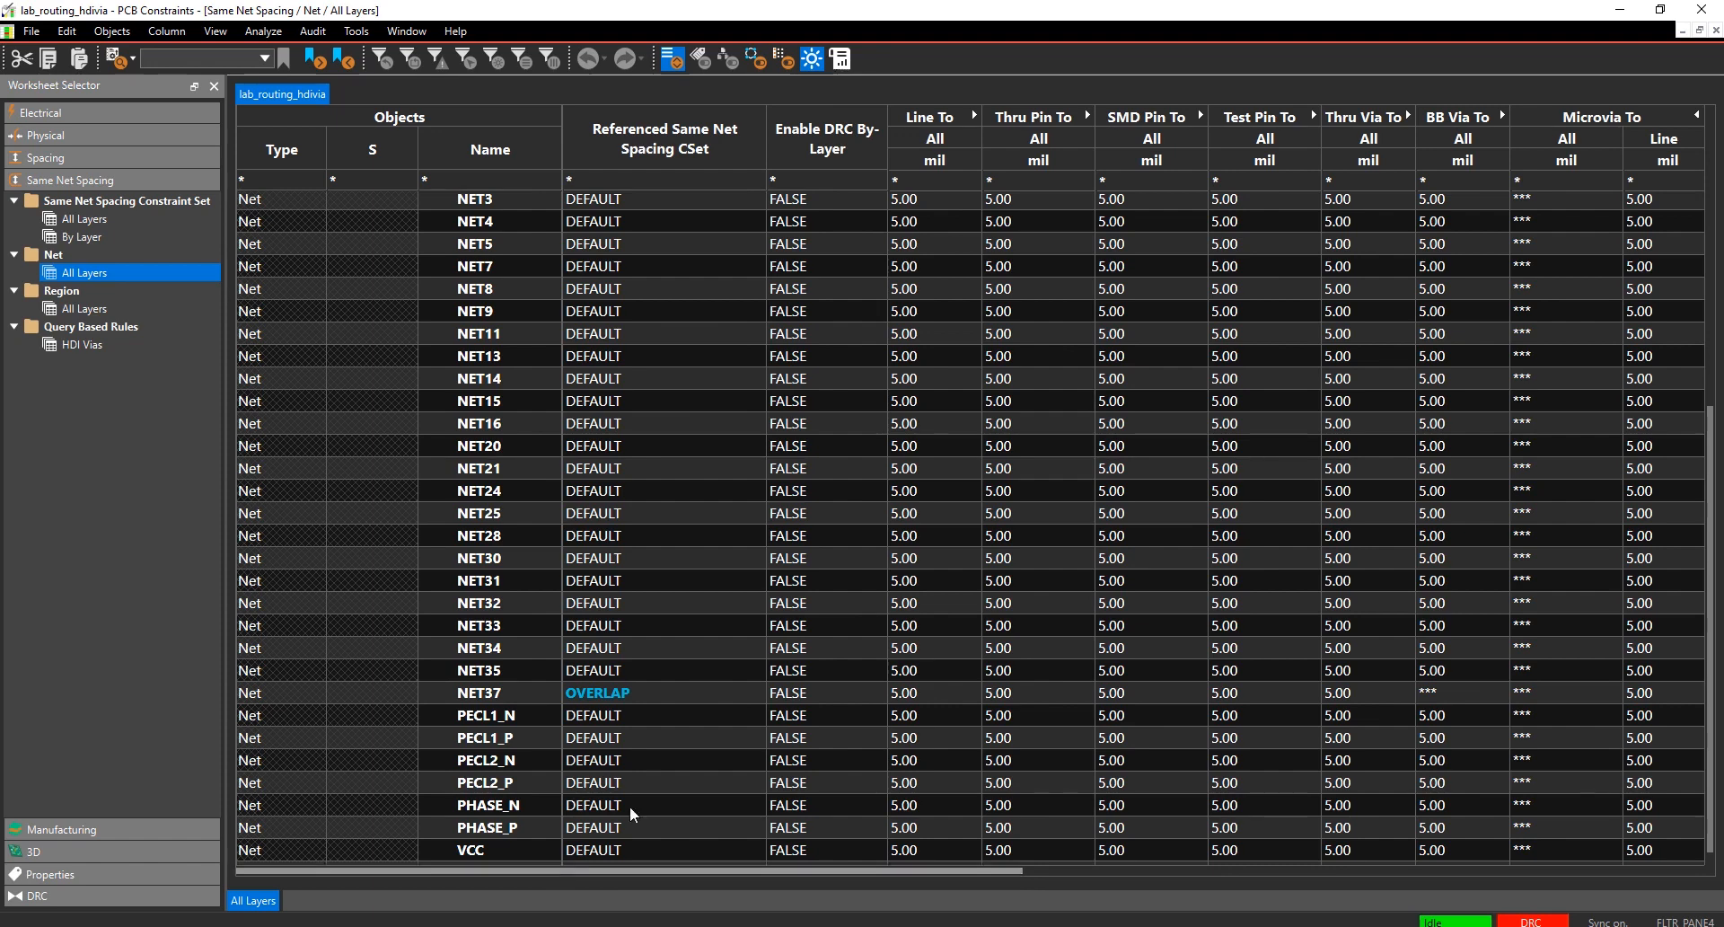
{"action": "scroll", "coordinate": [655, 690], "scroll_direction": "down", "scroll_amount": 1}
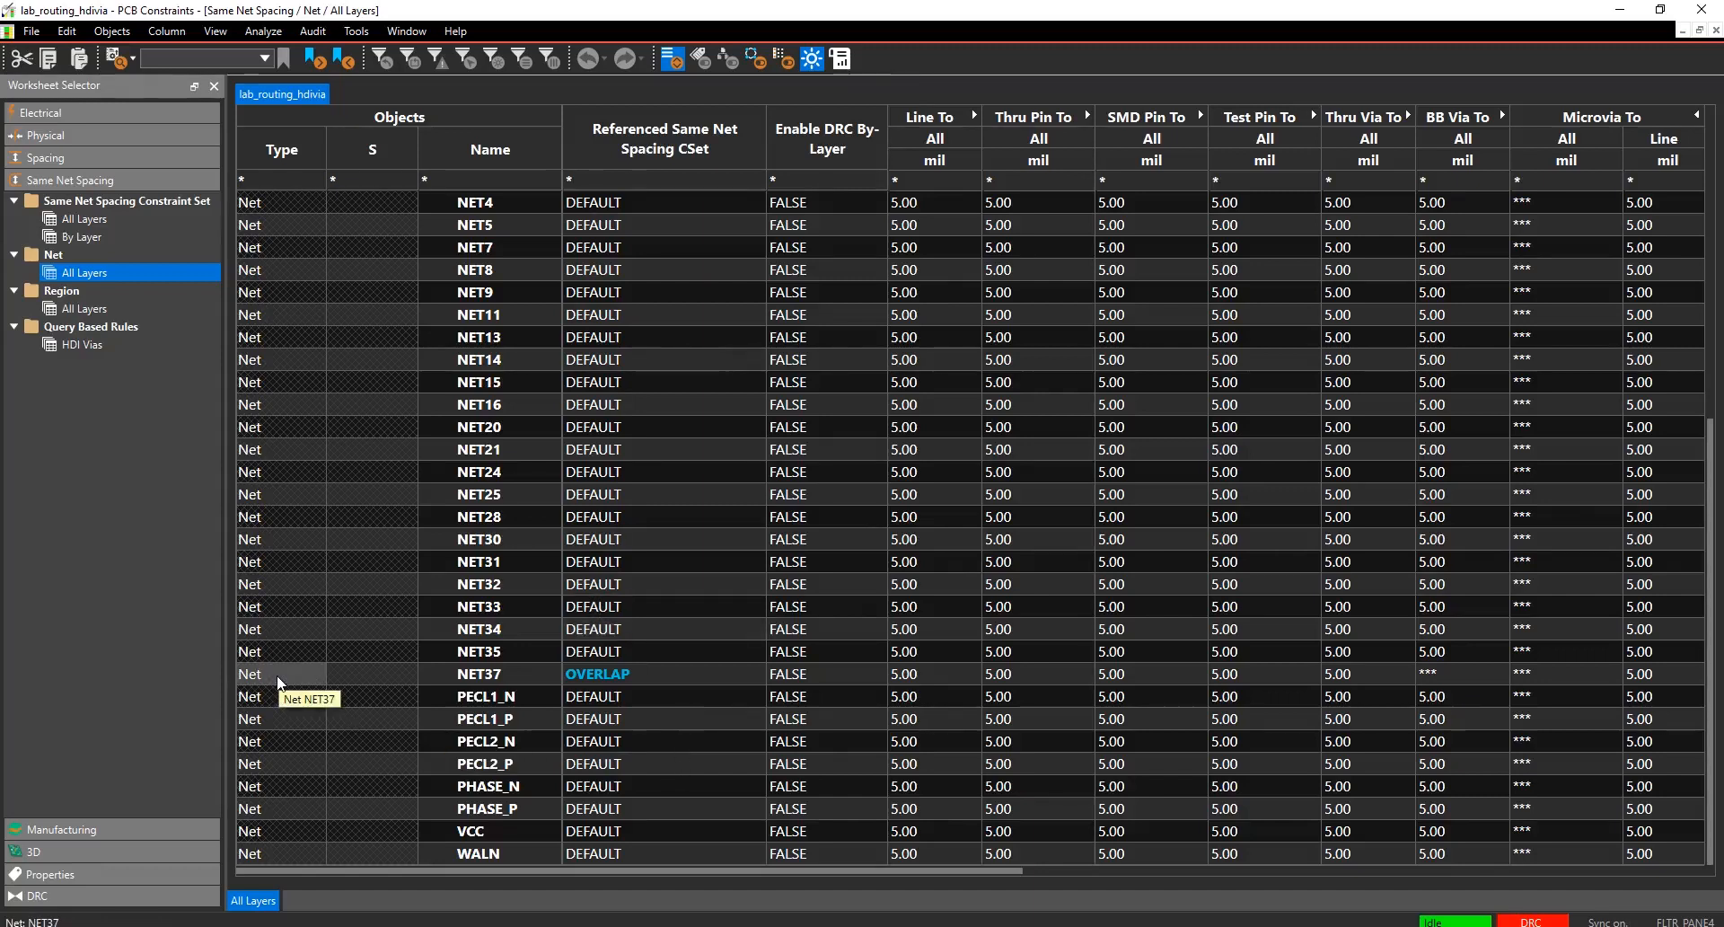
{"action": "left_click_drag", "start_coordinate": [661, 871], "coordinate": [1221, 900]}
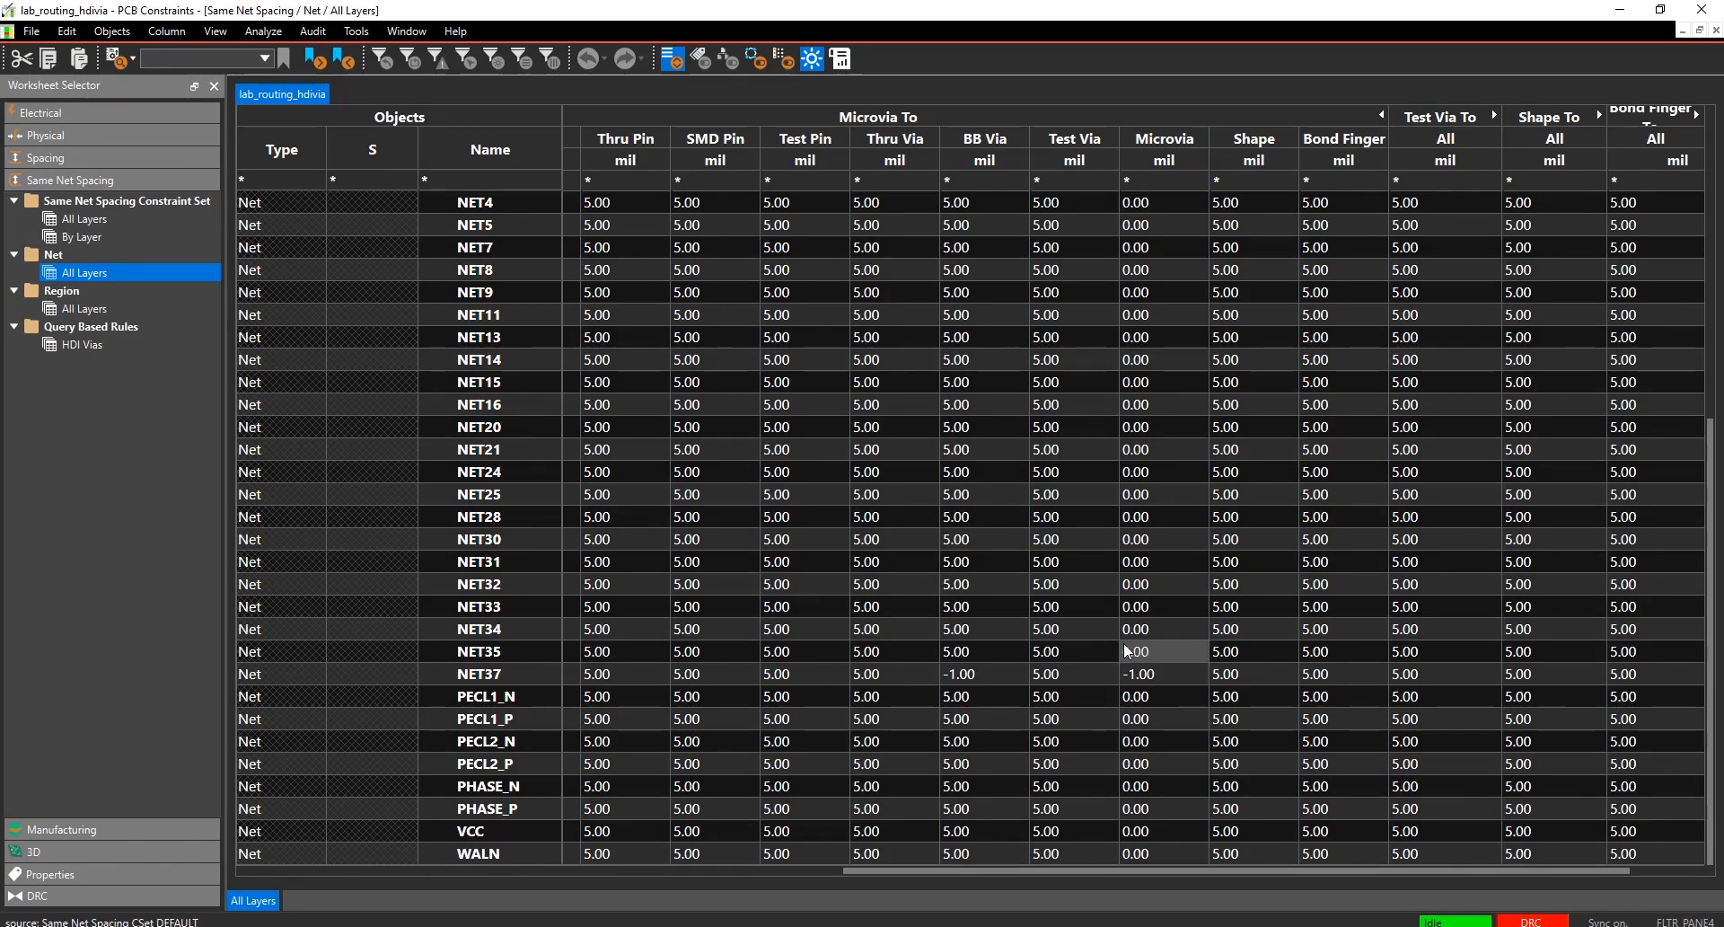
{"action": "left_click", "coordinate": [45, 136]}
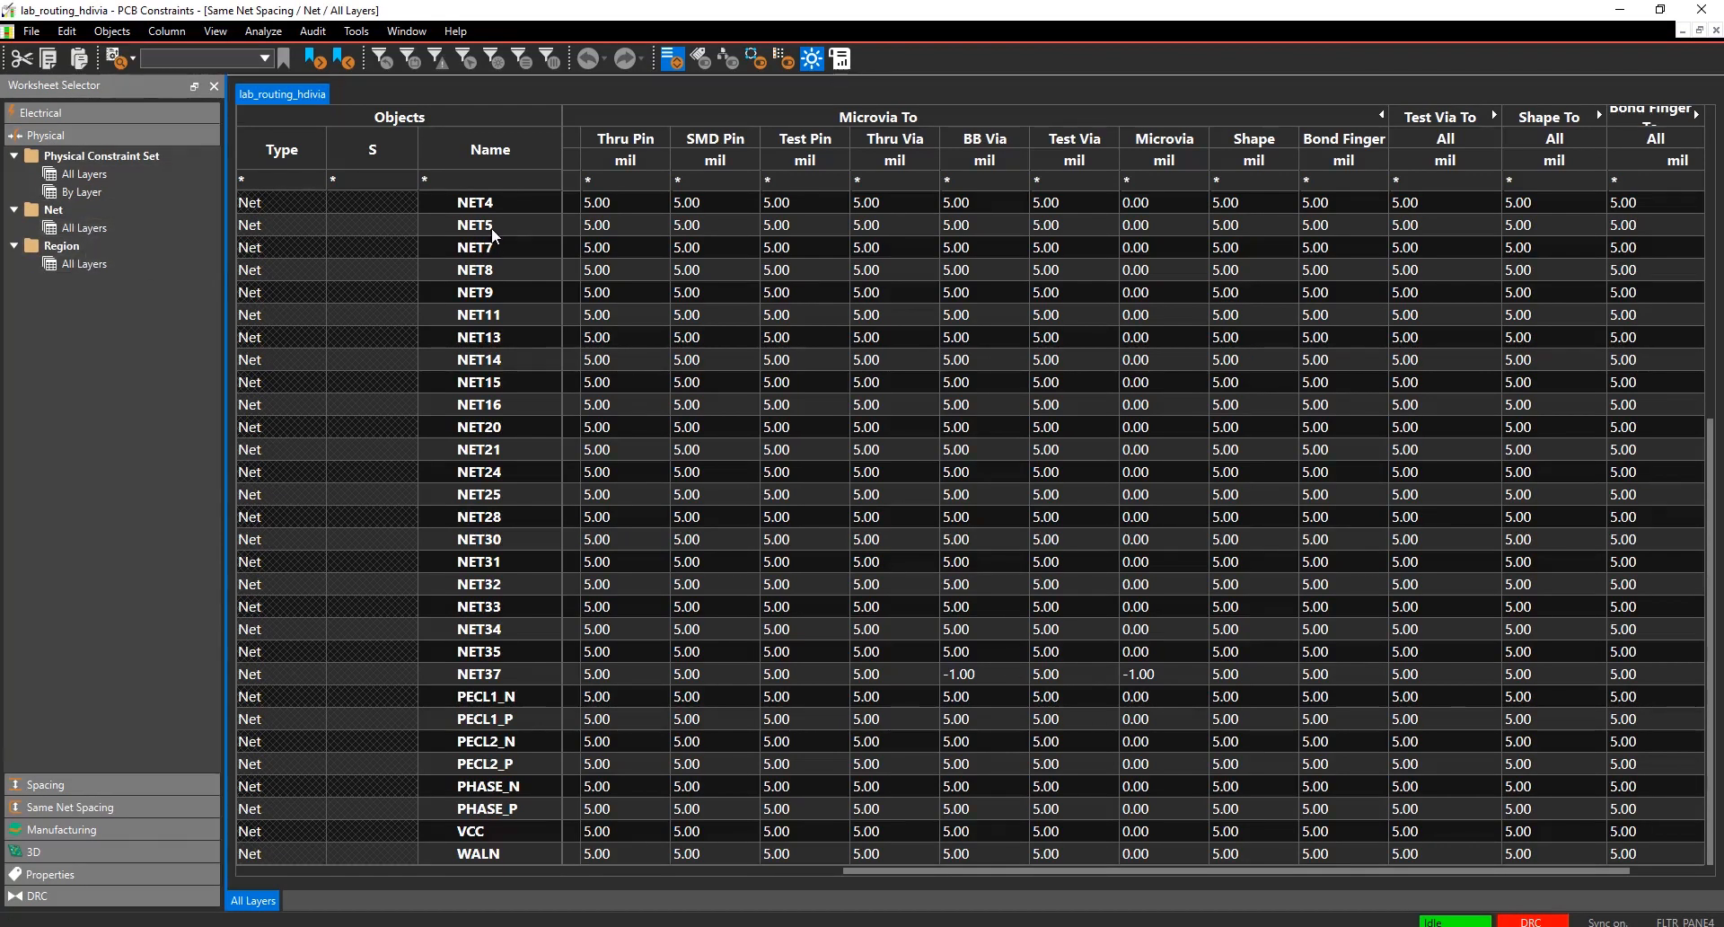
{"action": "left_click", "coordinate": [1617, 11]}
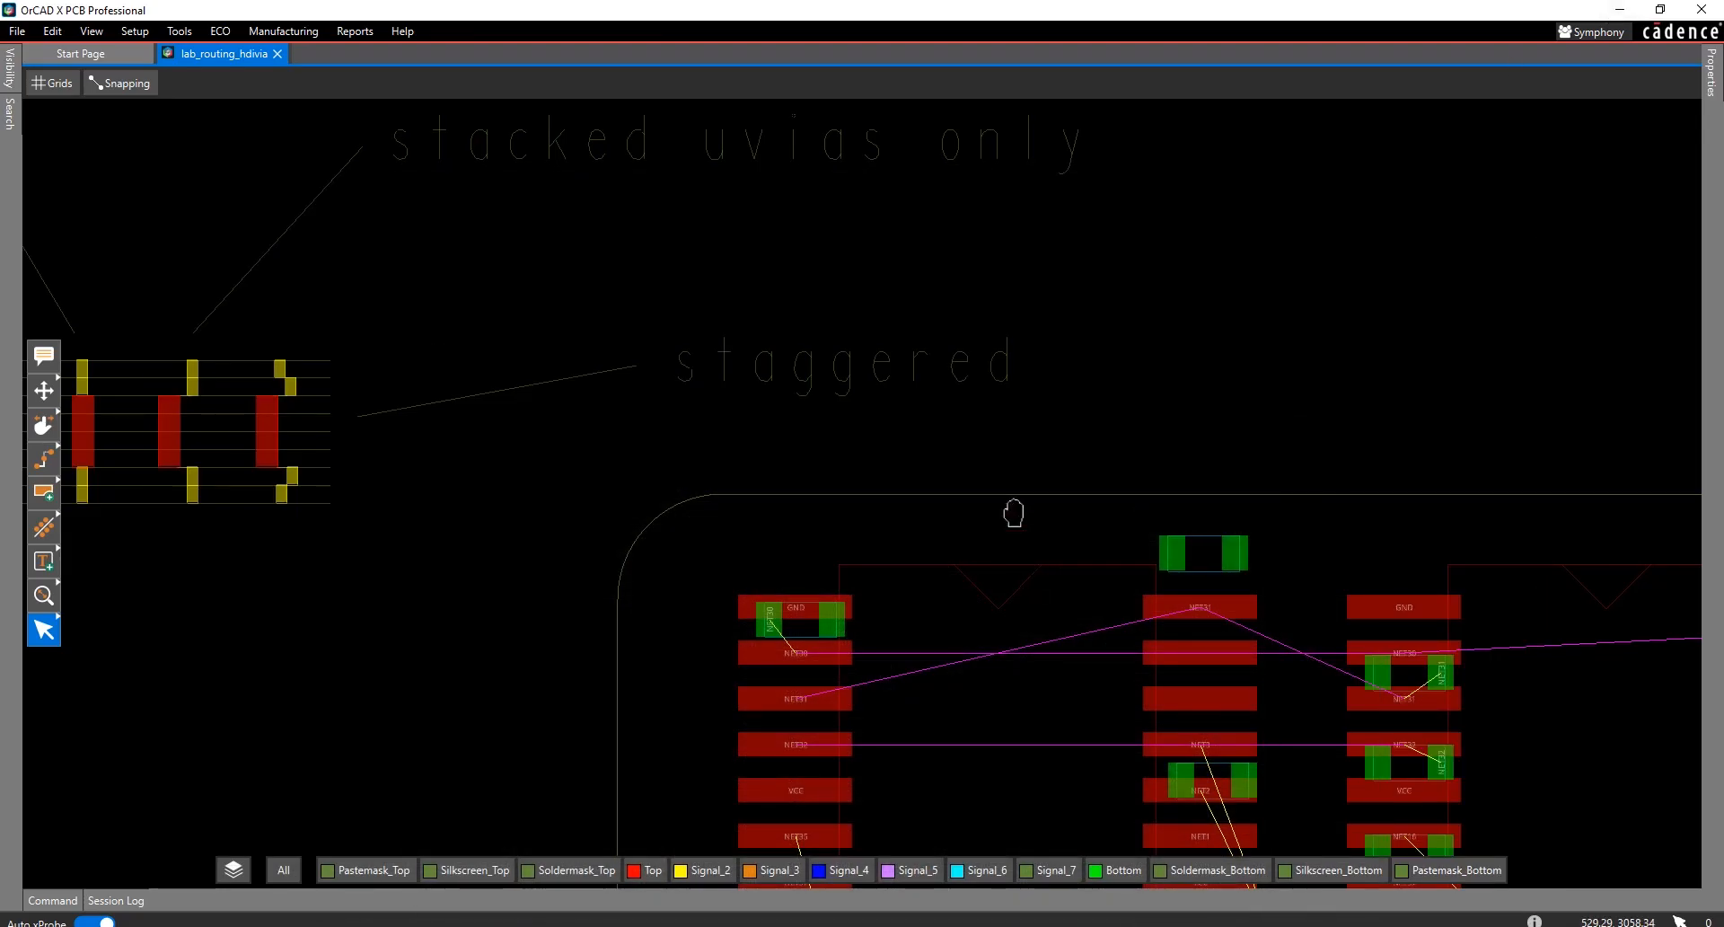
- Review the enabled working layers for Add Connect and start a manual trace at the upper NET31 pad on Top
{"action": "middle_click_drag", "start_coordinate": [1014, 513], "coordinate": [806, 344]}
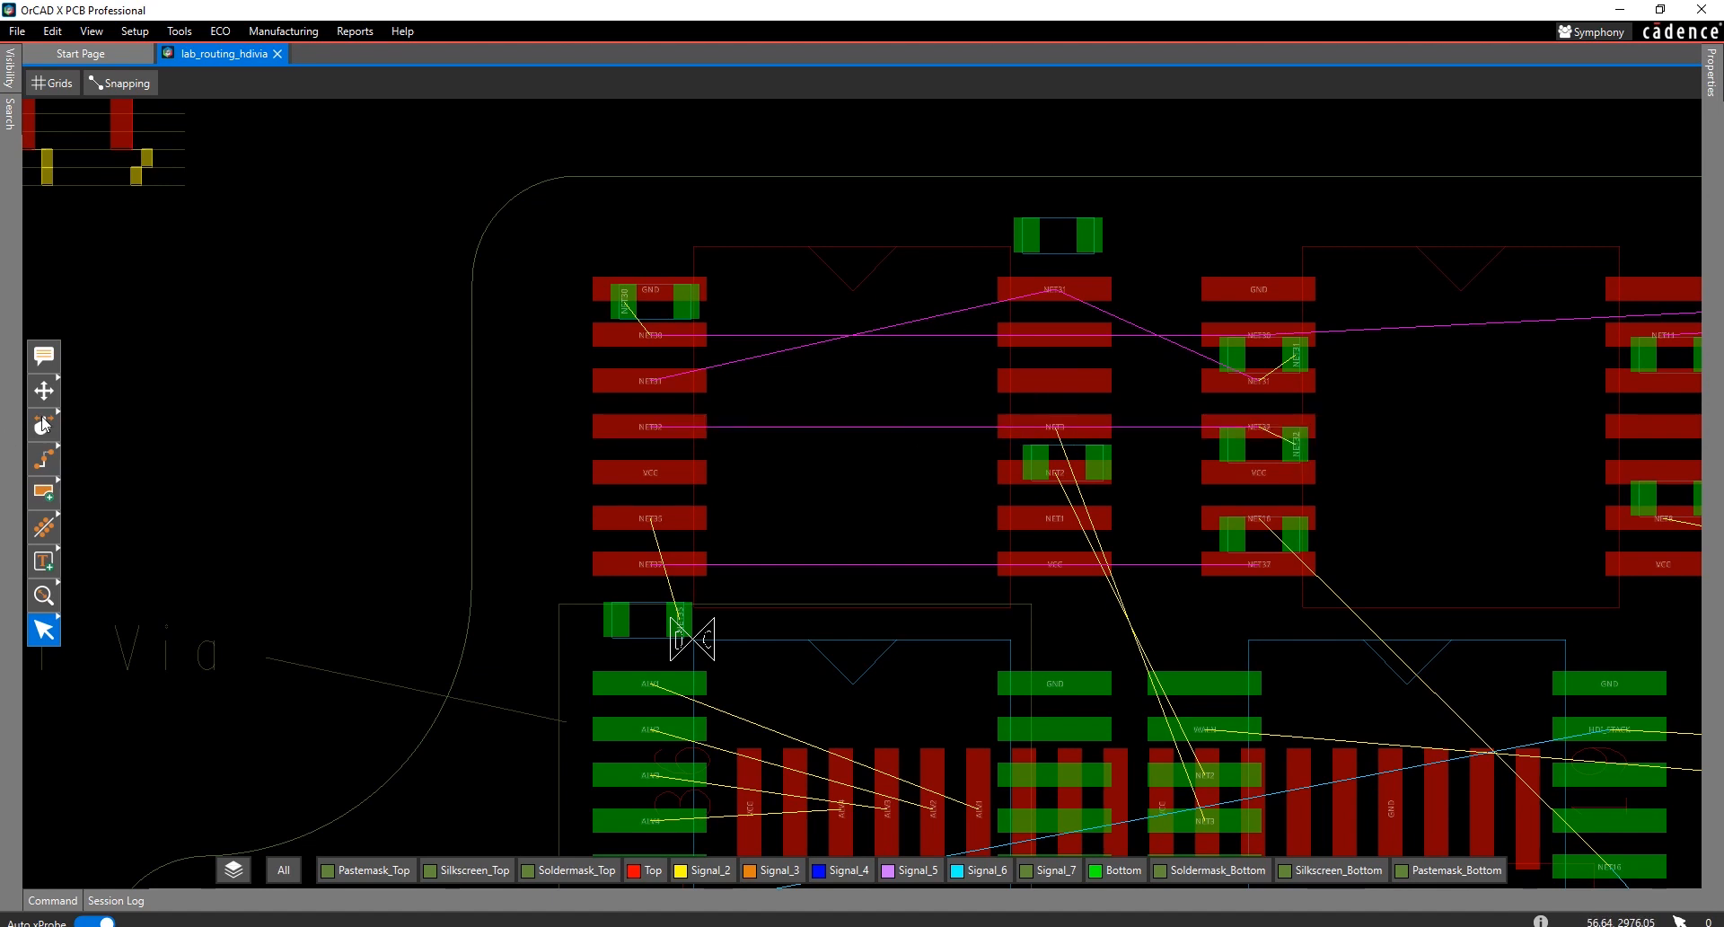
{"action": "left_click", "coordinate": [47, 461]}
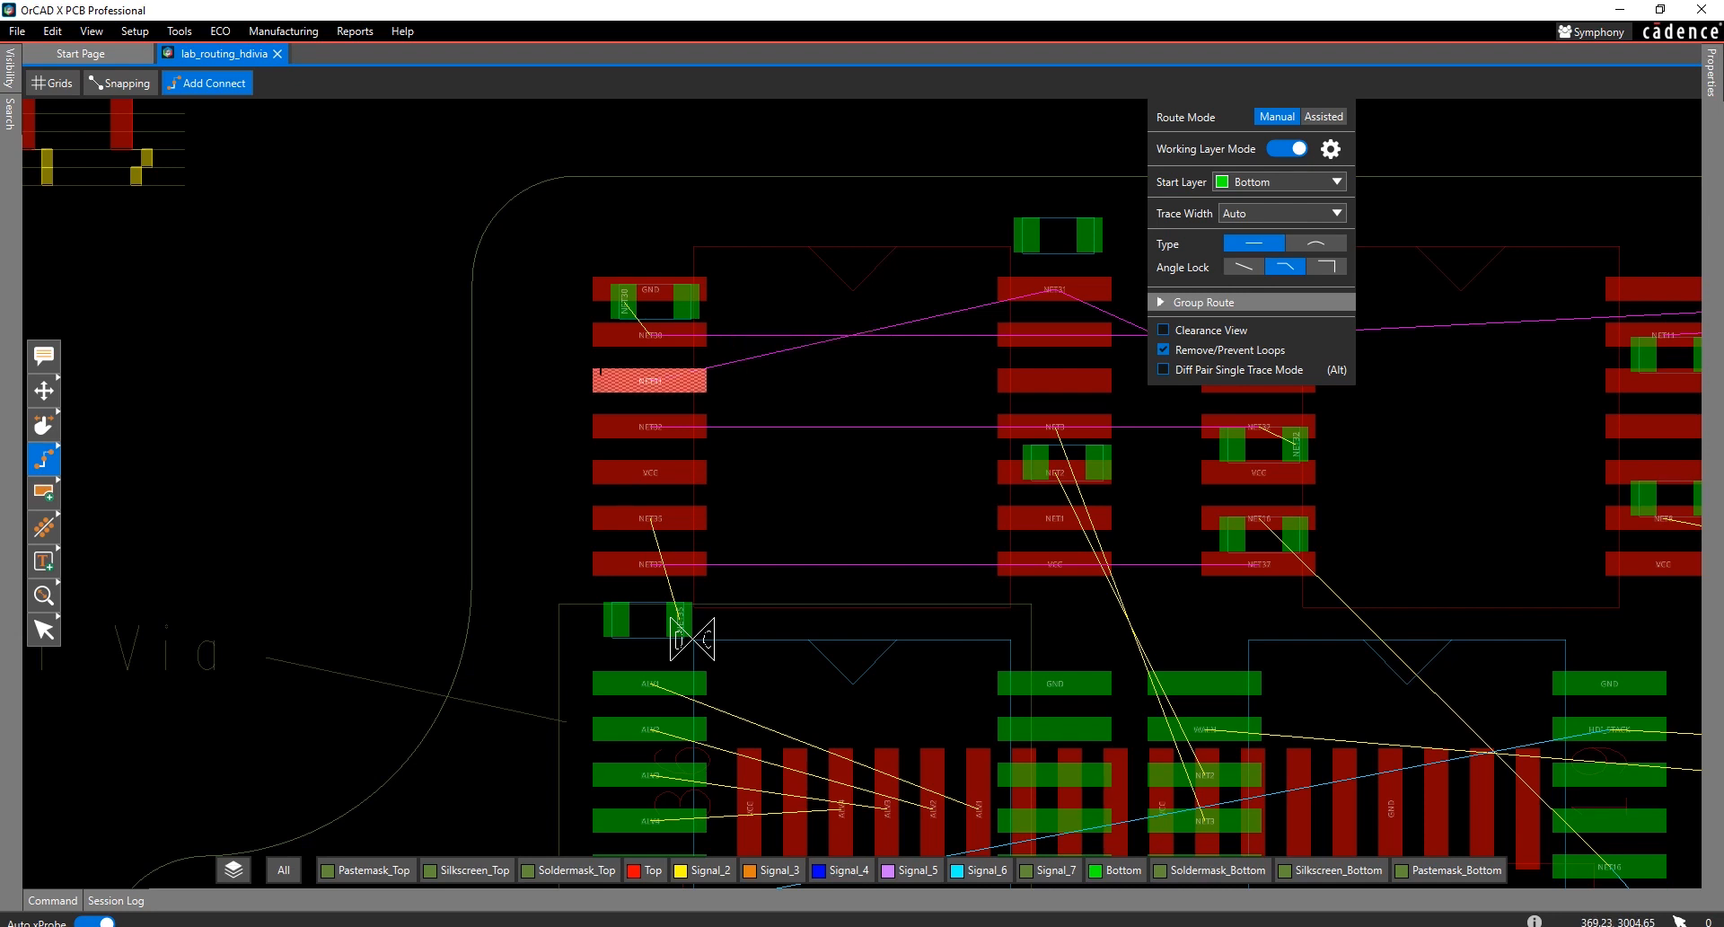
{"action": "scroll", "coordinate": [600, 371], "scroll_direction": "up", "scroll_amount": 2}
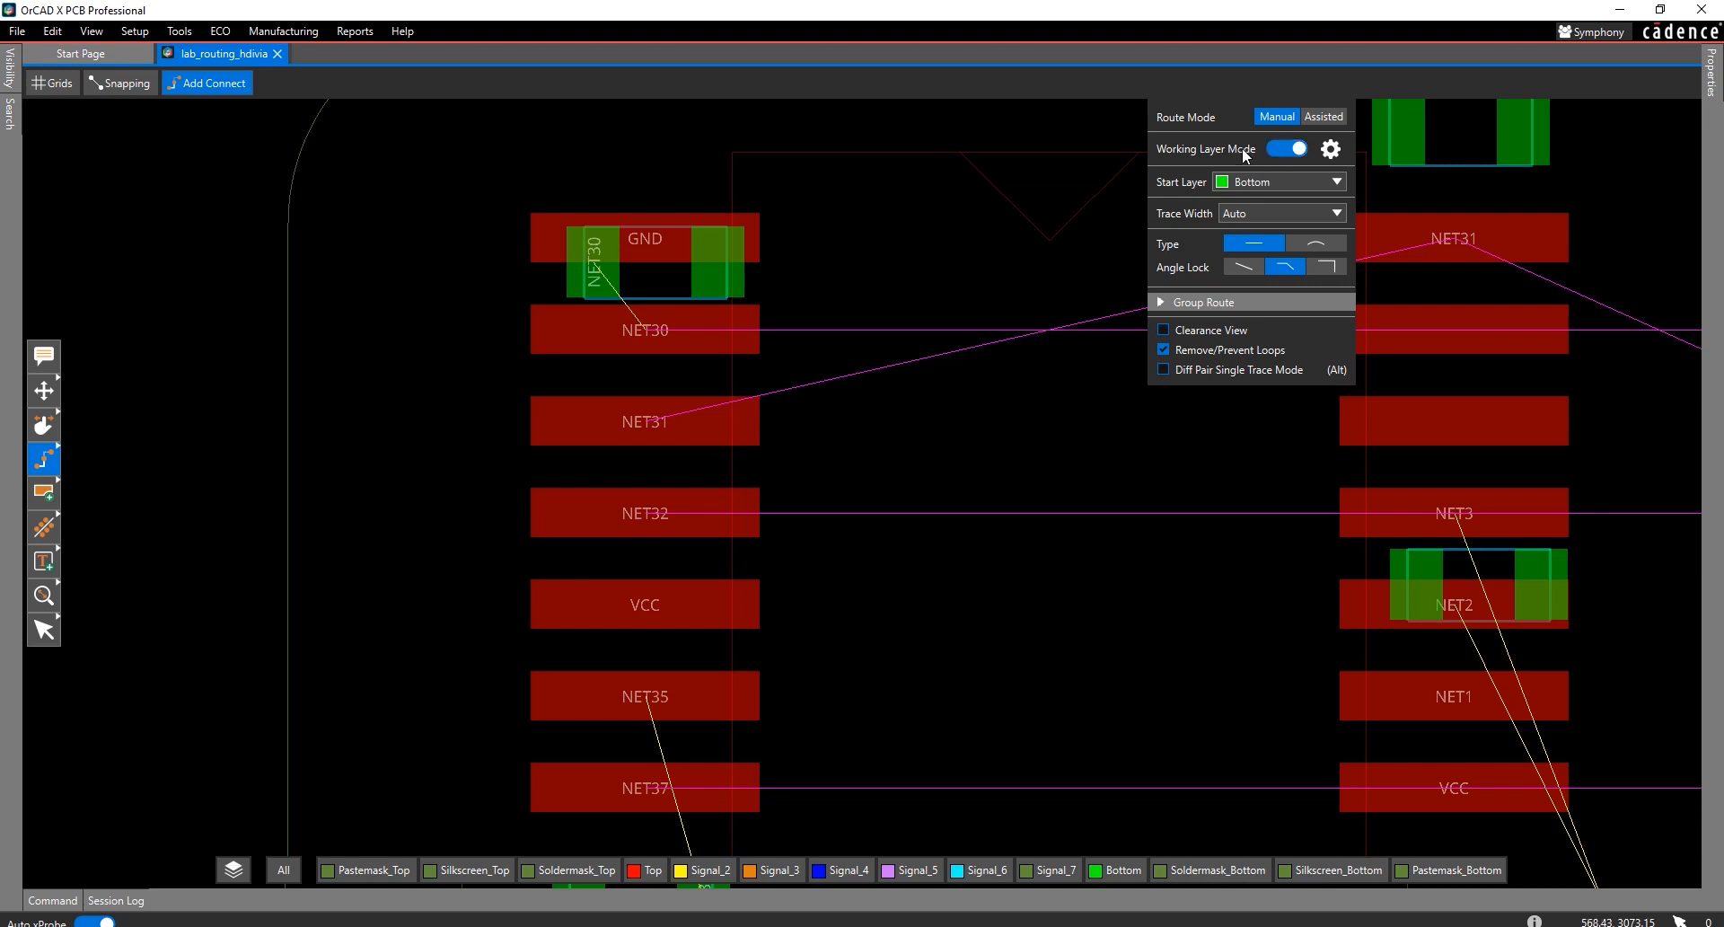
{"action": "left_click", "coordinate": [1331, 149]}
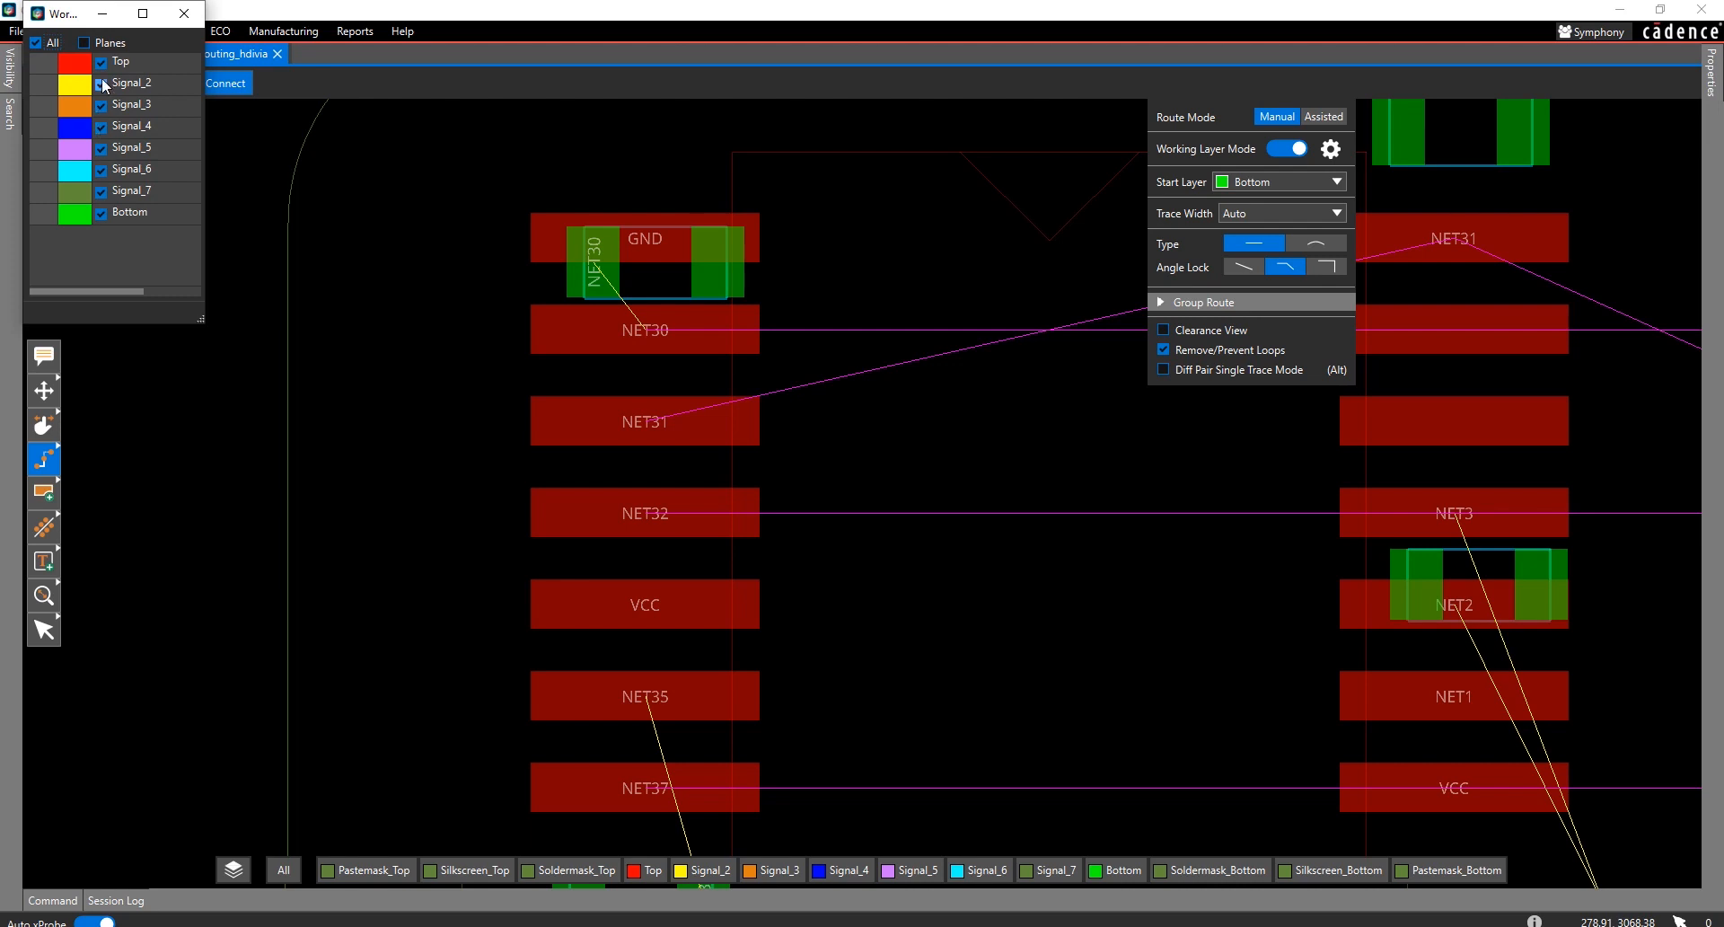
{"action": "left_click", "coordinate": [184, 14]}
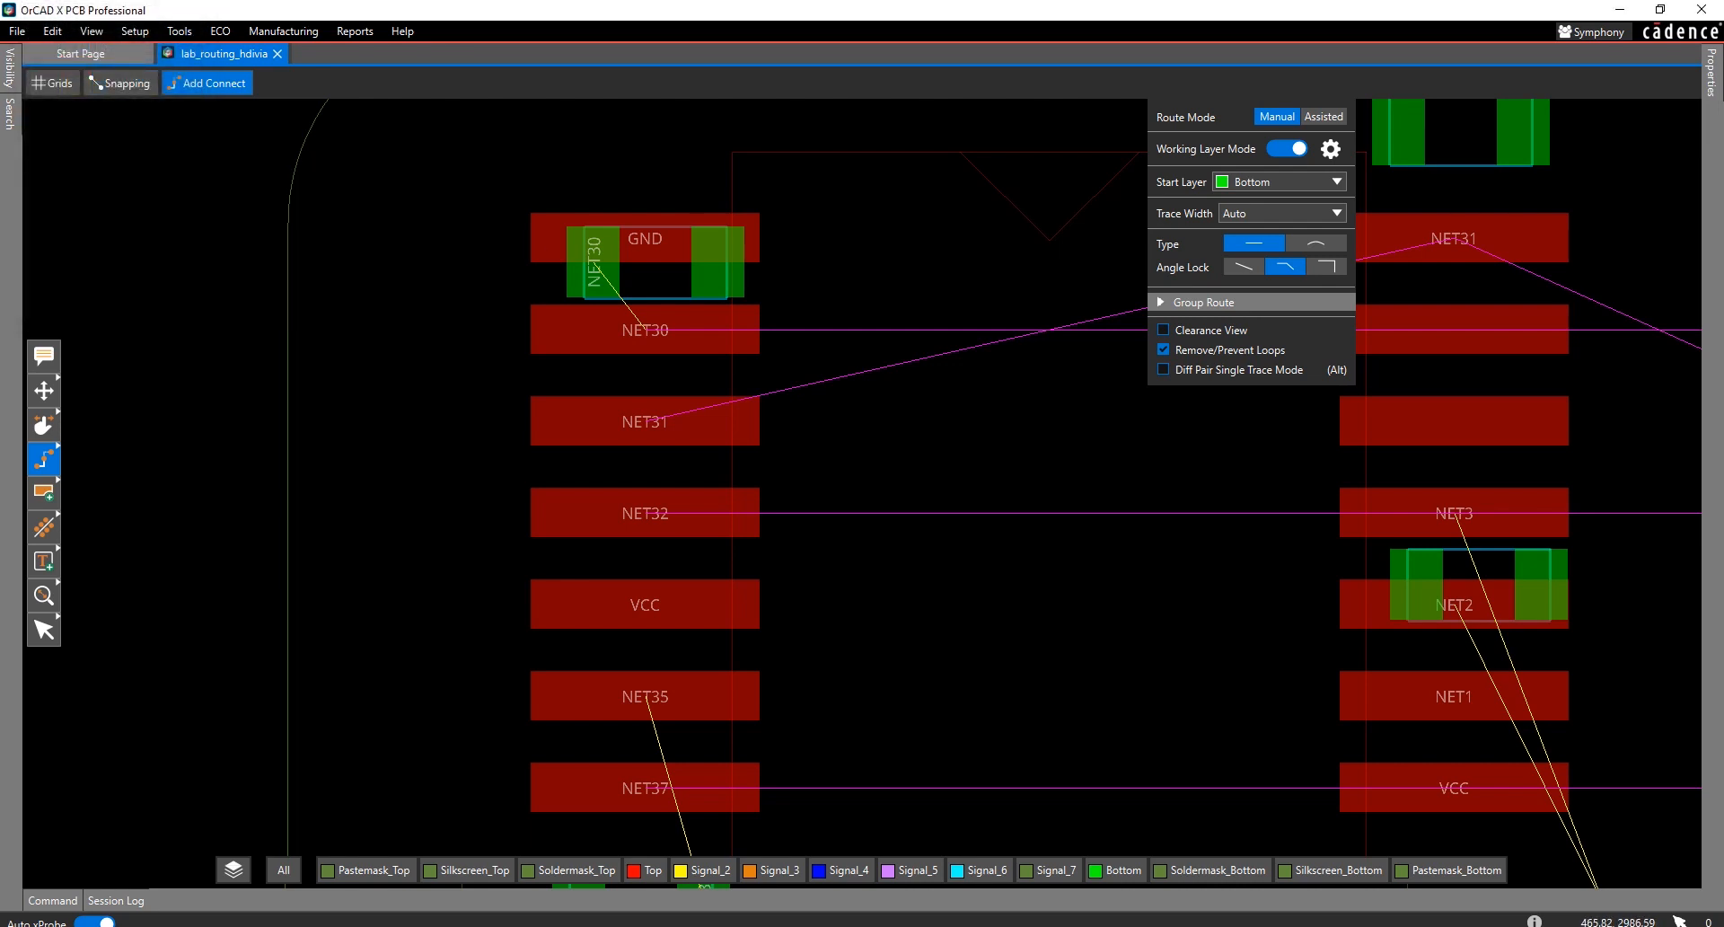
{"action": "left_click", "coordinate": [647, 425]}
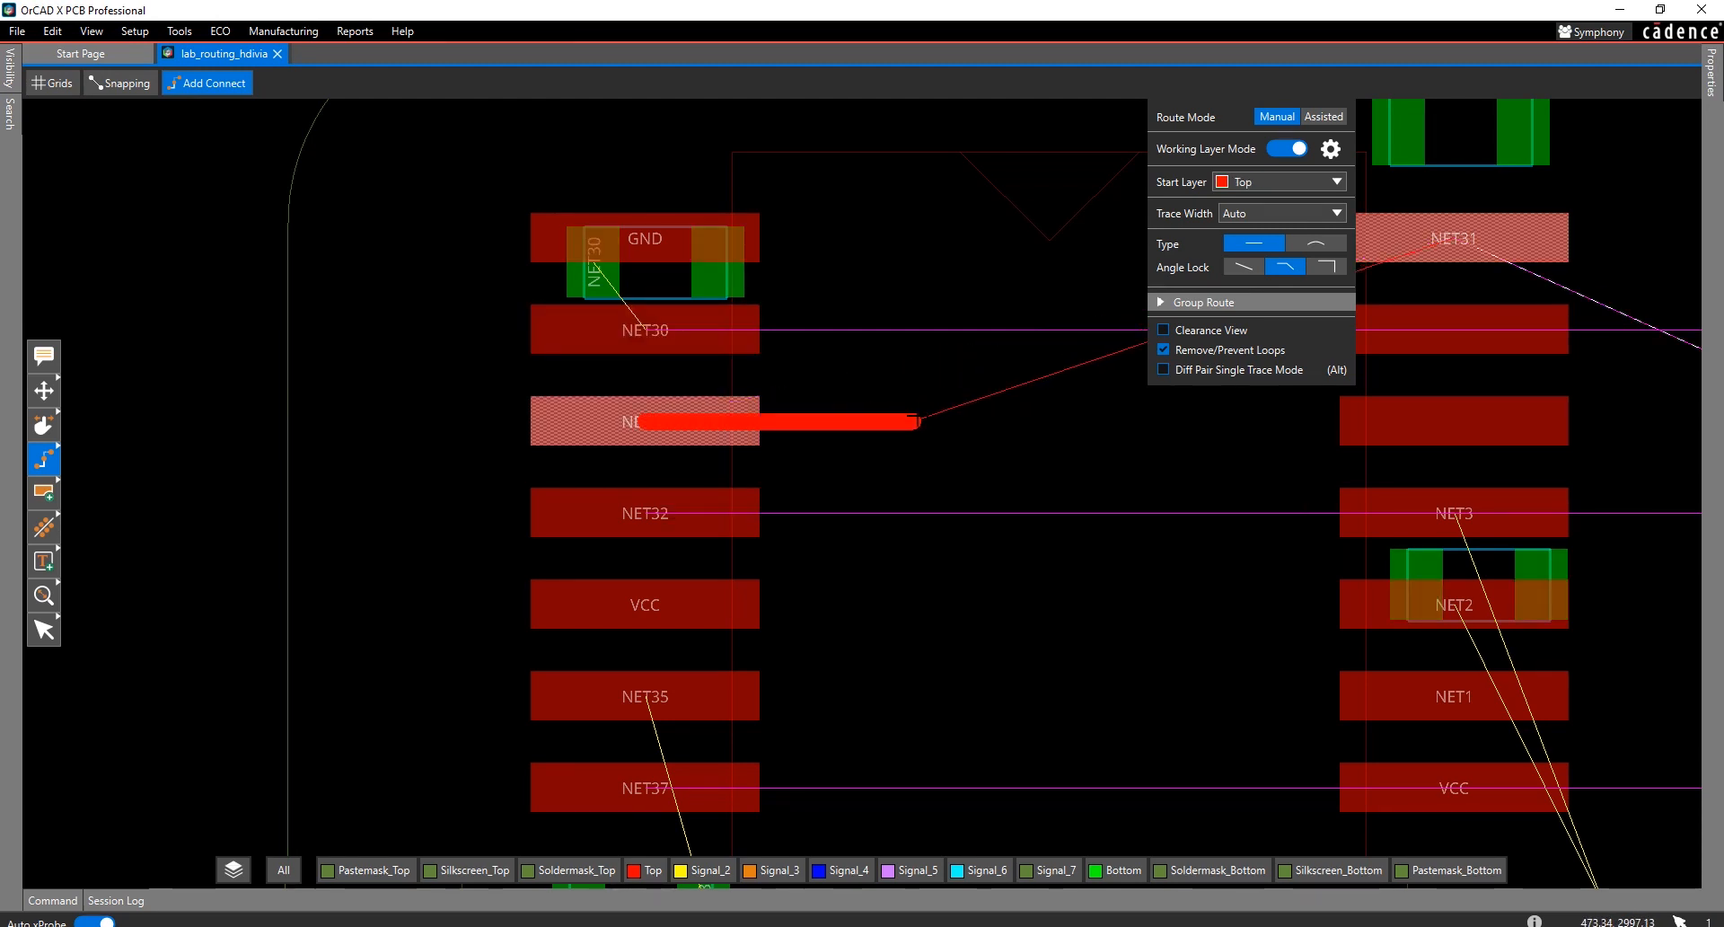
- Continue the NET31 trace from Top through separate staggered vias to Signal_2 and Signal_3, choosing each layer individually
{"action": "double_click", "coordinate": [917, 420]}
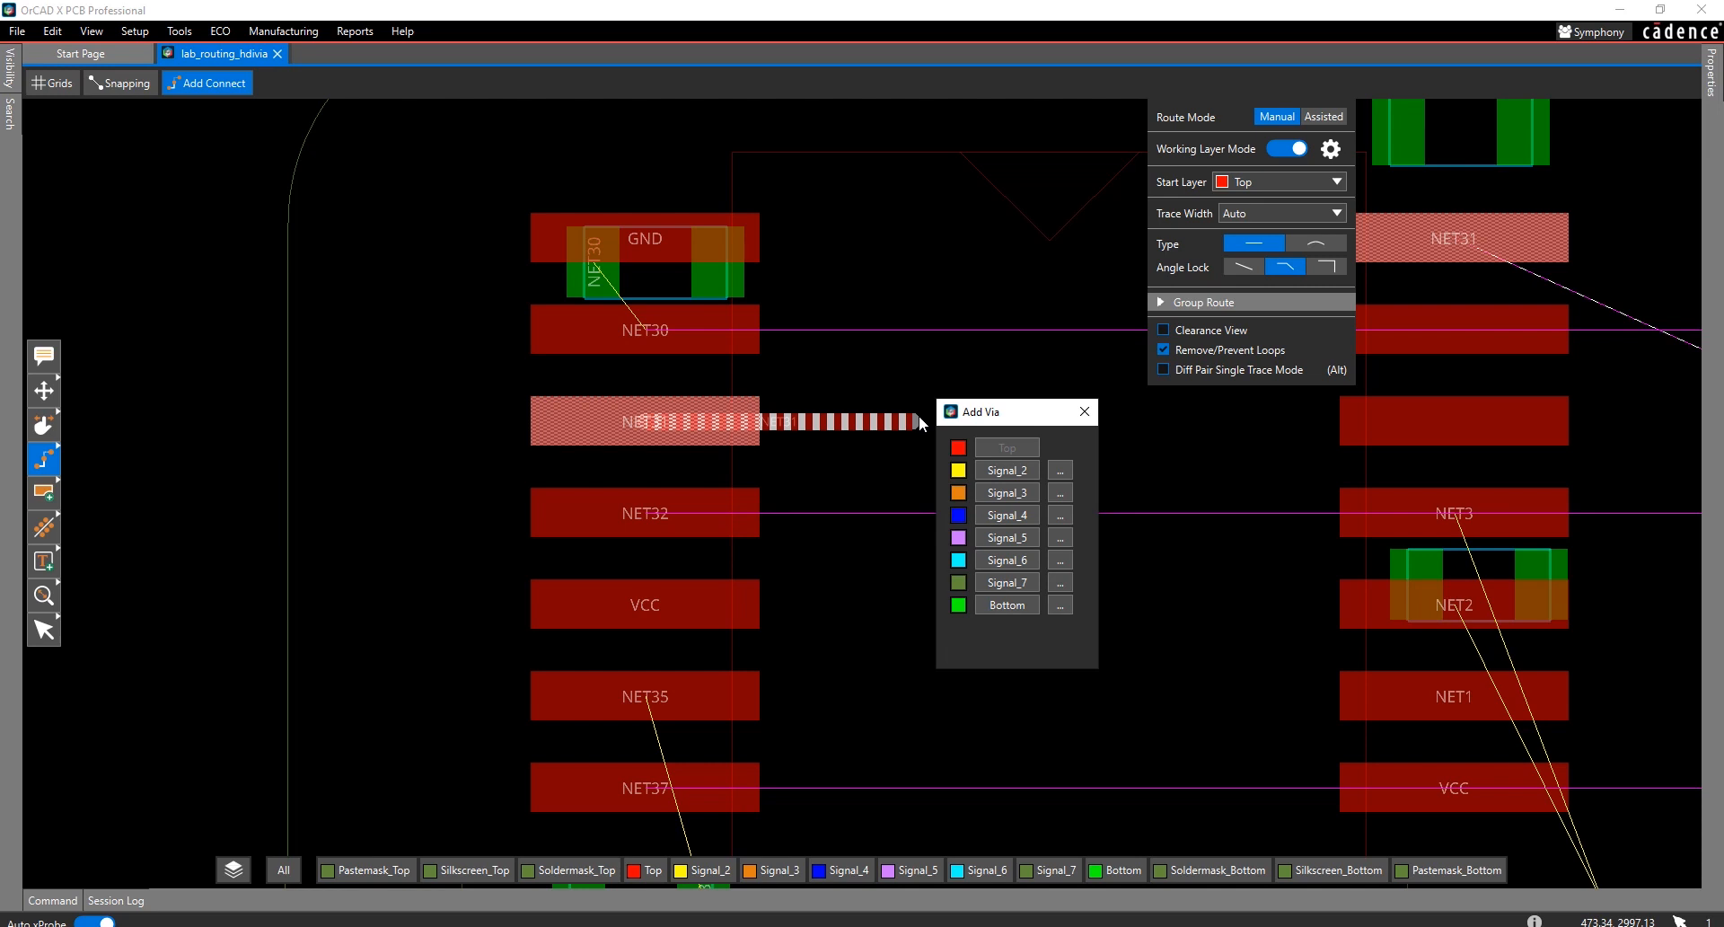
{"action": "left_click", "coordinate": [990, 470]}
{"action": "scroll", "coordinate": [948, 413], "scroll_direction": "up", "scroll_amount": 2}
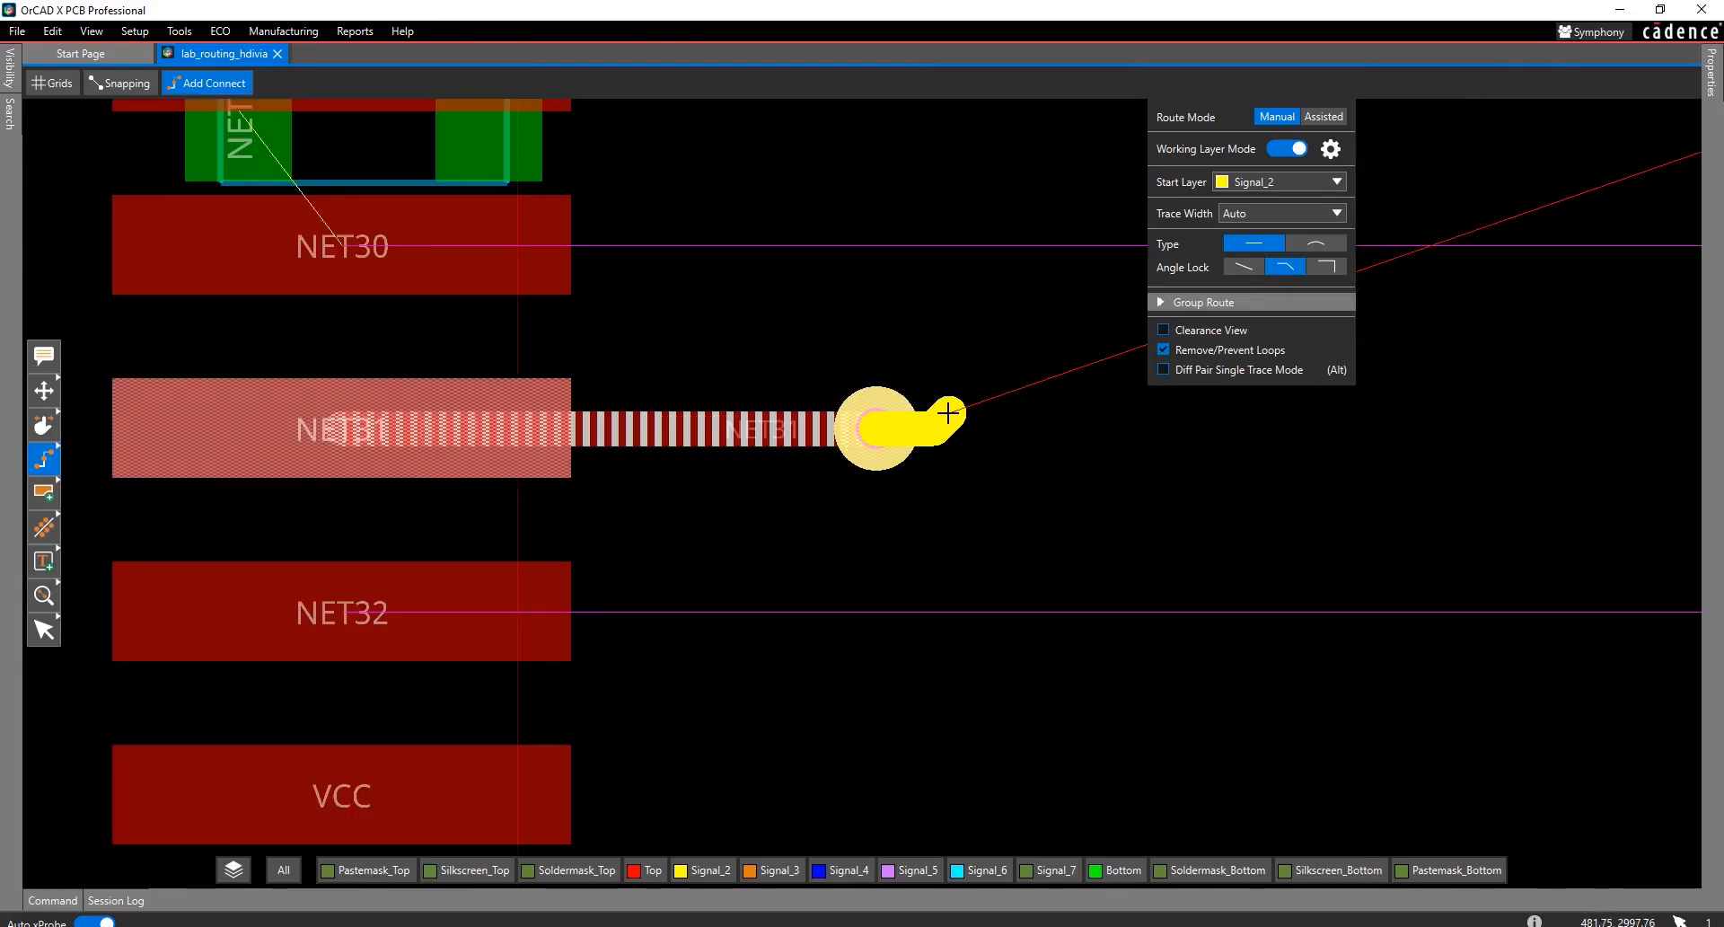
{"action": "scroll", "coordinate": [948, 413], "scroll_direction": "up", "scroll_amount": 3}
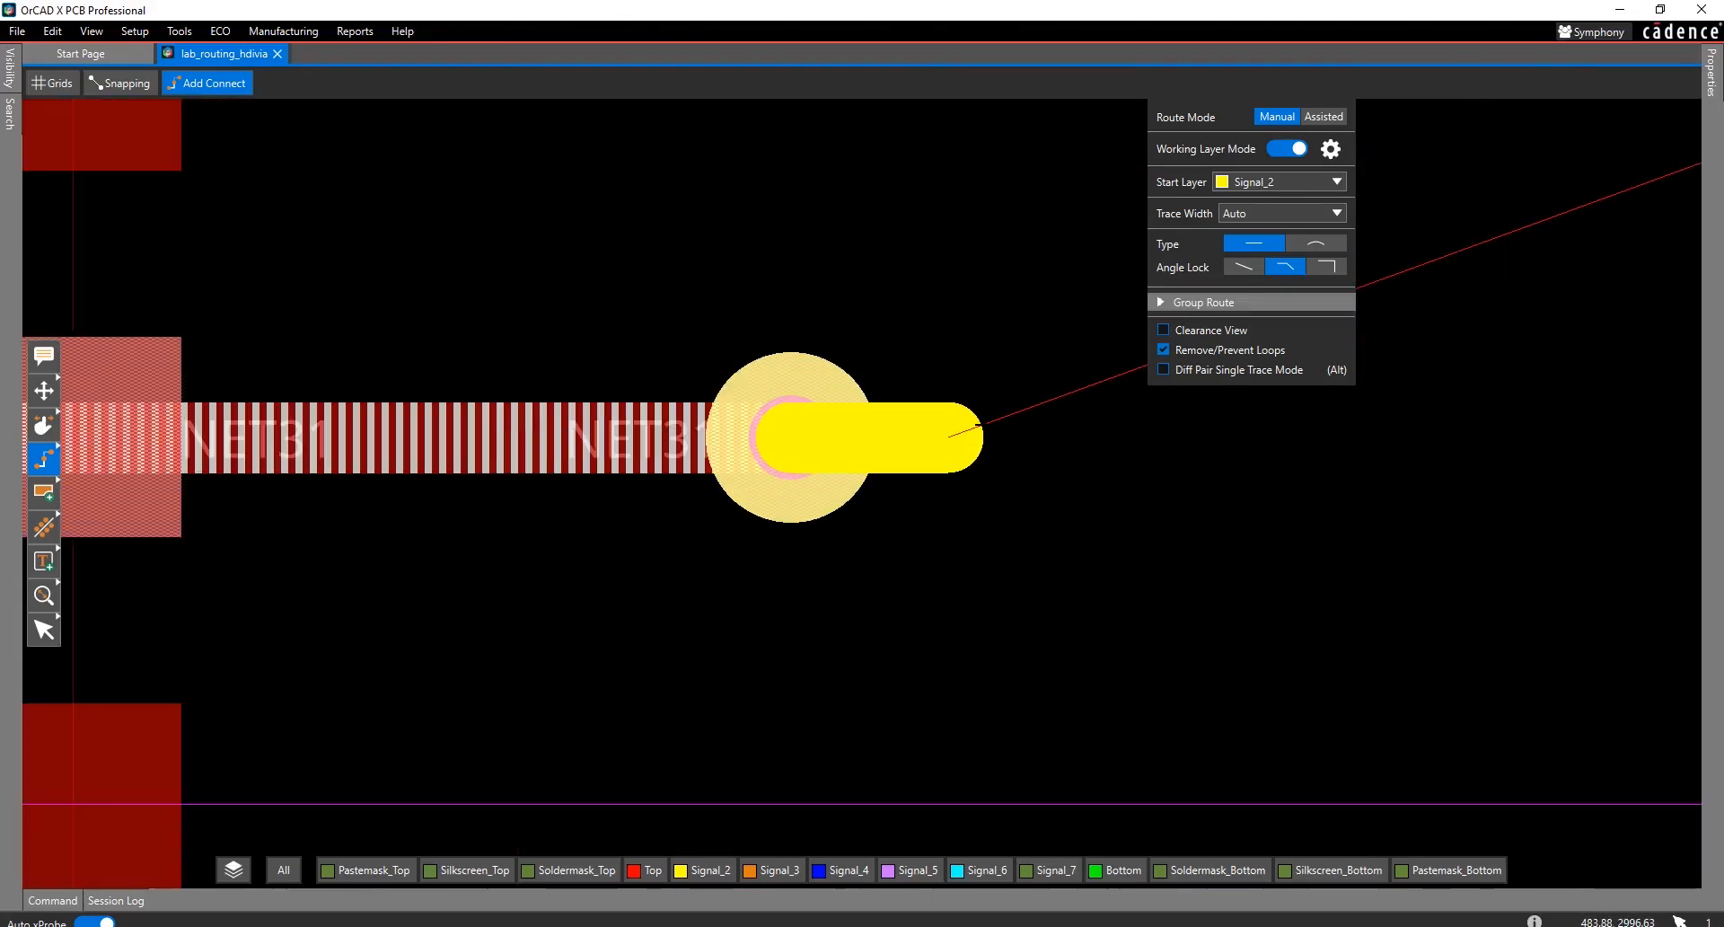
{"action": "double_click", "coordinate": [904, 432]}
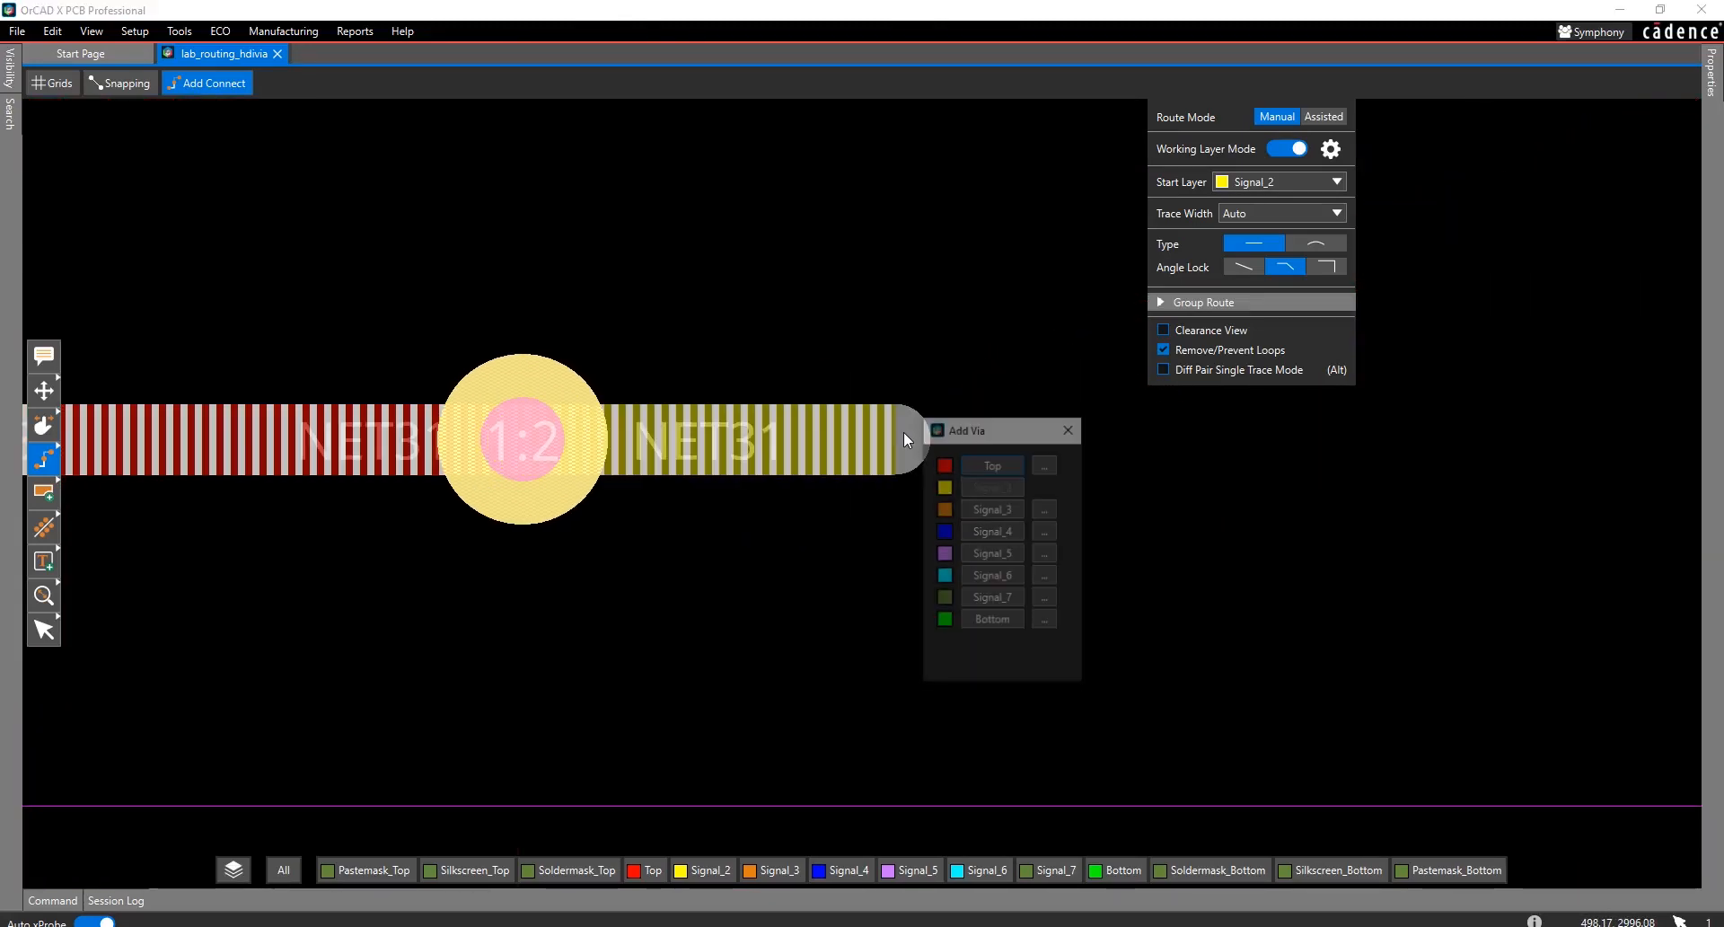
{"action": "left_click", "coordinate": [988, 508]}
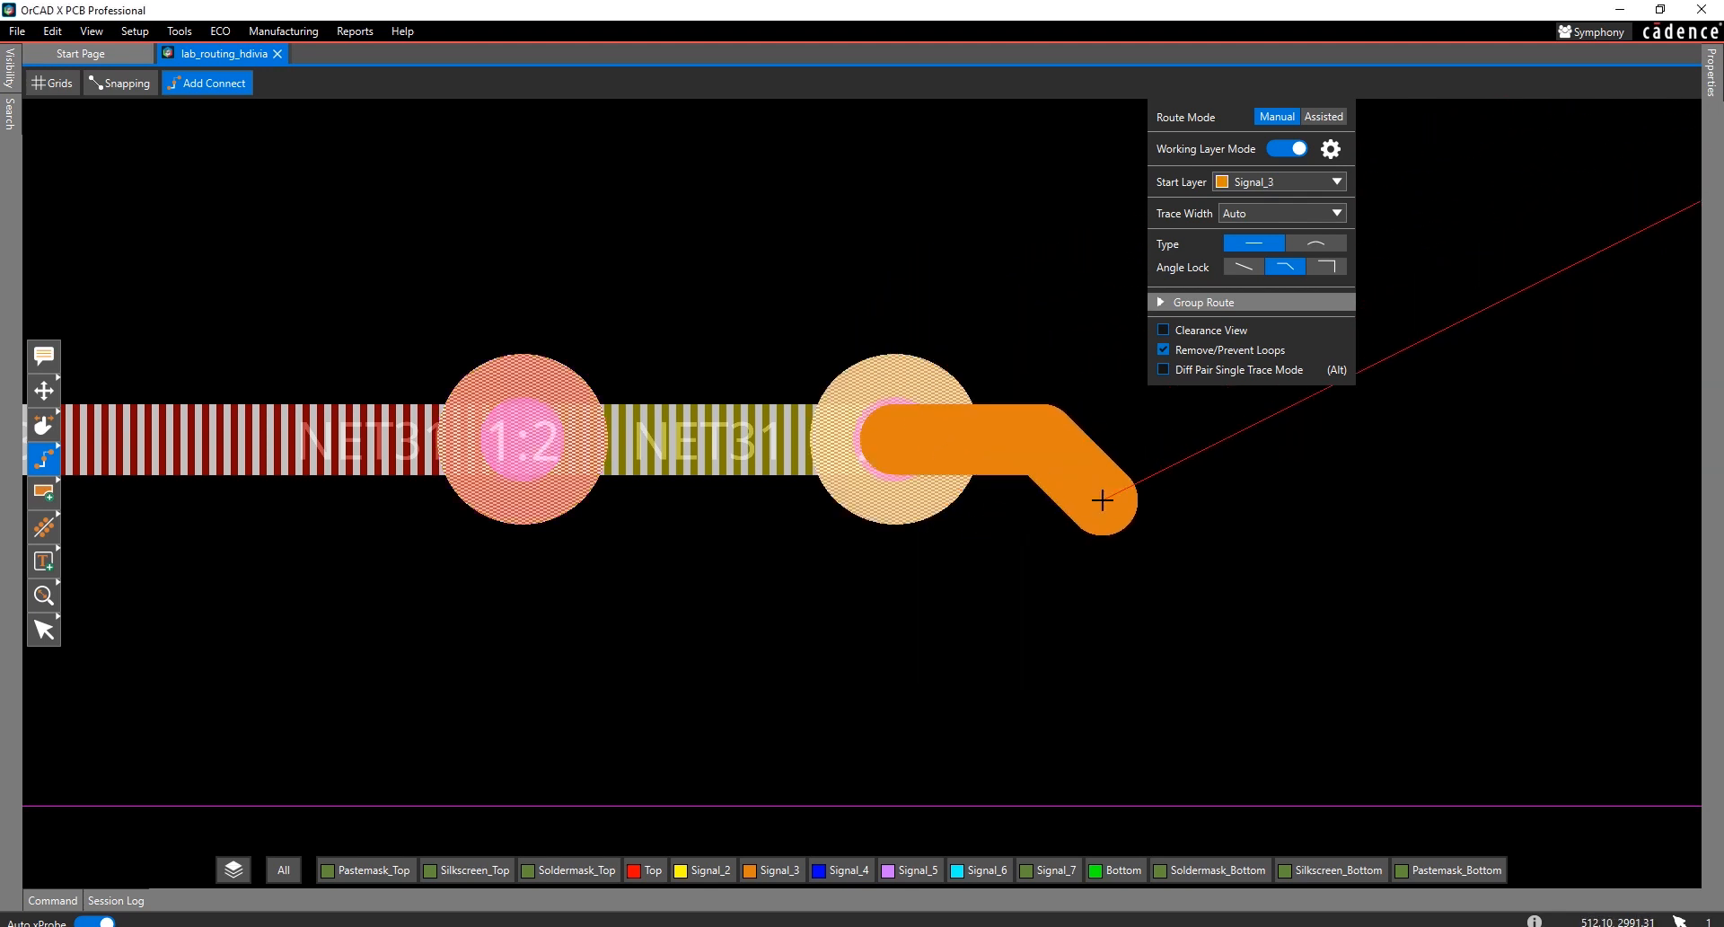
- Take the NET31 trace from Signal_3 to Bottom by placing staggered vias through Signal_6 and Signal_7
{"action": "double_click", "coordinate": [1130, 500]}
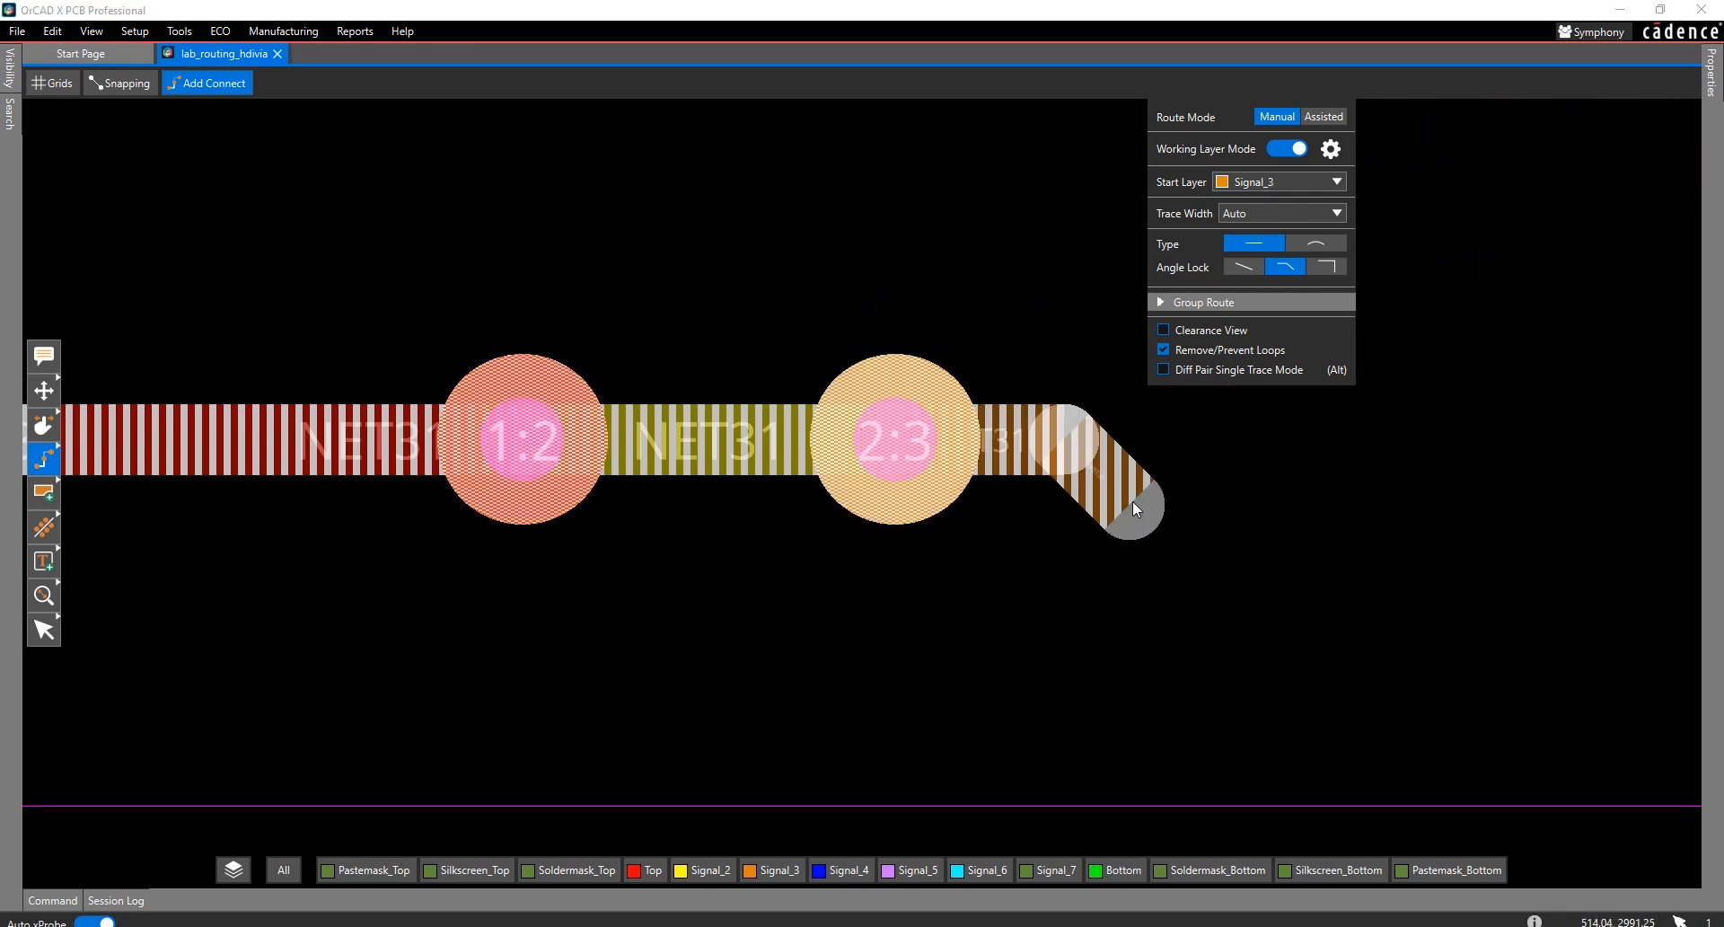
{"action": "left_click", "coordinate": [1206, 687]}
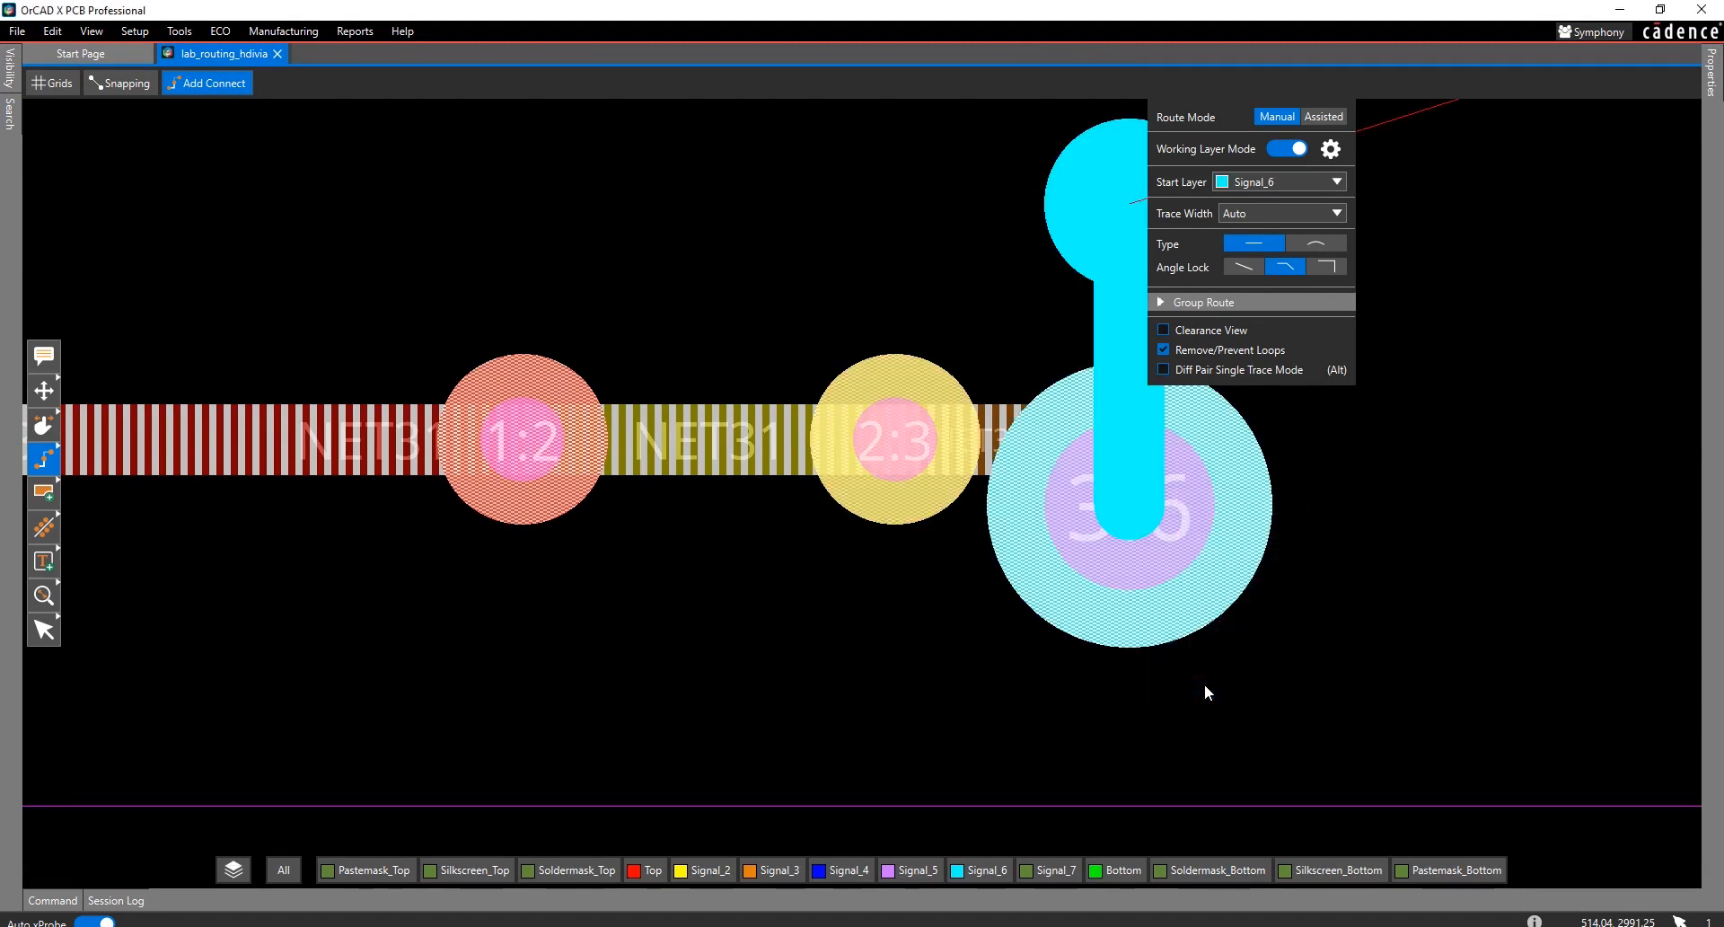
{"action": "left_click", "coordinate": [1430, 504]}
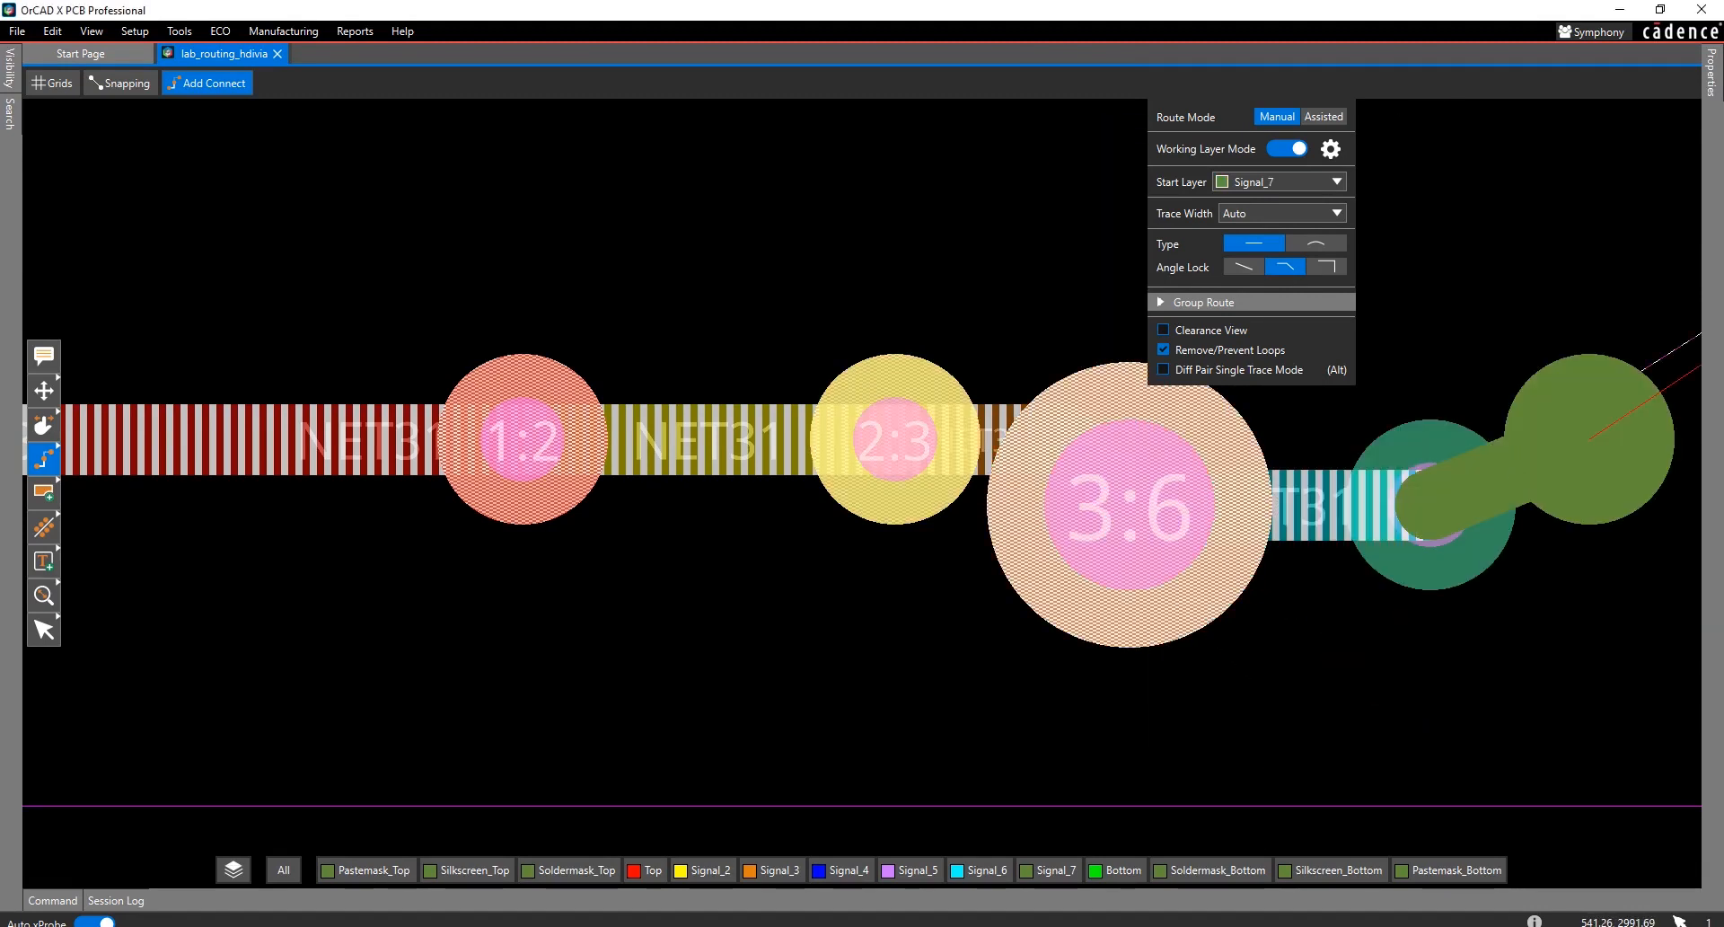
{"action": "mouse_move", "coordinate": [1498, 621]}
{"action": "middle_mouse_down"}
{"action": "mouse_move", "coordinate": [1320, 581]}
{"action": "mouse_move", "coordinate": [1088, 603]}
{"action": "middle_mouse_up"}
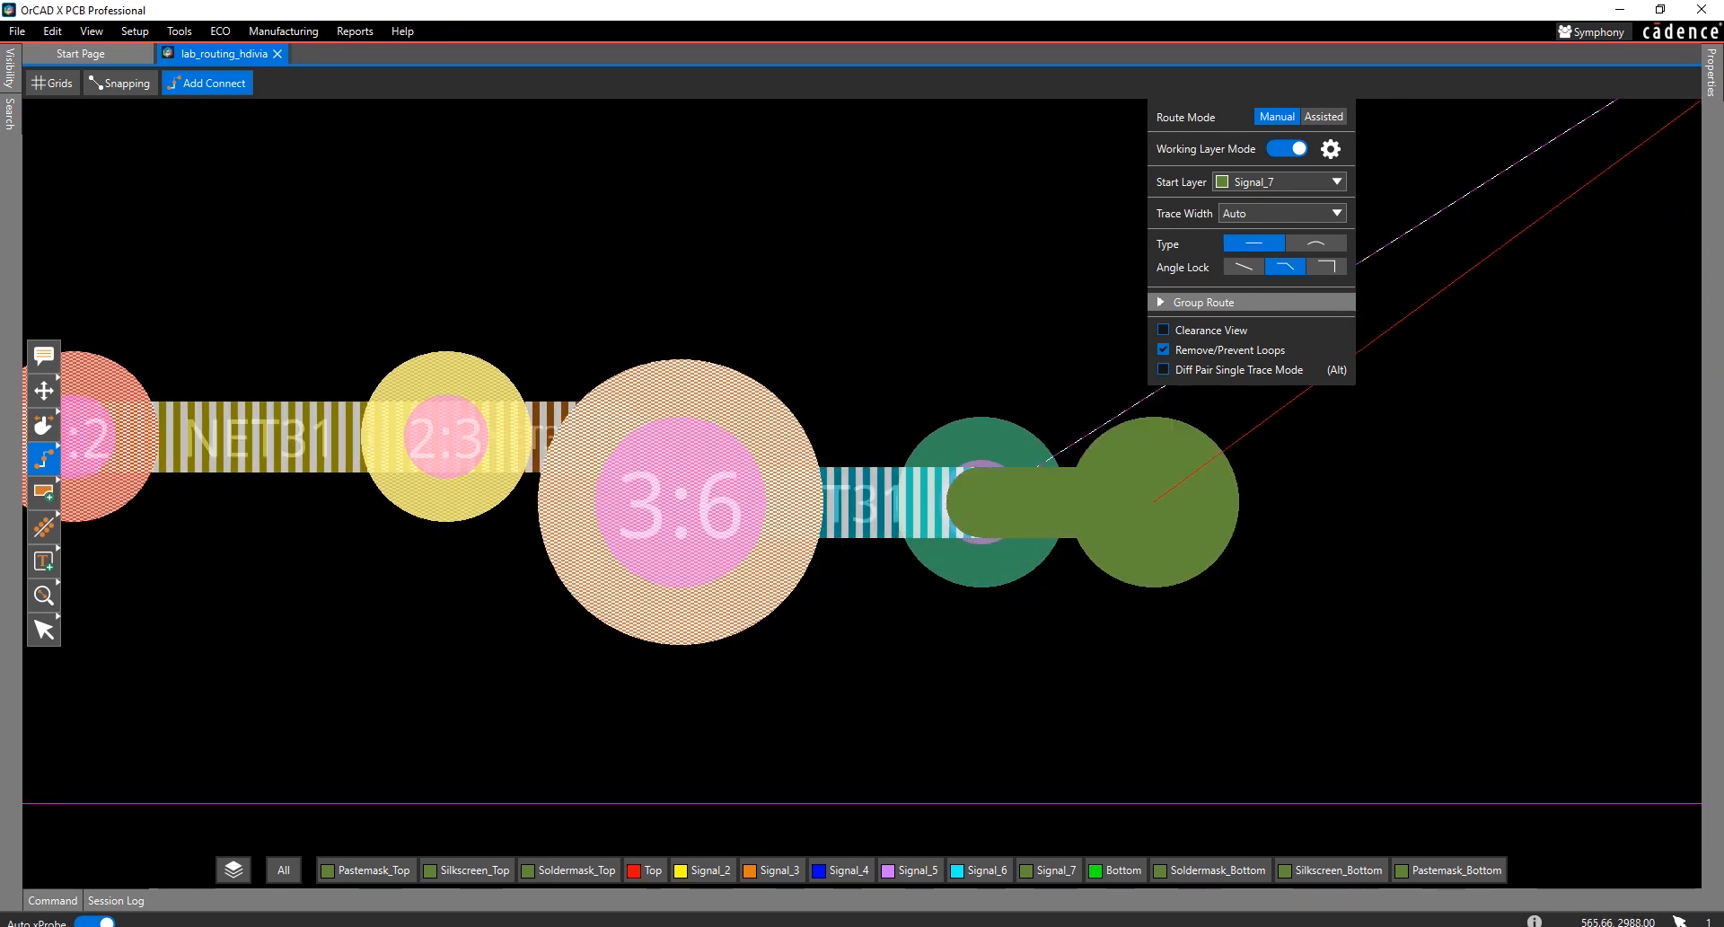
{"action": "double_click", "coordinate": [1154, 500]}
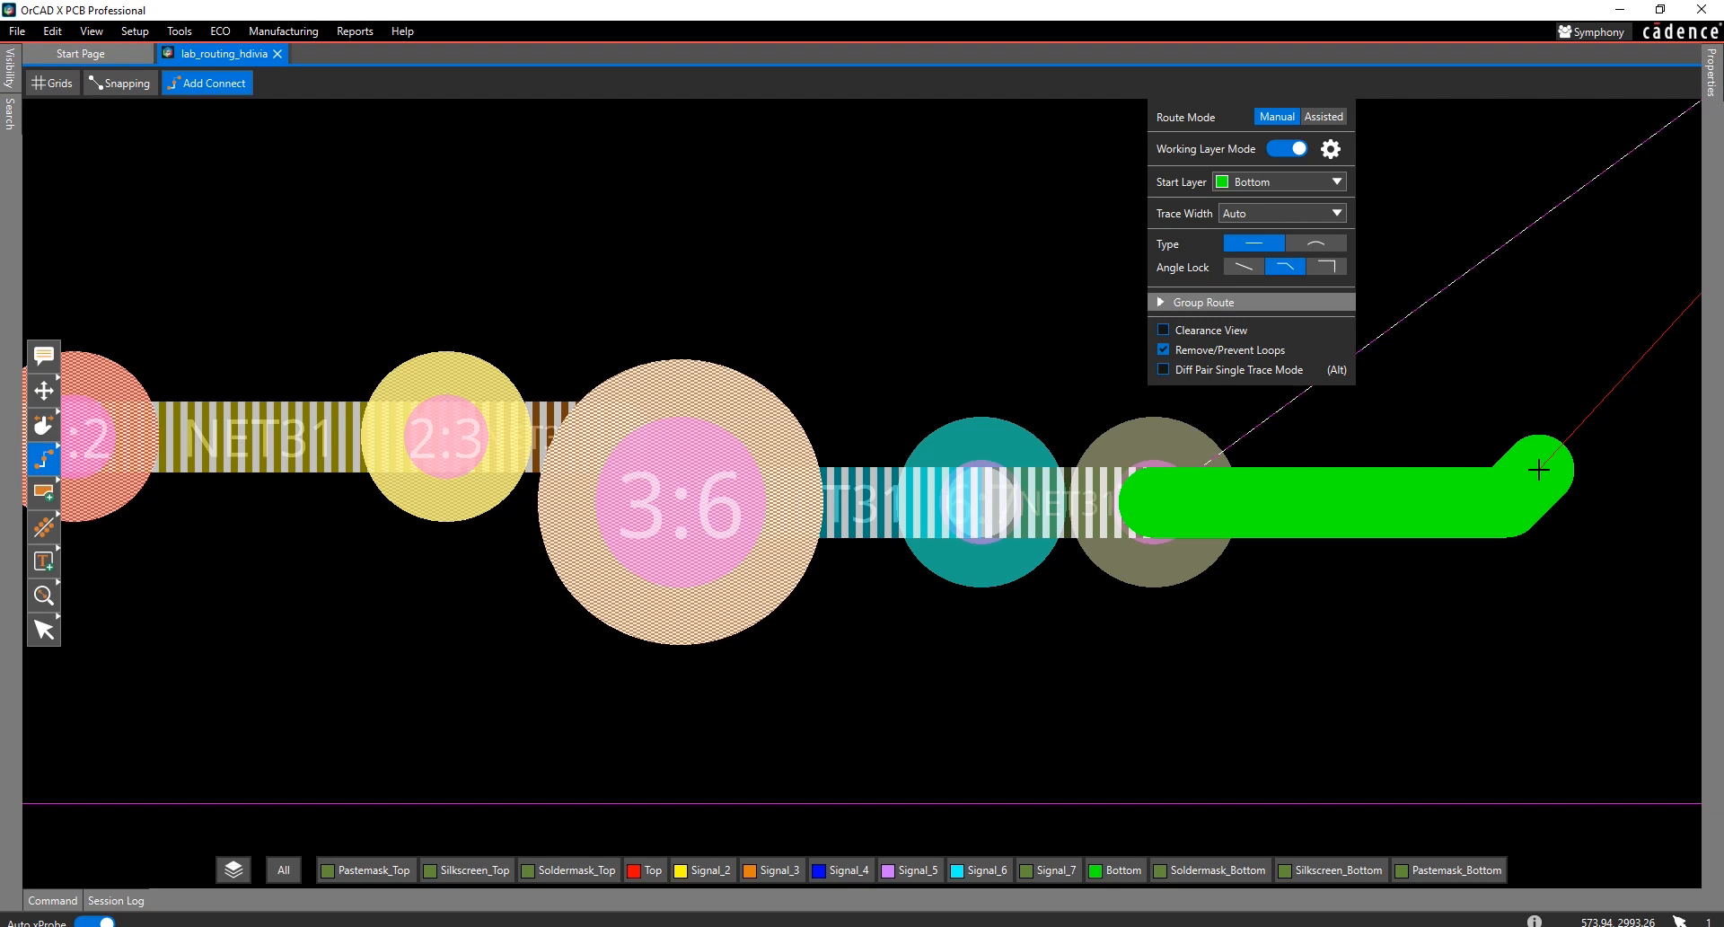
- Undo the NET31 vias and trace segments back to the Top layer trace
{"action": "key", "text": "ctrl+z"}
{"action": "key", "text": "ctrl+z"}
{"action": "key", "text": "ctrl+z"}
{"action": "key", "text": "ctrl+z"}
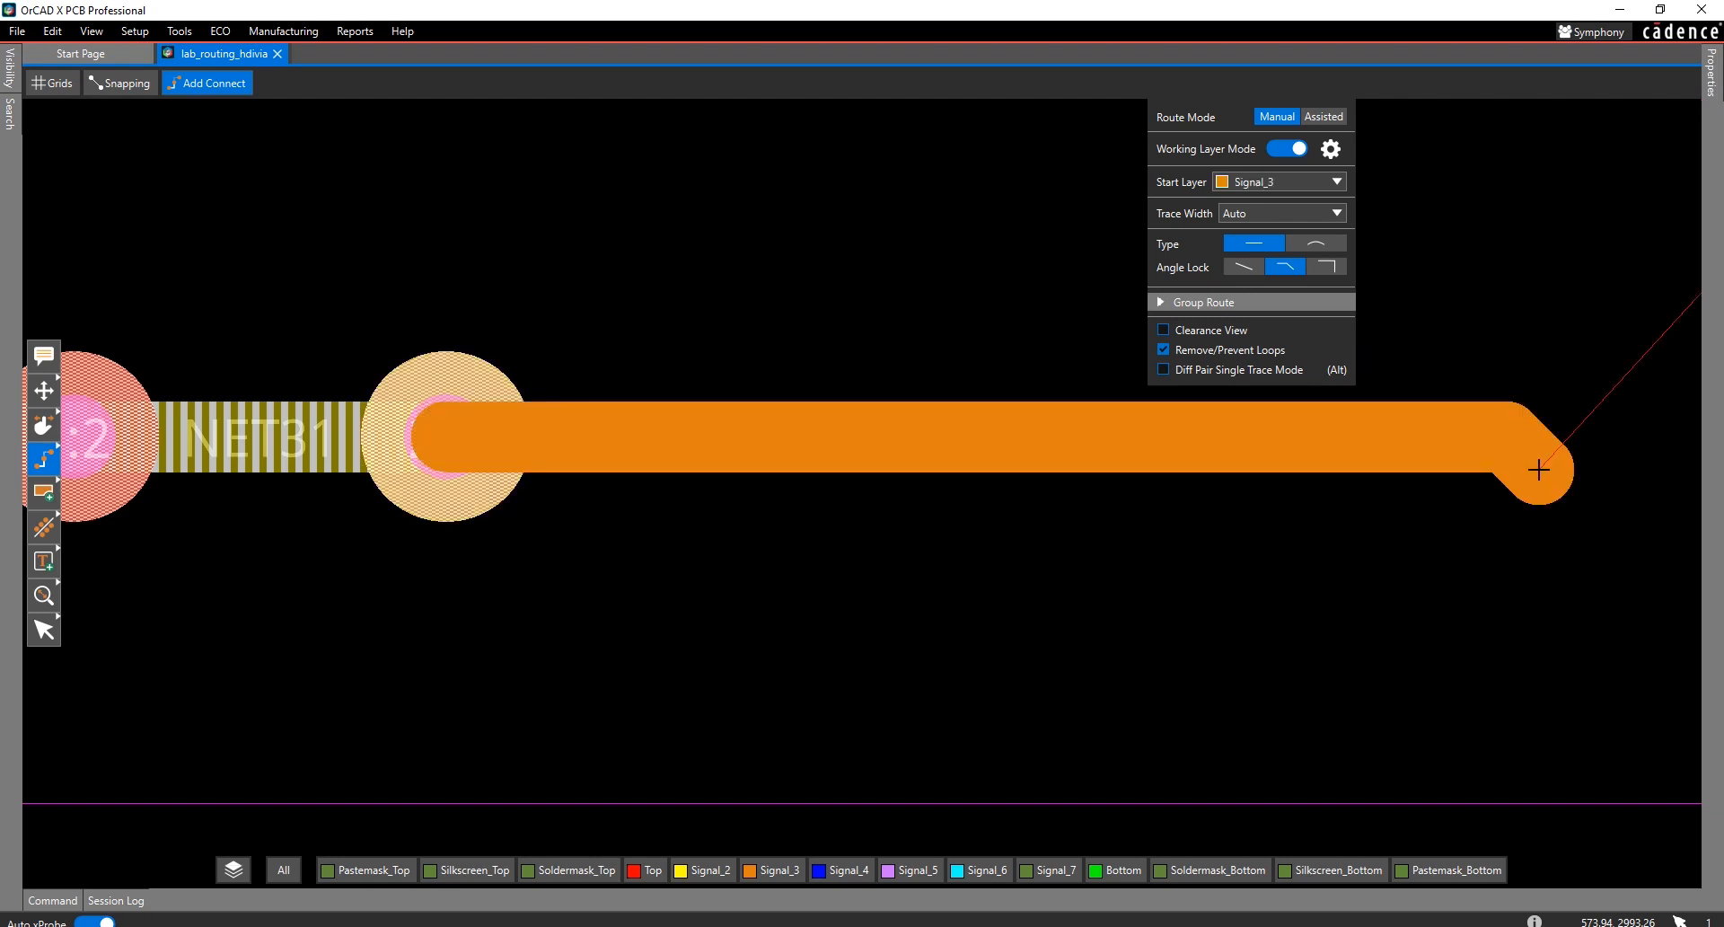
{"action": "key", "text": "ctrl+z"}
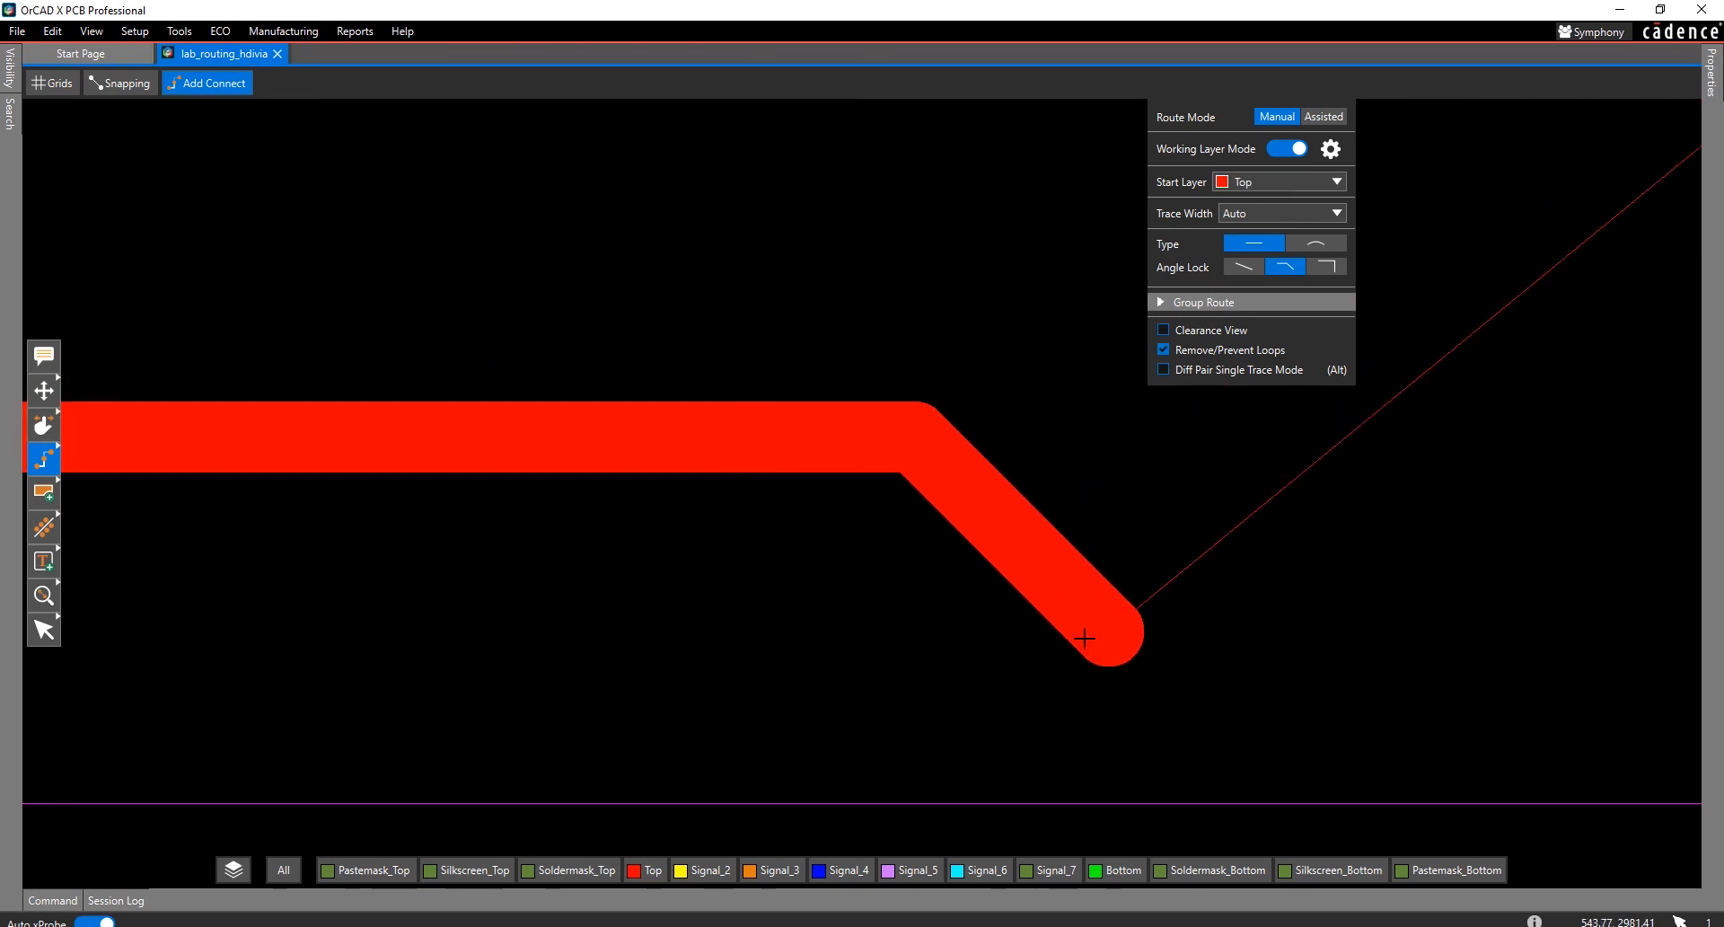
- Try a Top-to-Bottom transition on NET31, placing staggered vias in line down to Signal_6, and undo it
{"action": "double_click", "coordinate": [432, 440]}
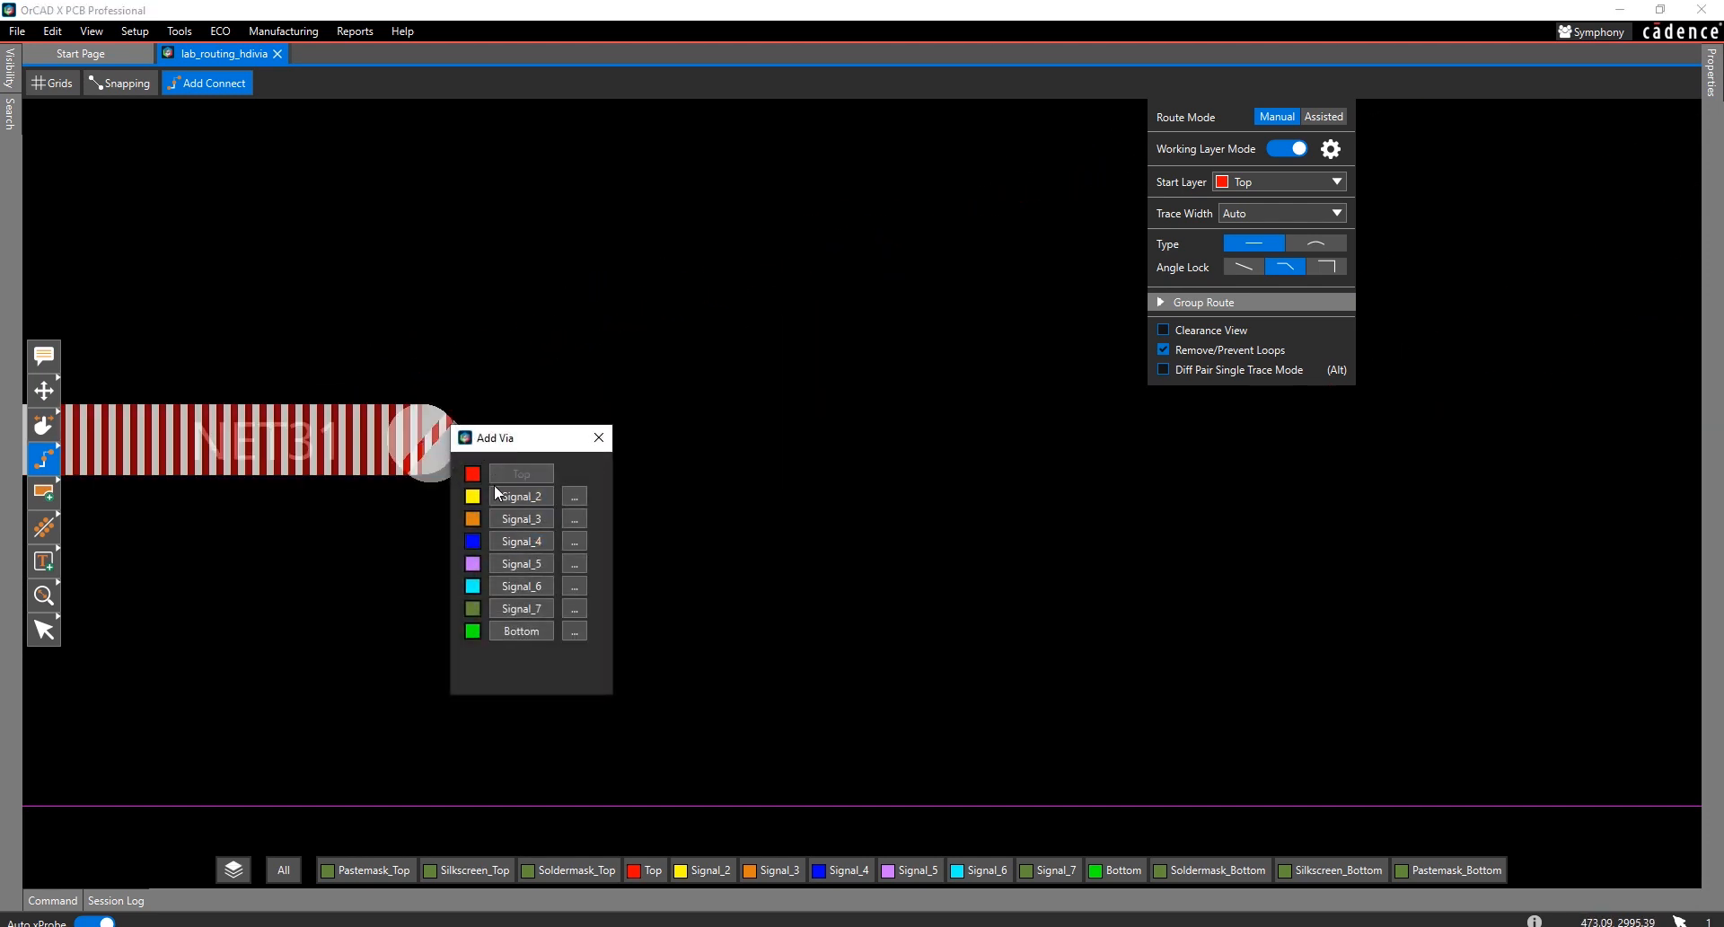
{"action": "left_click", "coordinate": [524, 628]}
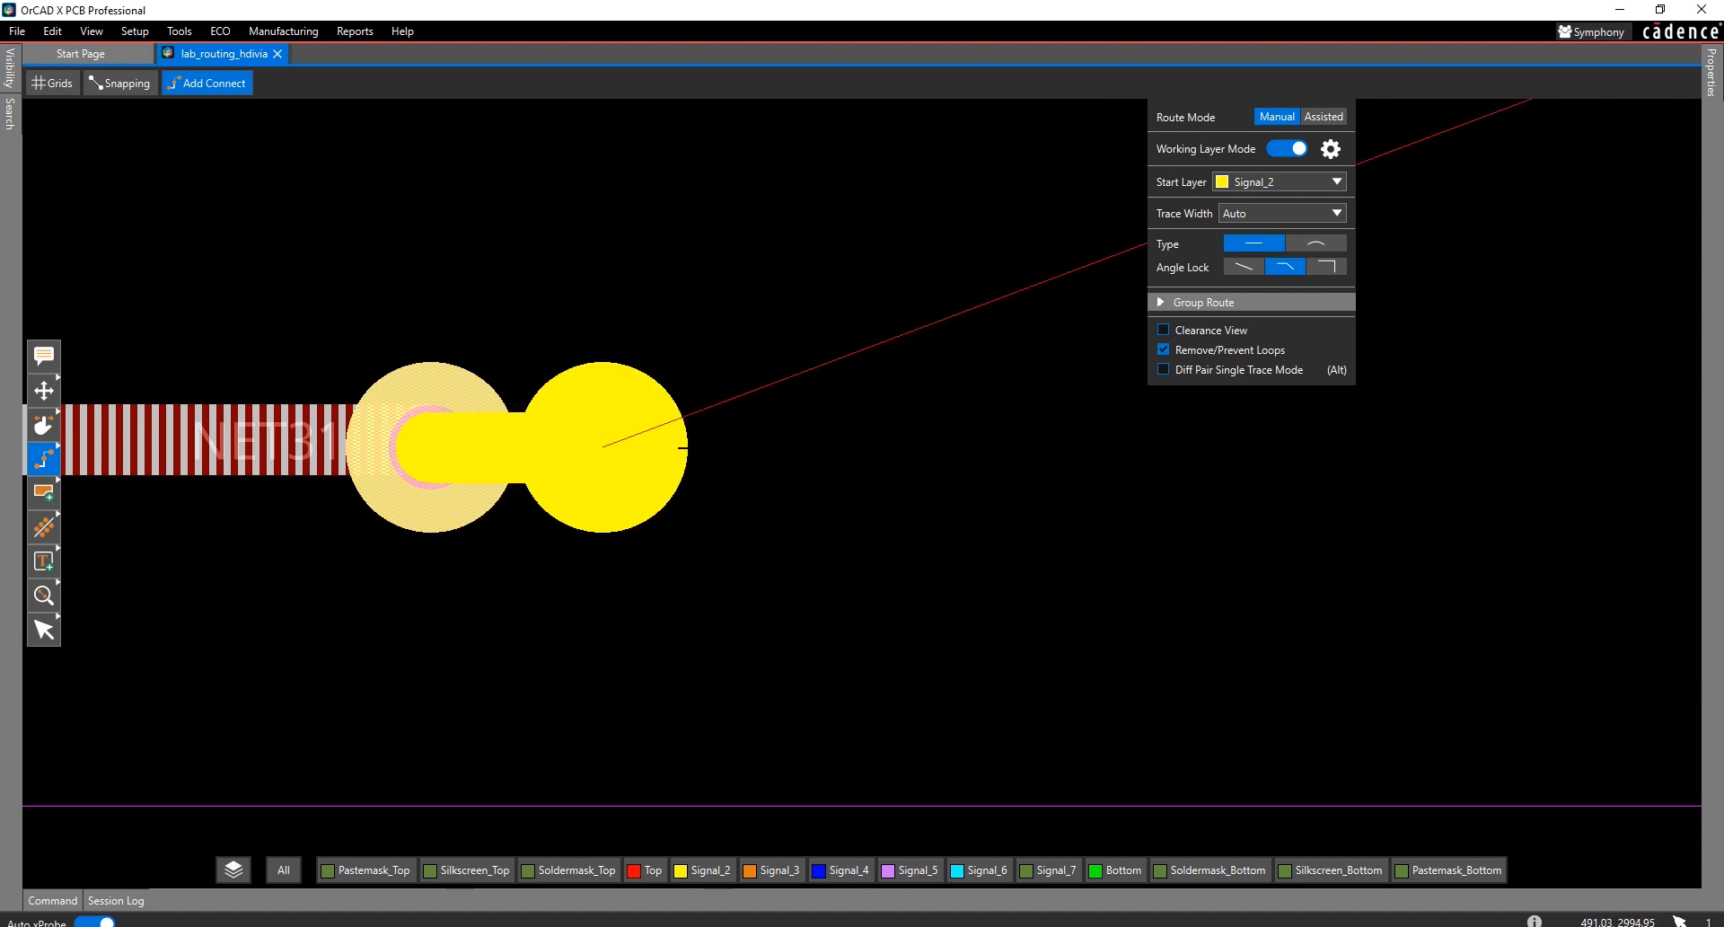
{"action": "double_click", "coordinate": [688, 447]}
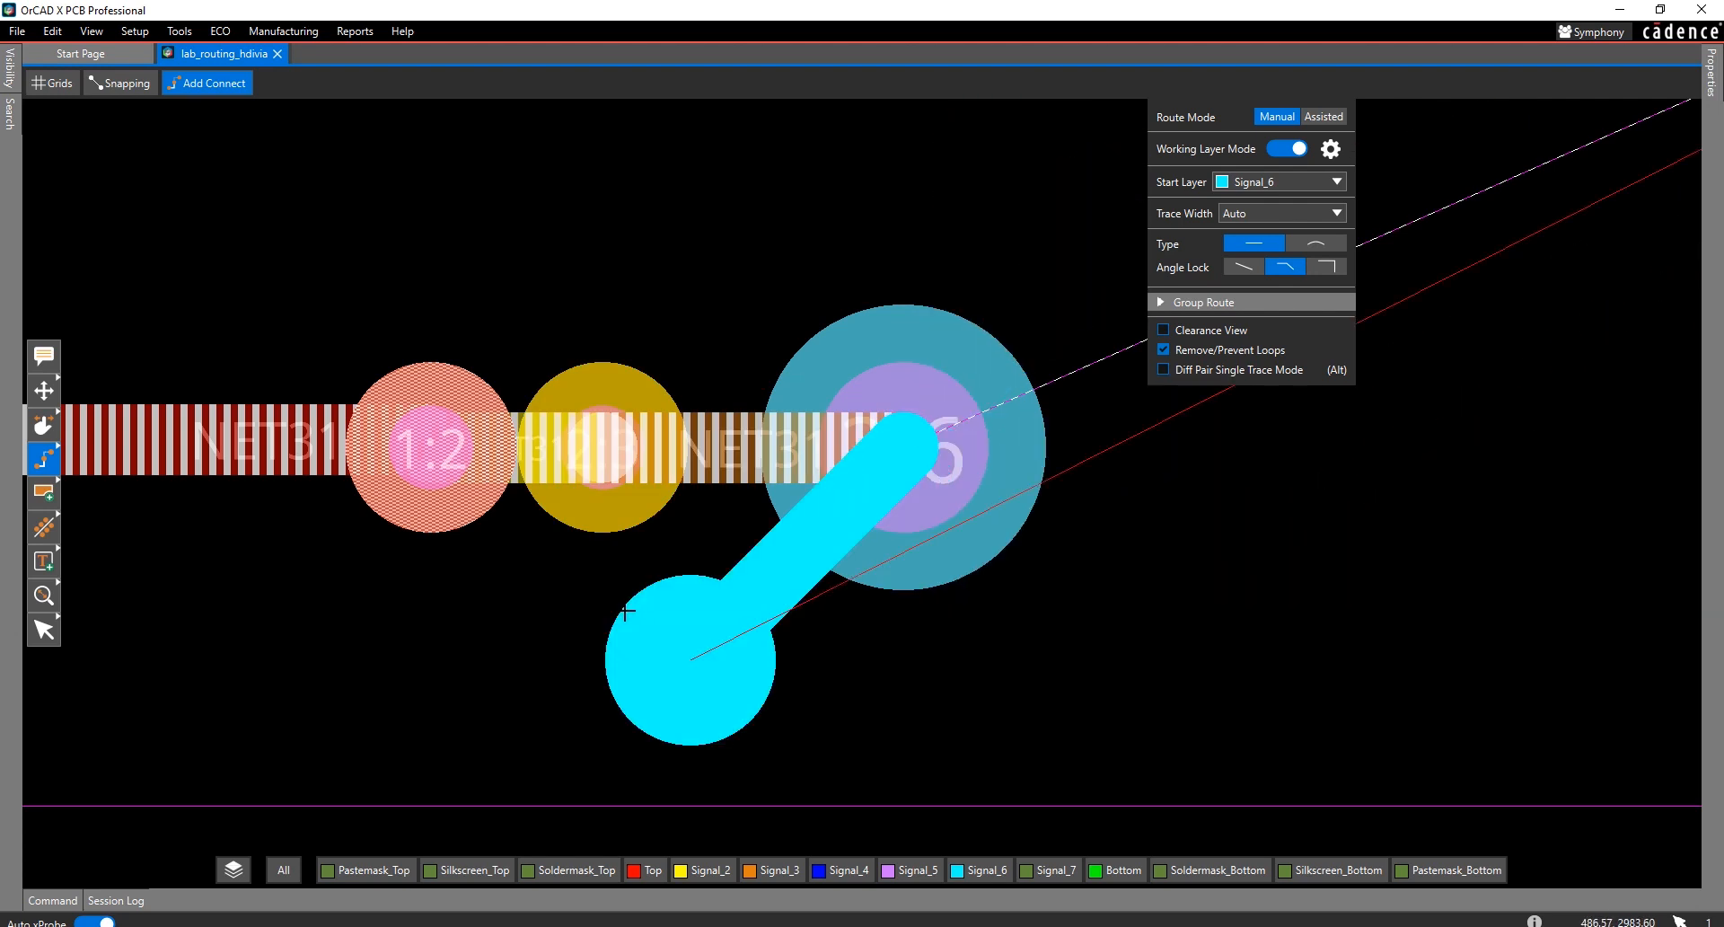
{"action": "key", "text": "ctrl+z"}
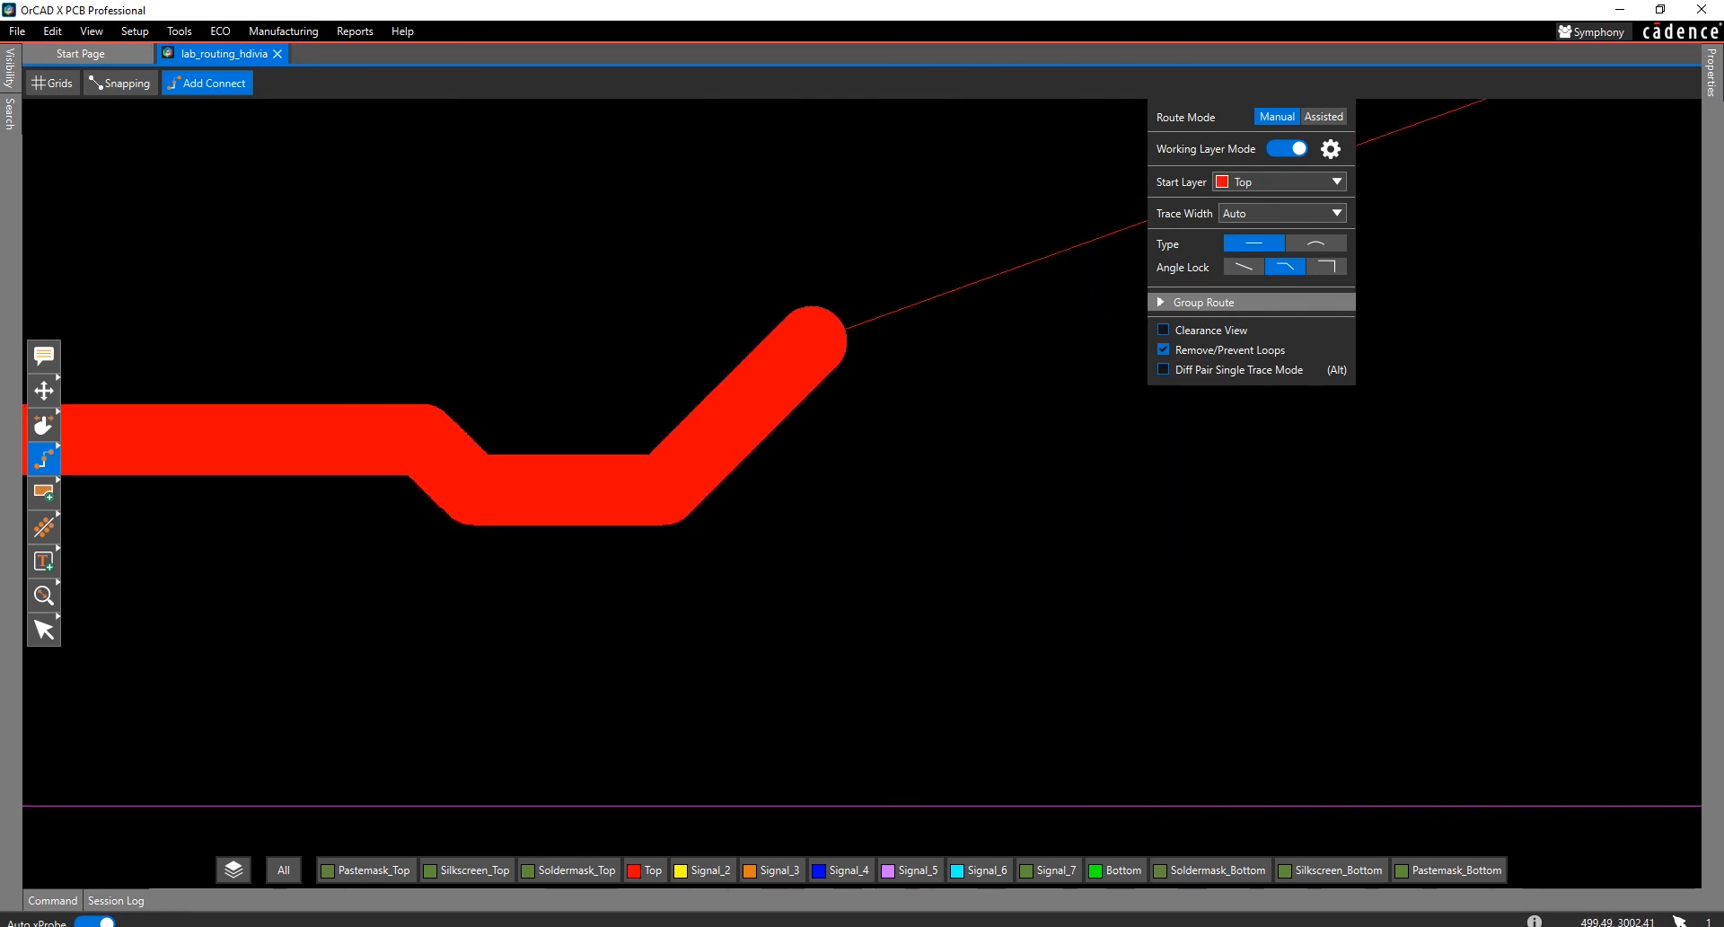
- Route NET31 from Top to Bottom with staggered vias at Signal_2, Signal_3, Signal_6 and Signal_7, finishing with a diagonal Bottom trace
{"action": "double_click", "coordinate": [503, 429]}
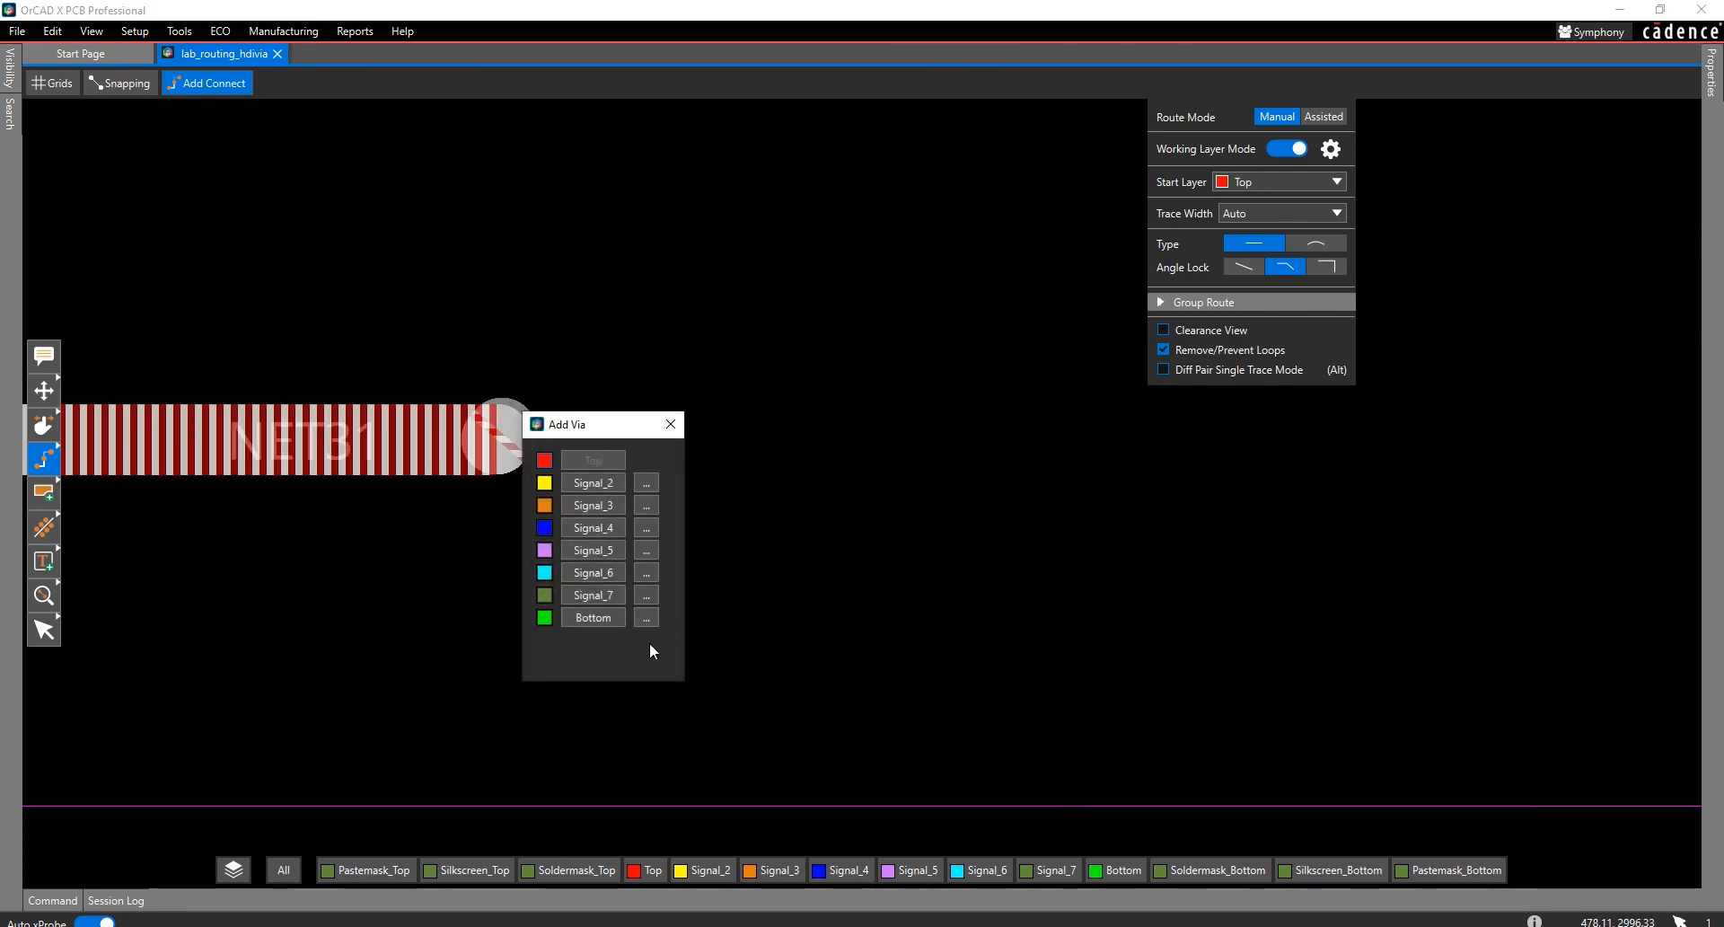
{"action": "left_click", "coordinate": [592, 483]}
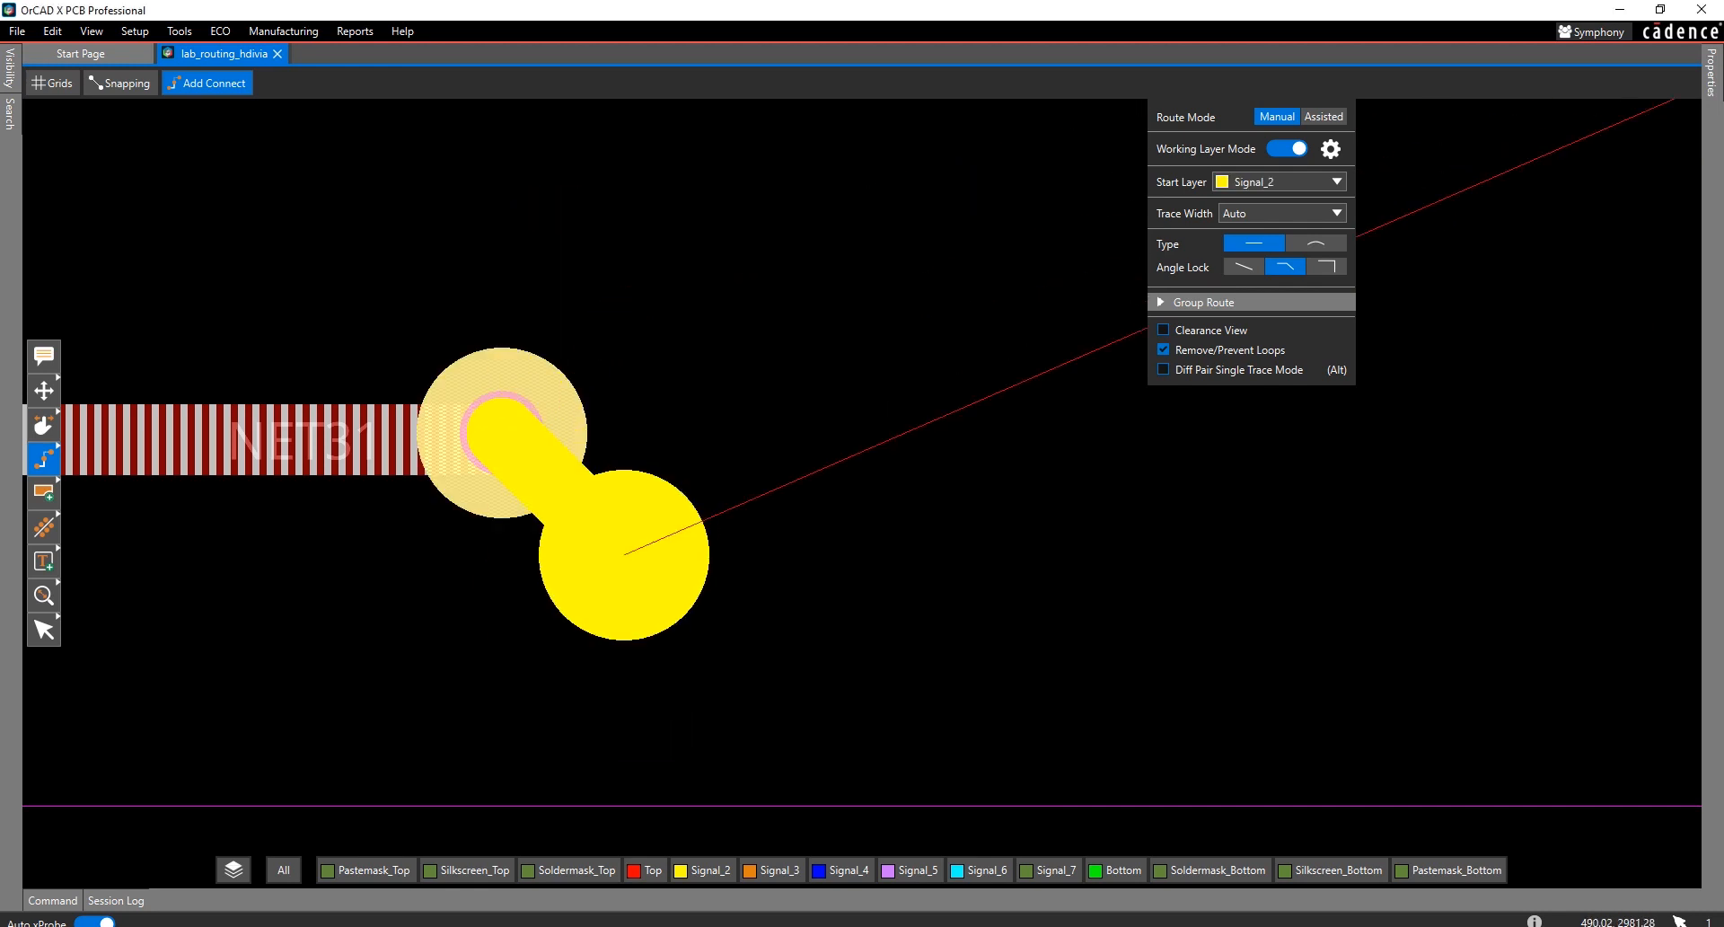
{"action": "double_click", "coordinate": [716, 403]}
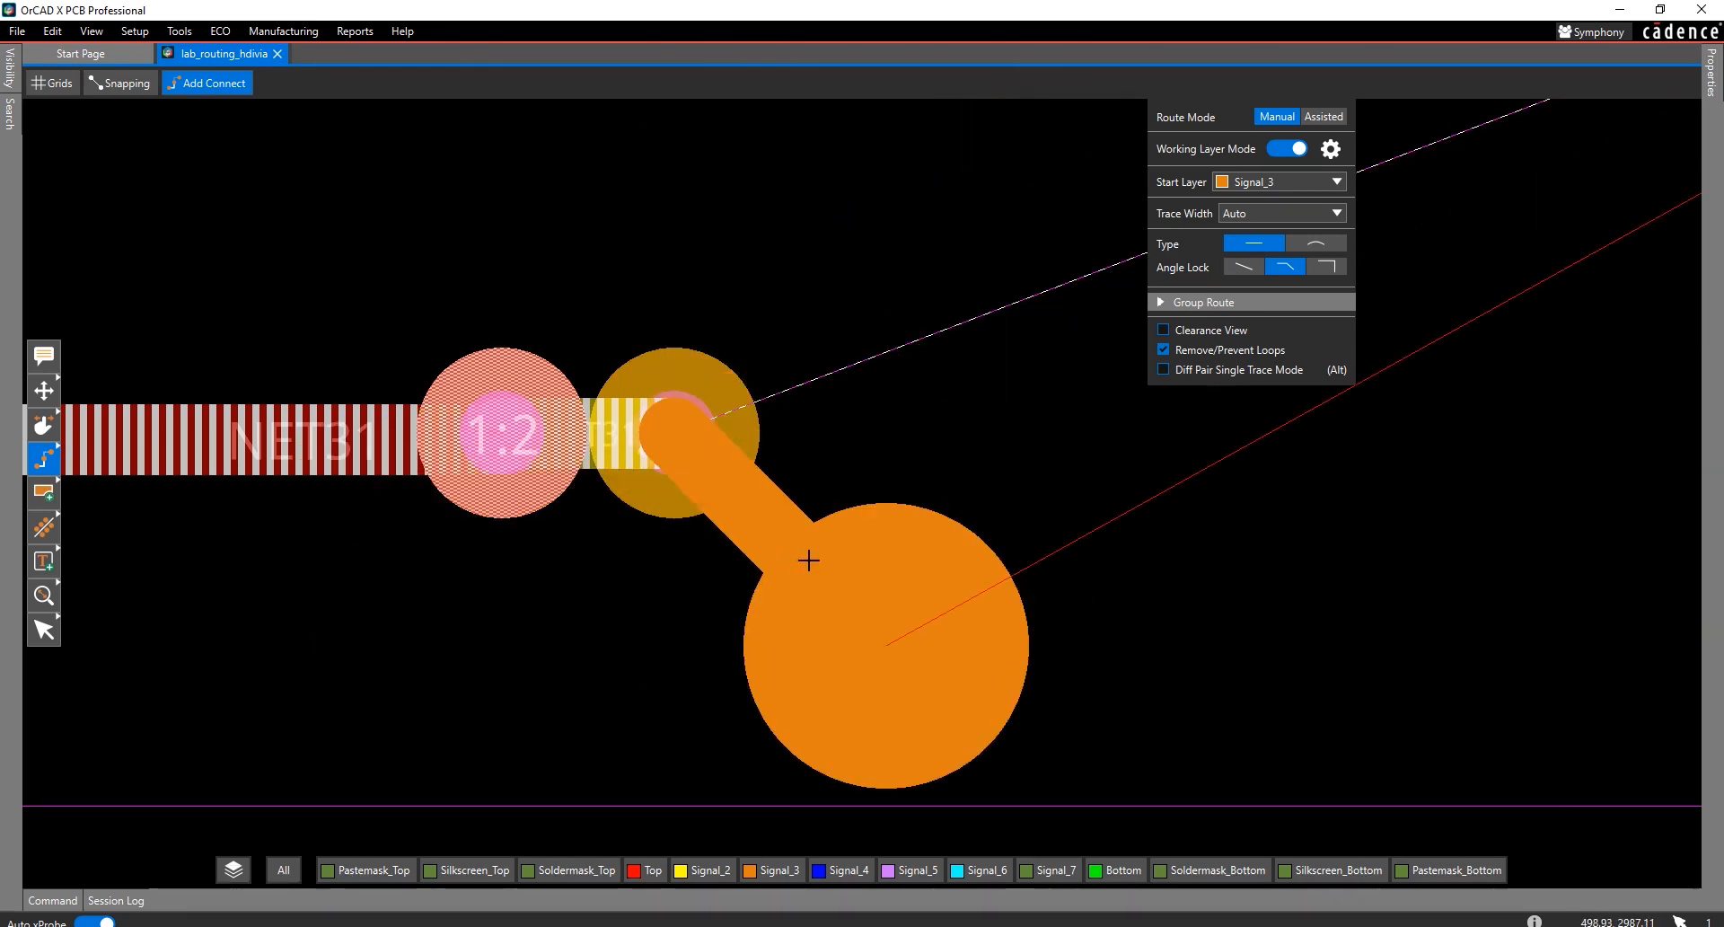
{"action": "double_click", "coordinate": [887, 646]}
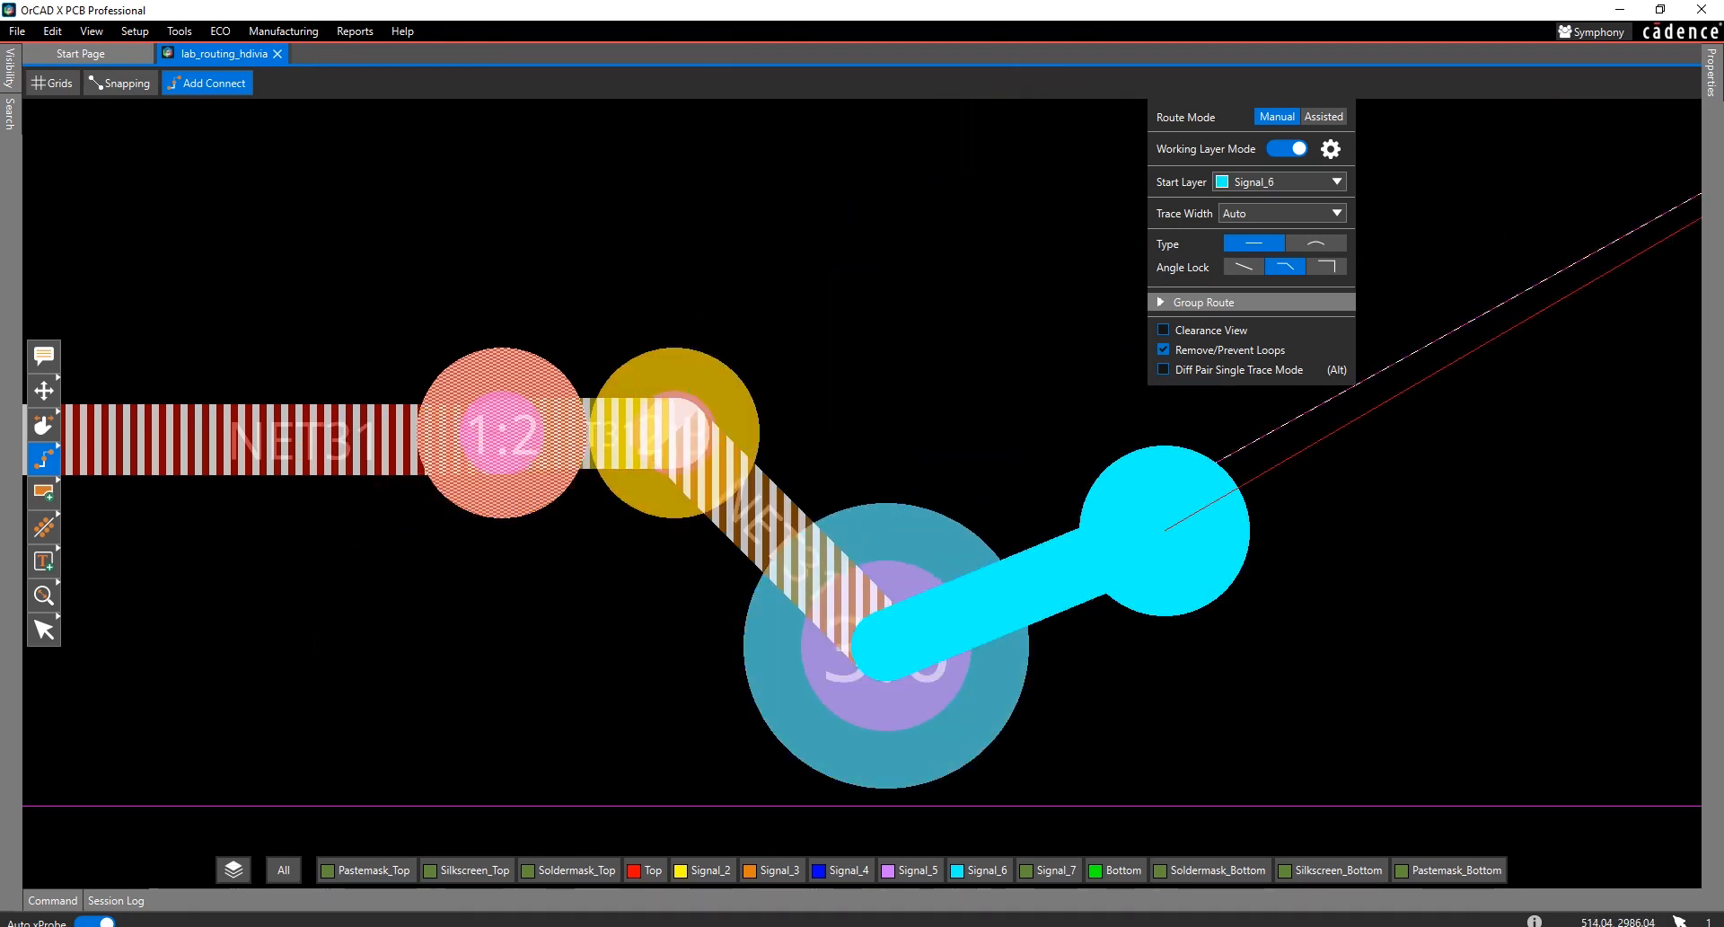
{"action": "double_click", "coordinate": [1167, 532]}
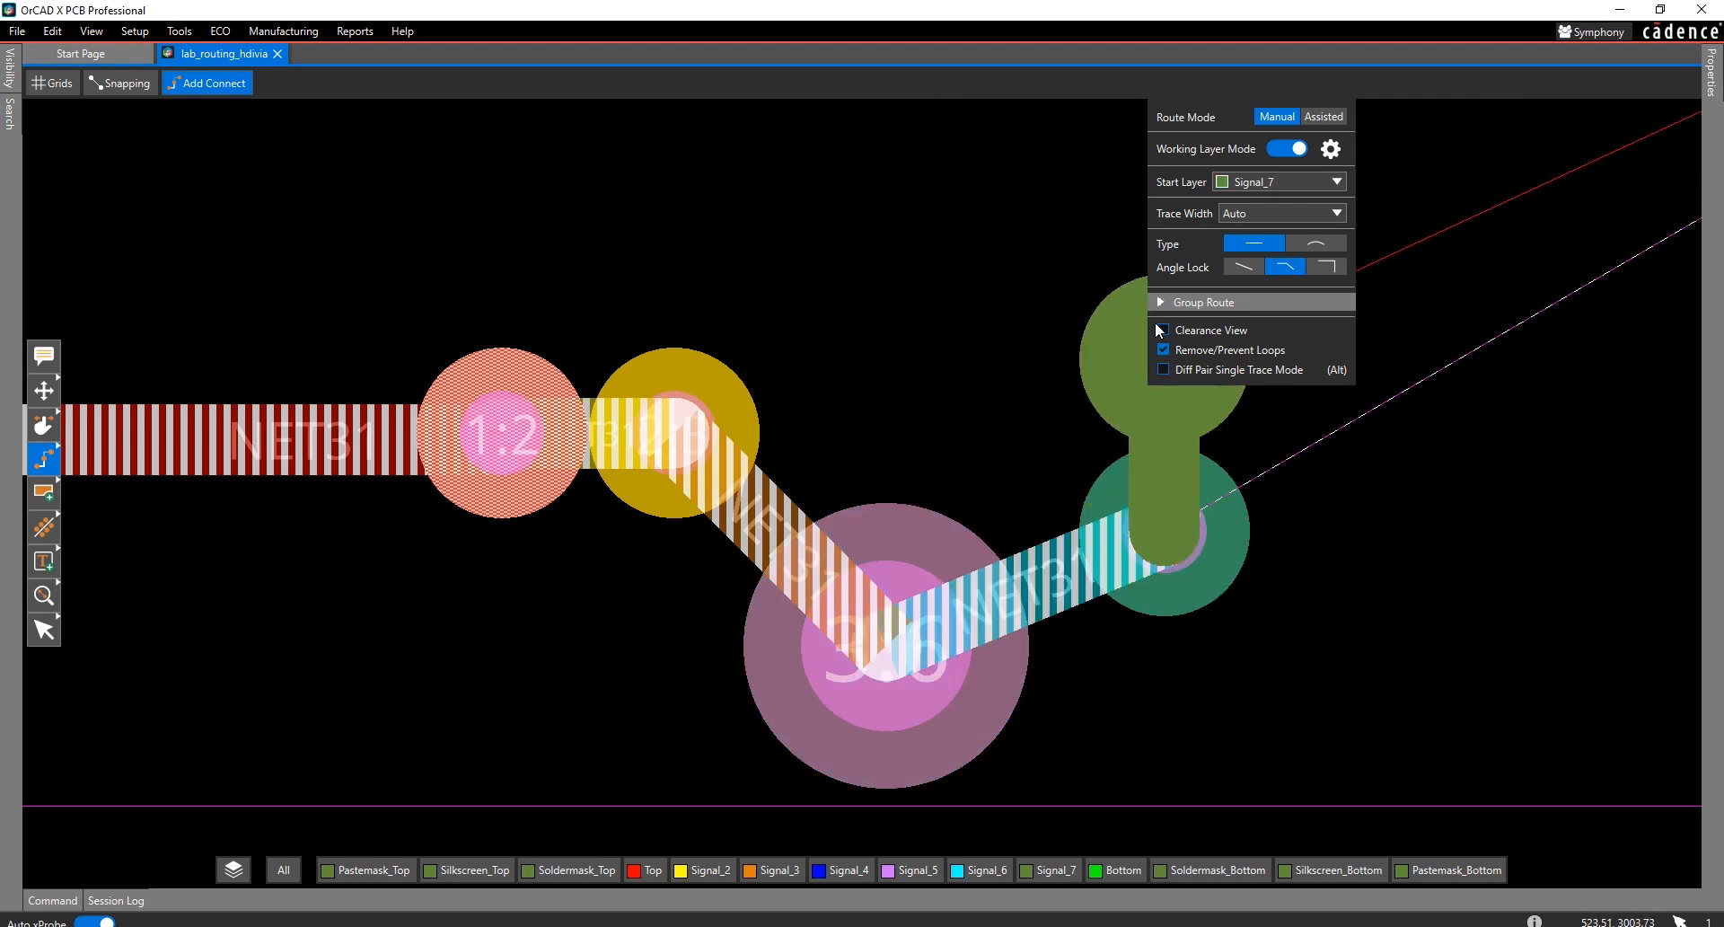
{"action": "double_click", "coordinate": [1337, 530]}
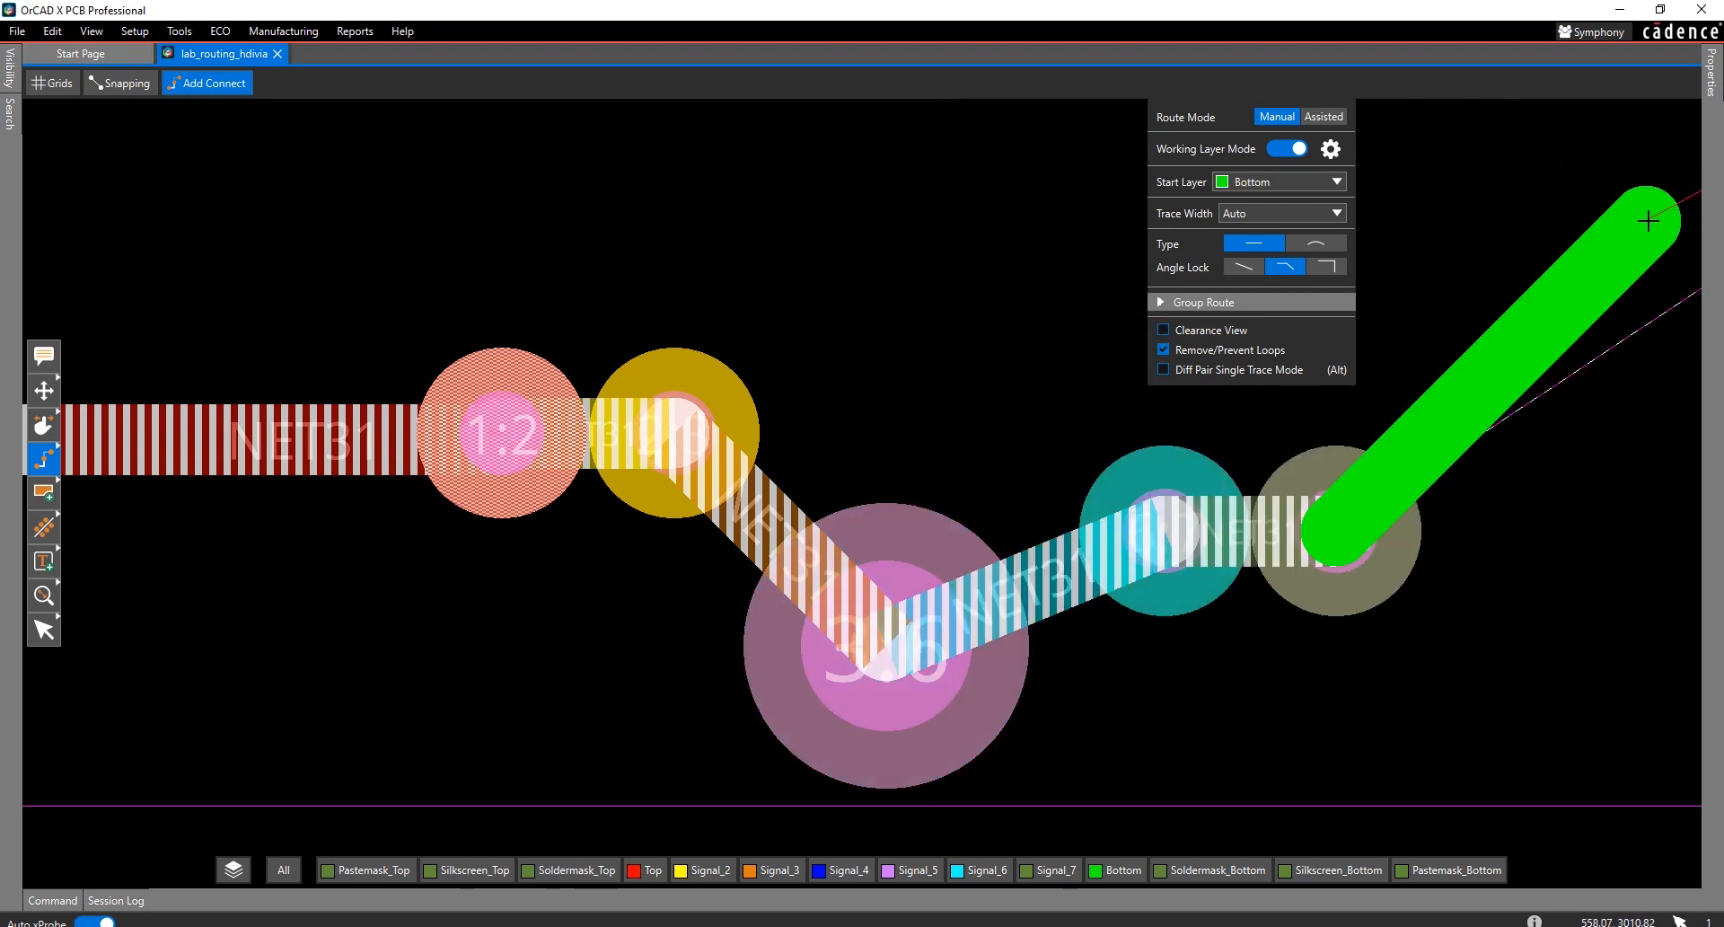
{"action": "left_click", "coordinate": [1648, 220]}
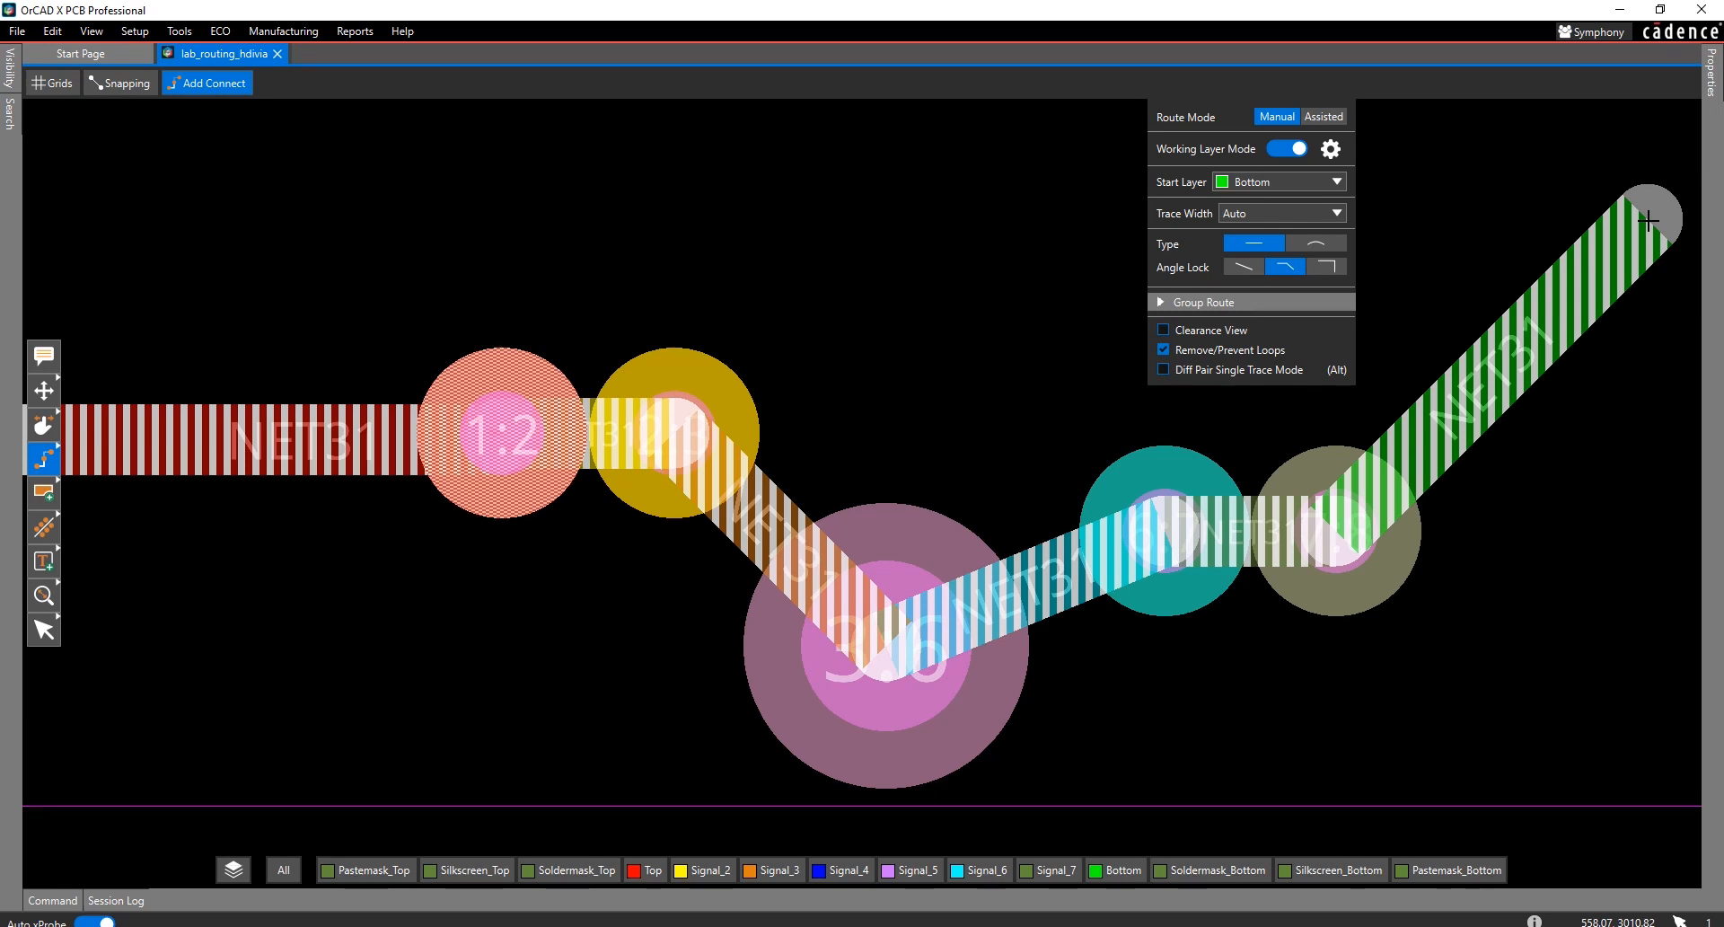
- Open Constraint Manager and examine the via list of the stacked-uvias-only physical constraint set, leaving it unchanged
{"action": "left_click", "coordinate": [176, 31]}
{"action": "left_click", "coordinate": [171, 52]}
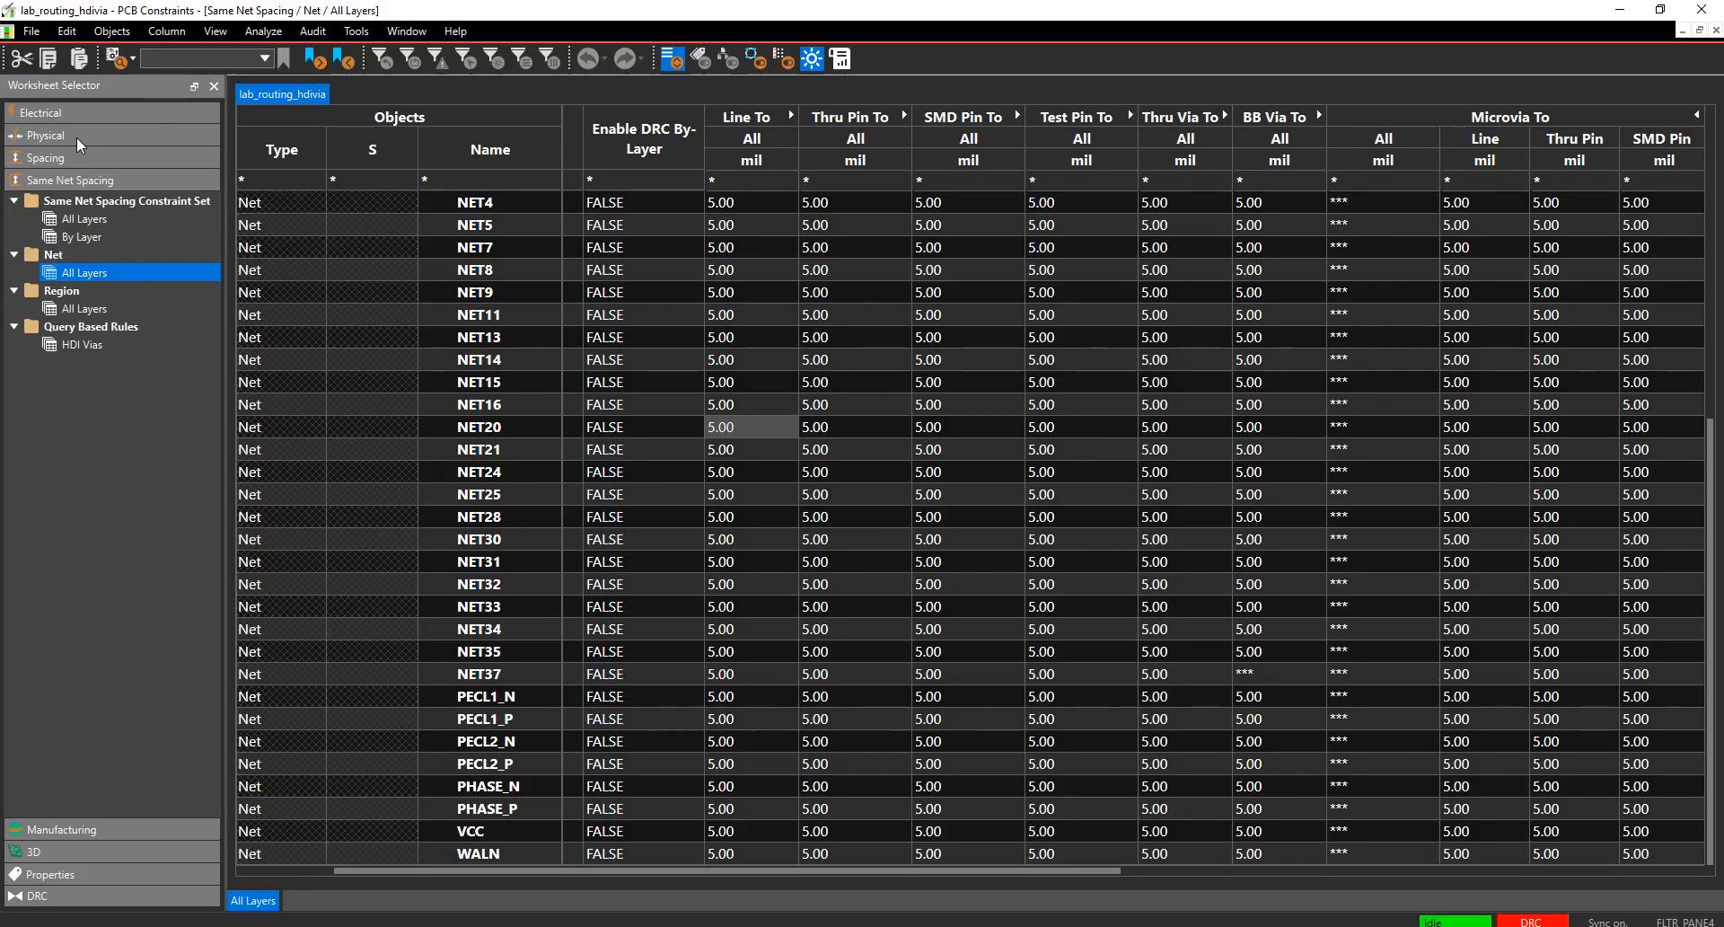
{"action": "left_click", "coordinate": [78, 137]}
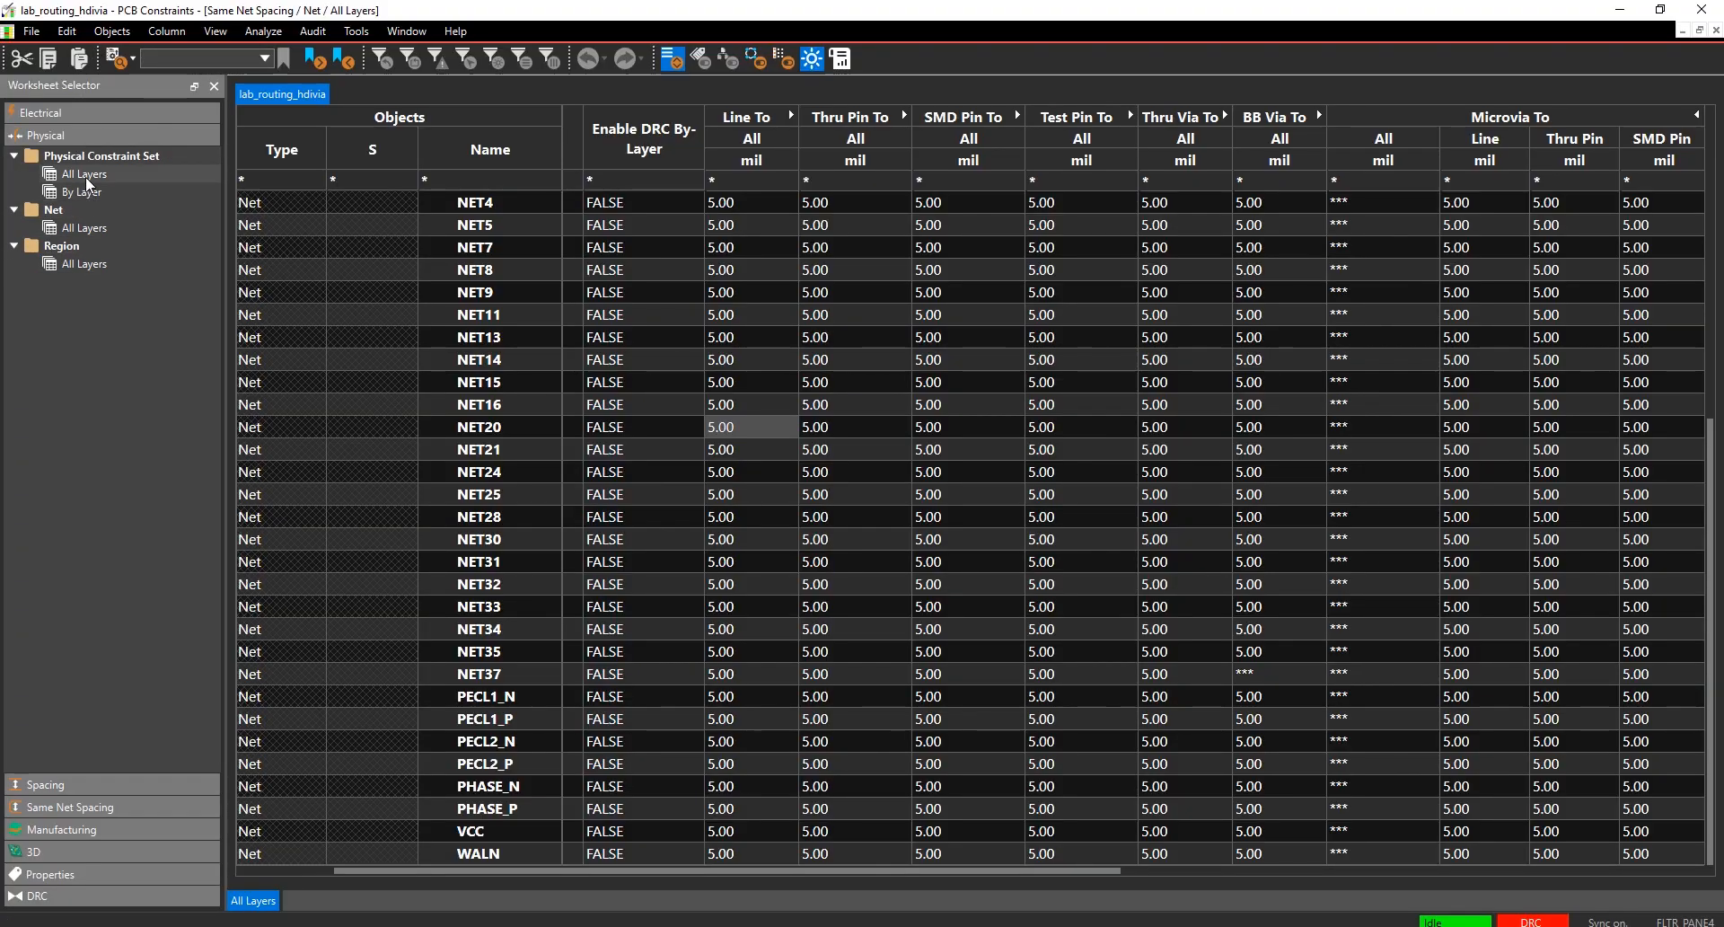
{"action": "left_click", "coordinate": [85, 176]}
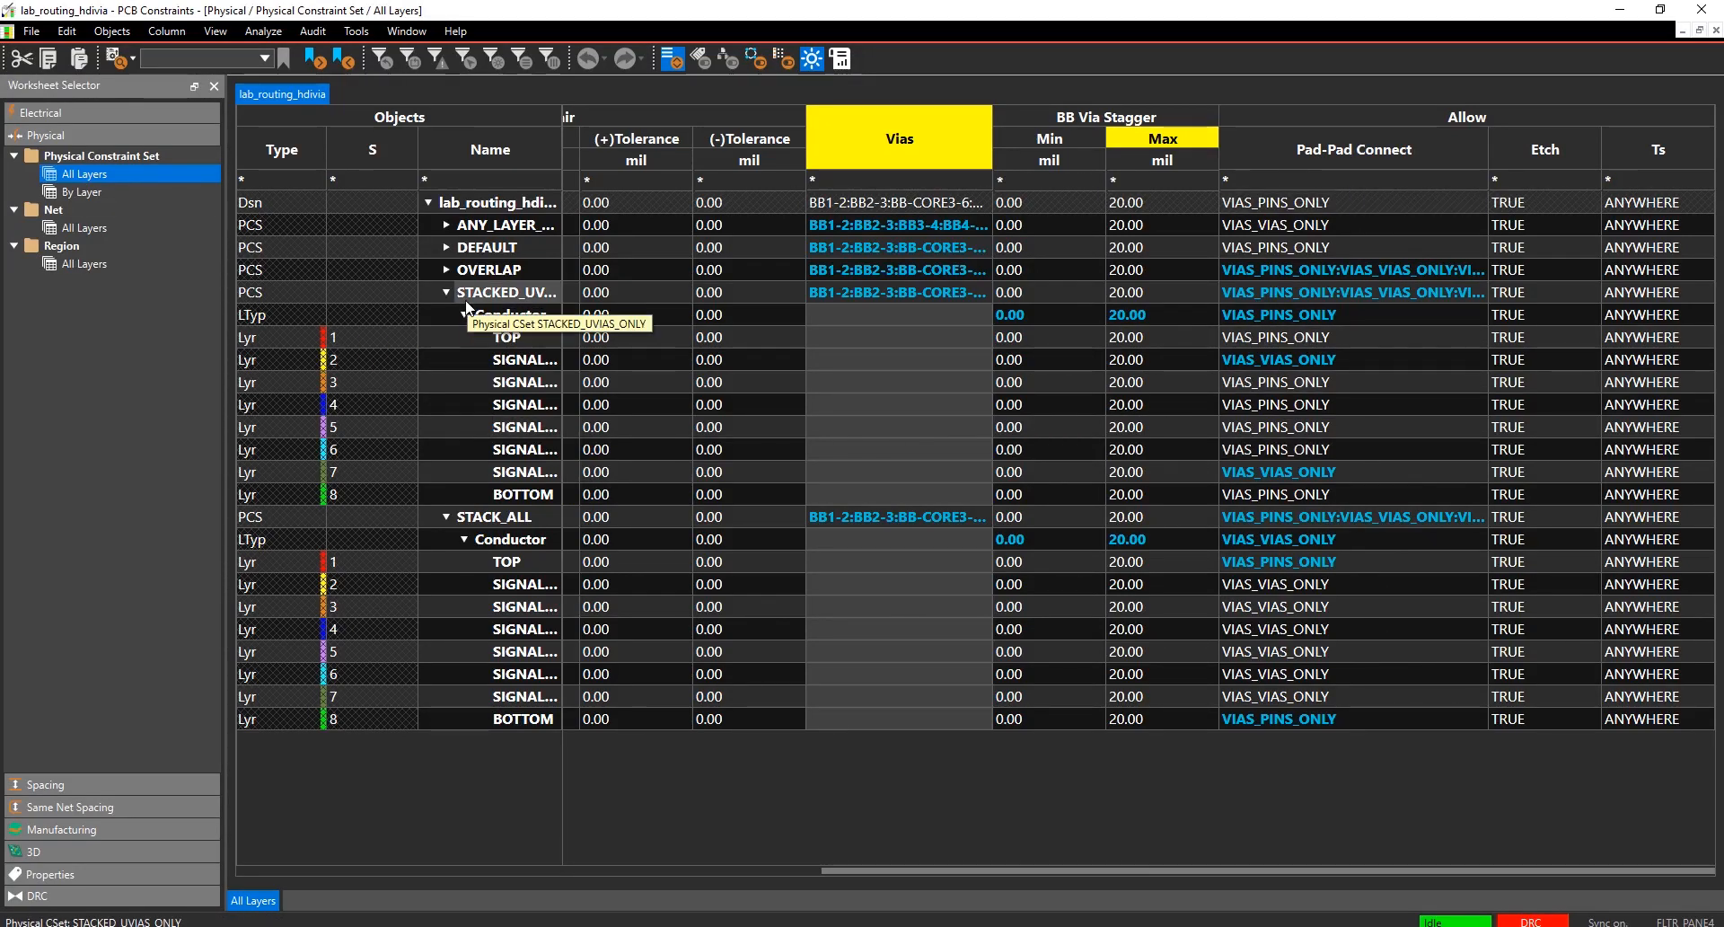
{"action": "left_click", "coordinate": [964, 297]}
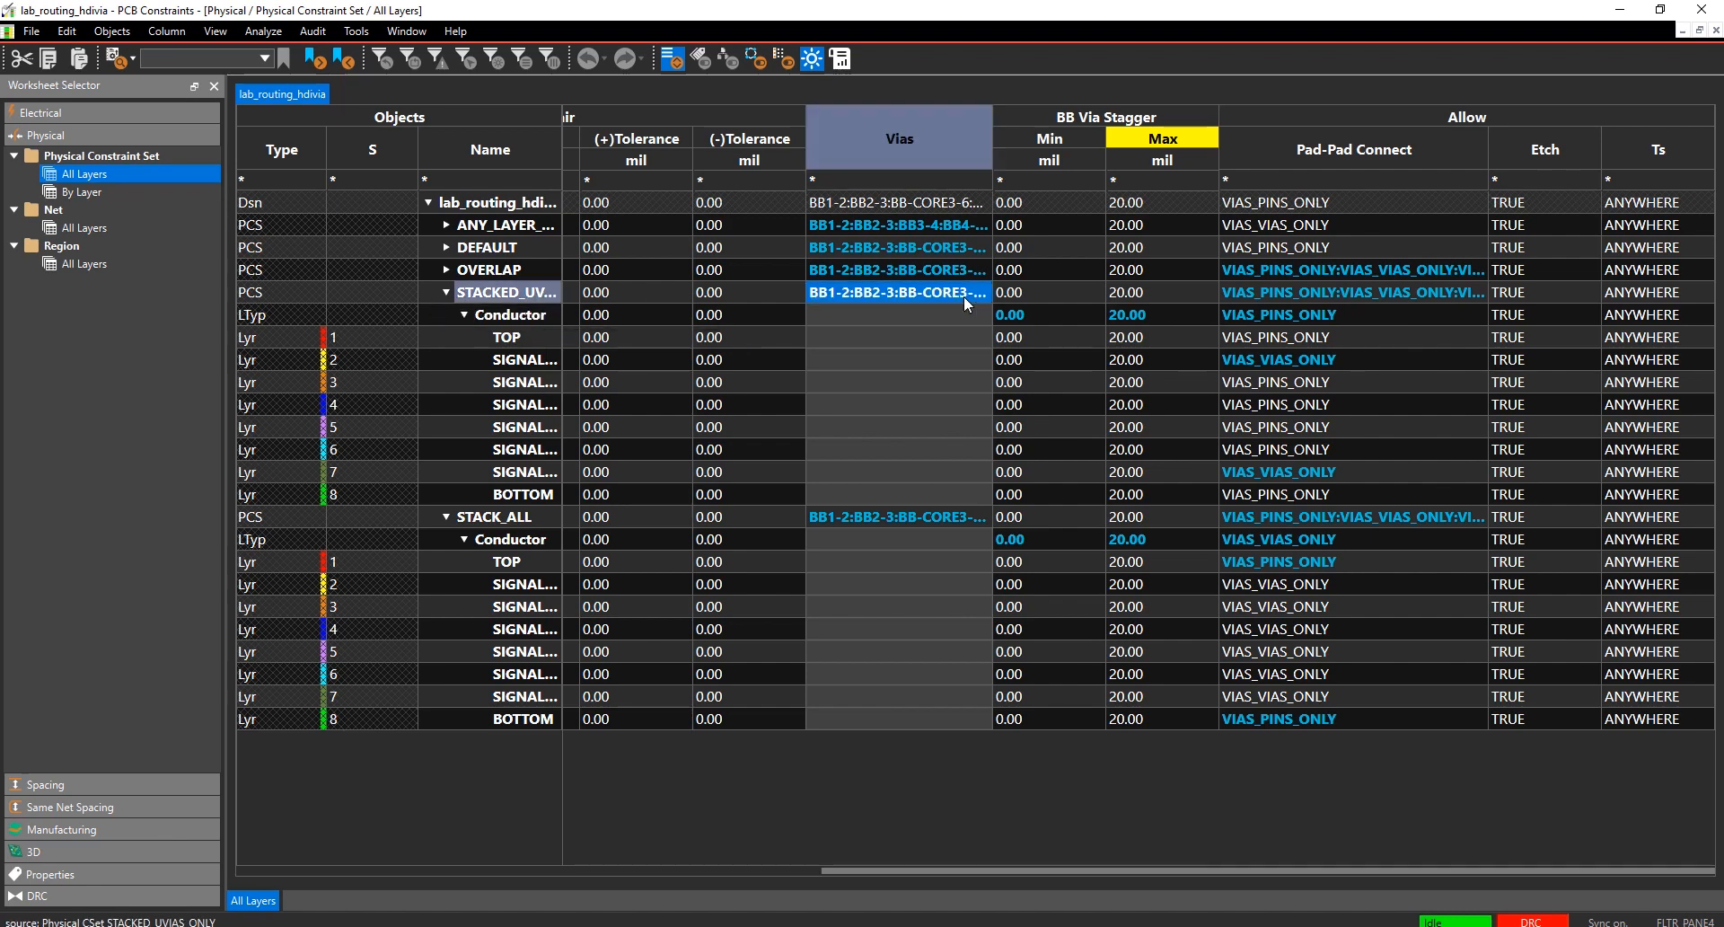
{"action": "left_click", "coordinate": [963, 295]}
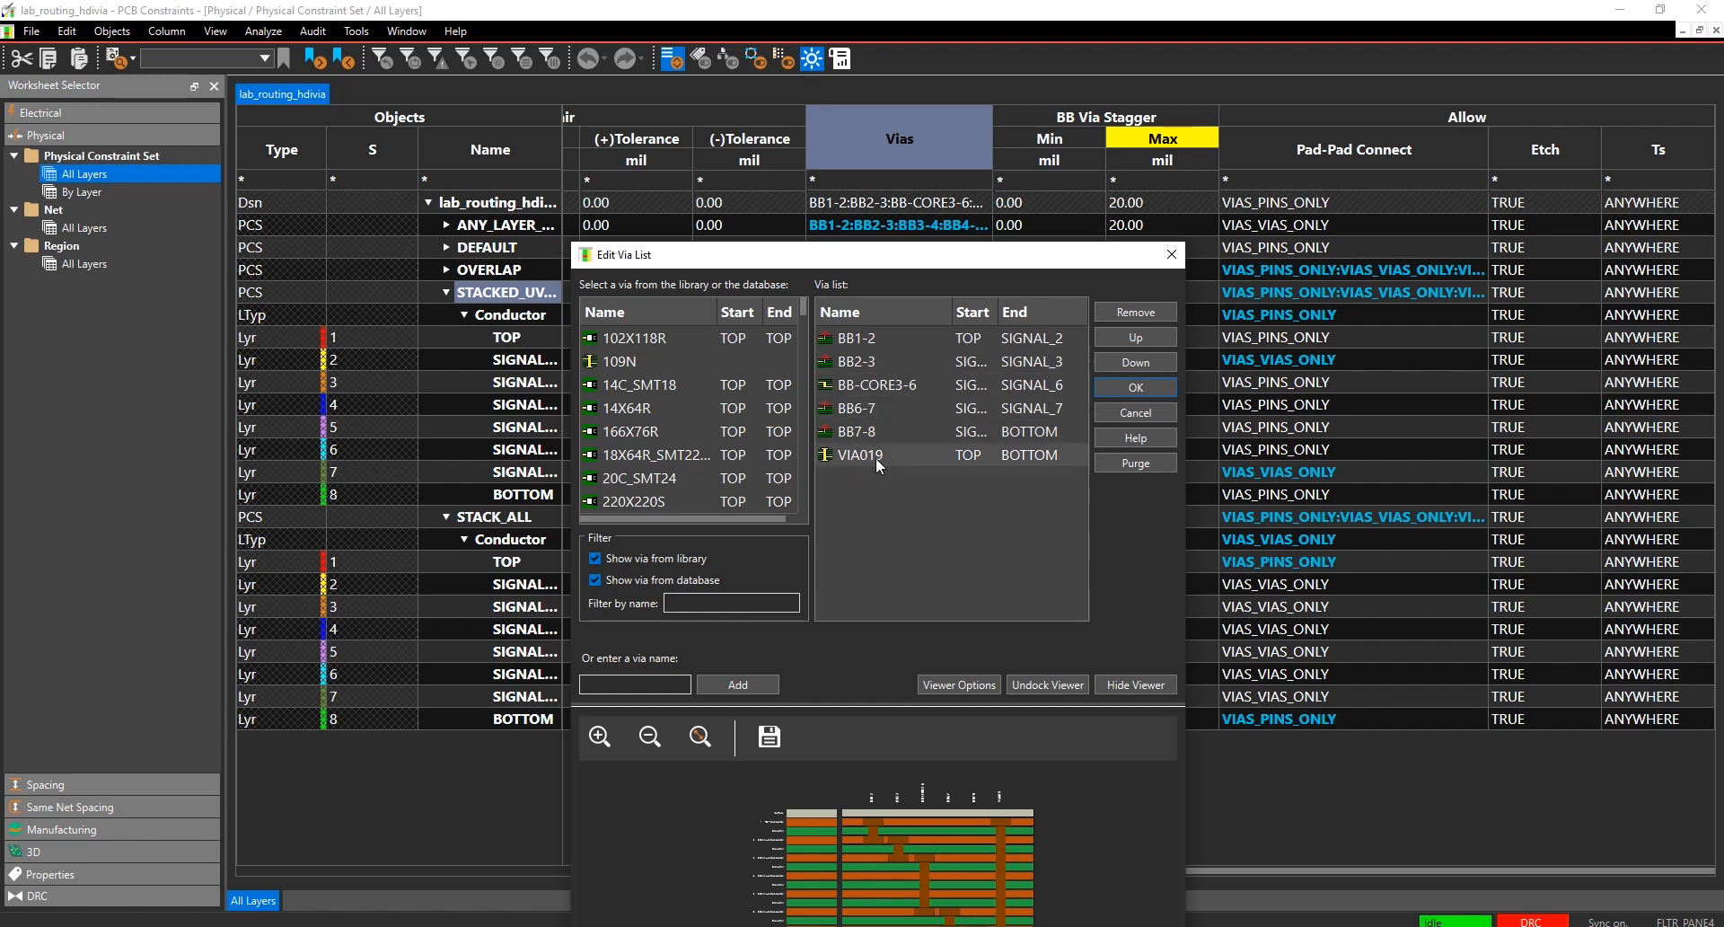
{"action": "left_click", "coordinate": [1172, 254]}
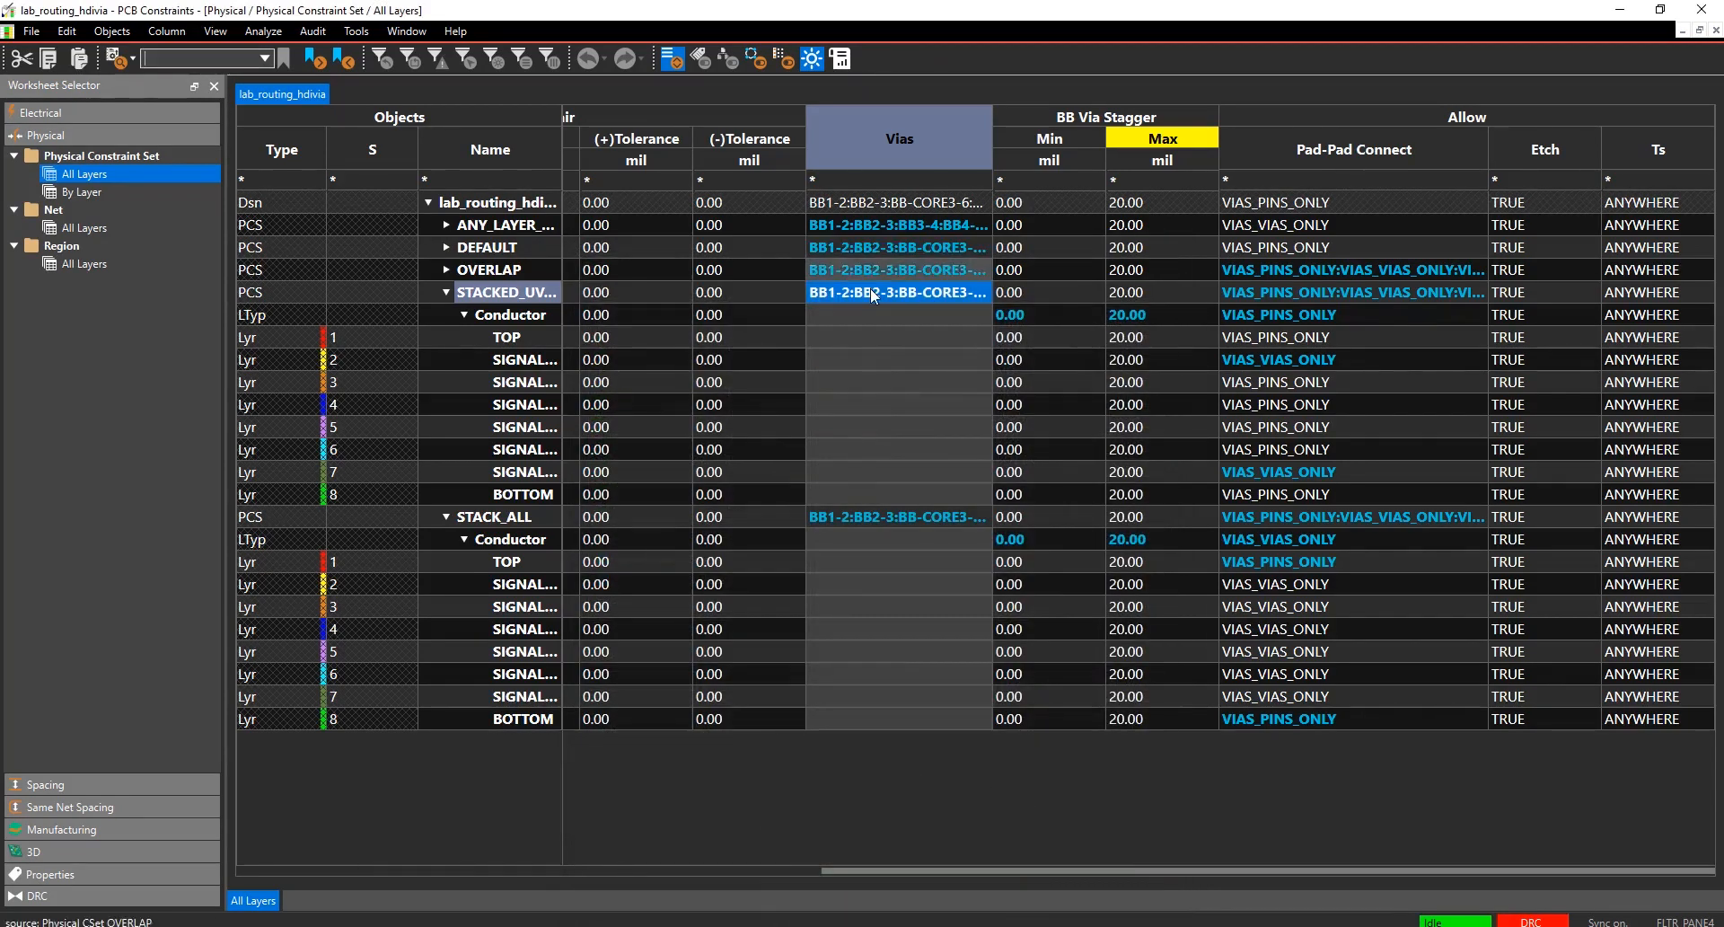
- Return to the board layout and route NET35 from Top to Bottom through a stacked 1-8 via, ending with a short diagonal Bottom segment
{"action": "left_click", "coordinate": [1630, 10]}
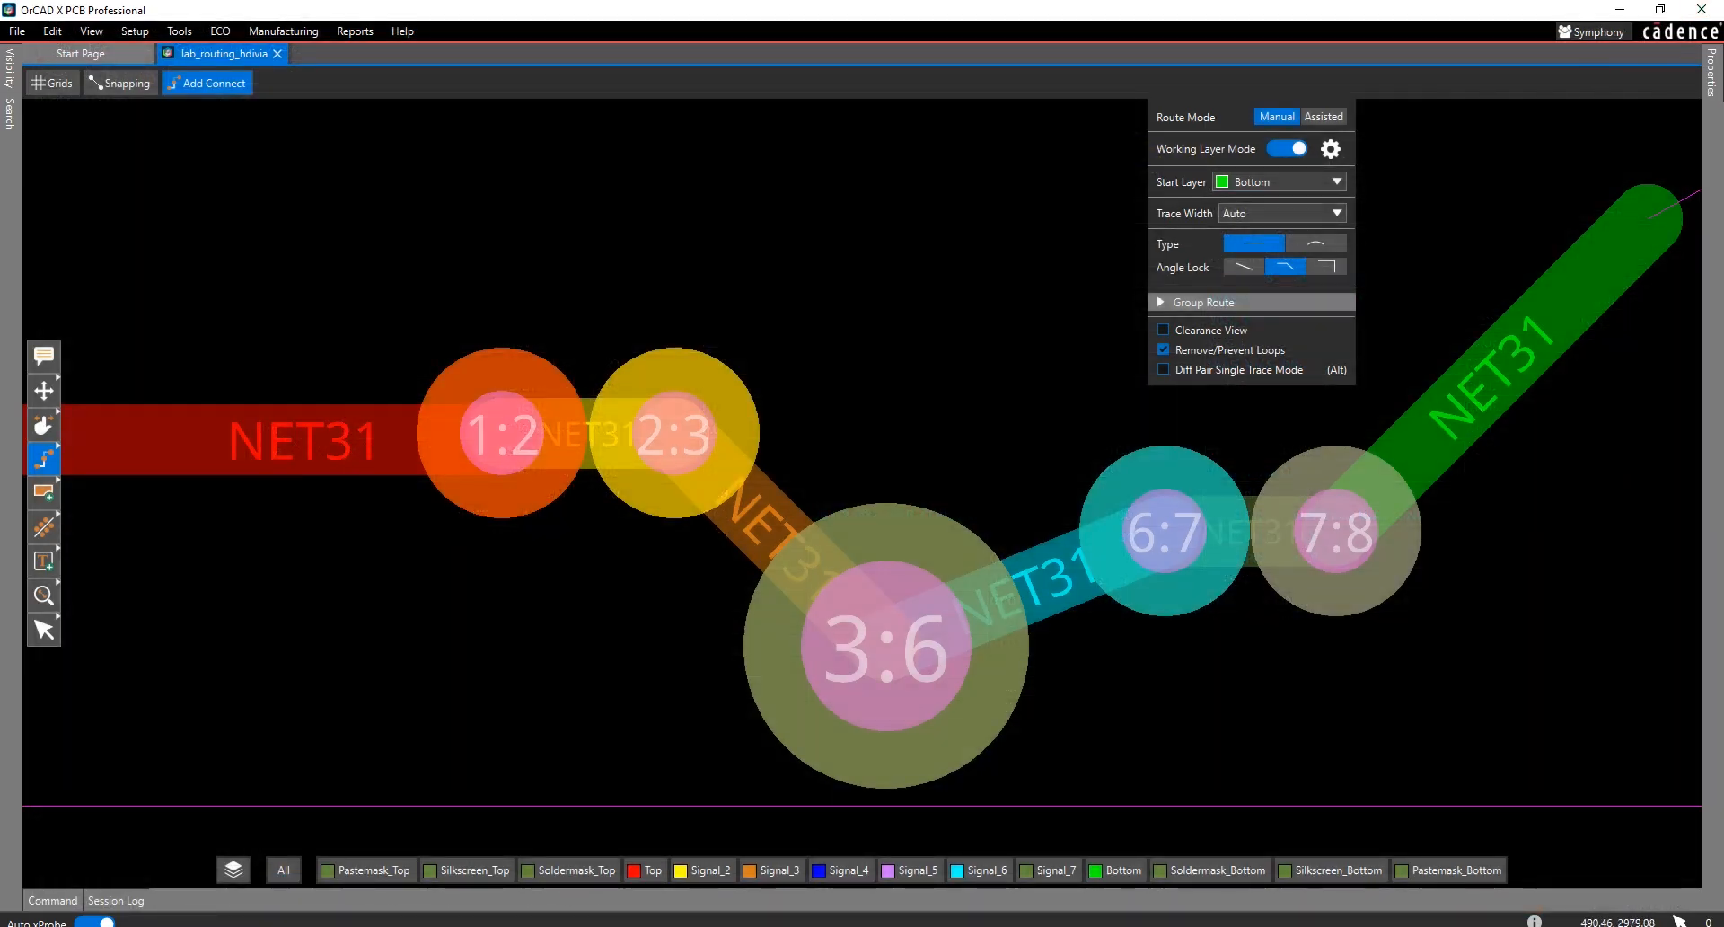
{"action": "scroll", "coordinate": [899, 394], "scroll_direction": "down", "scroll_amount": 1}
{"action": "middle_click_drag", "start_coordinate": [776, 456], "coordinate": [877, 218]}
{"action": "middle_click_drag", "start_coordinate": [812, 517], "coordinate": [770, 314]}
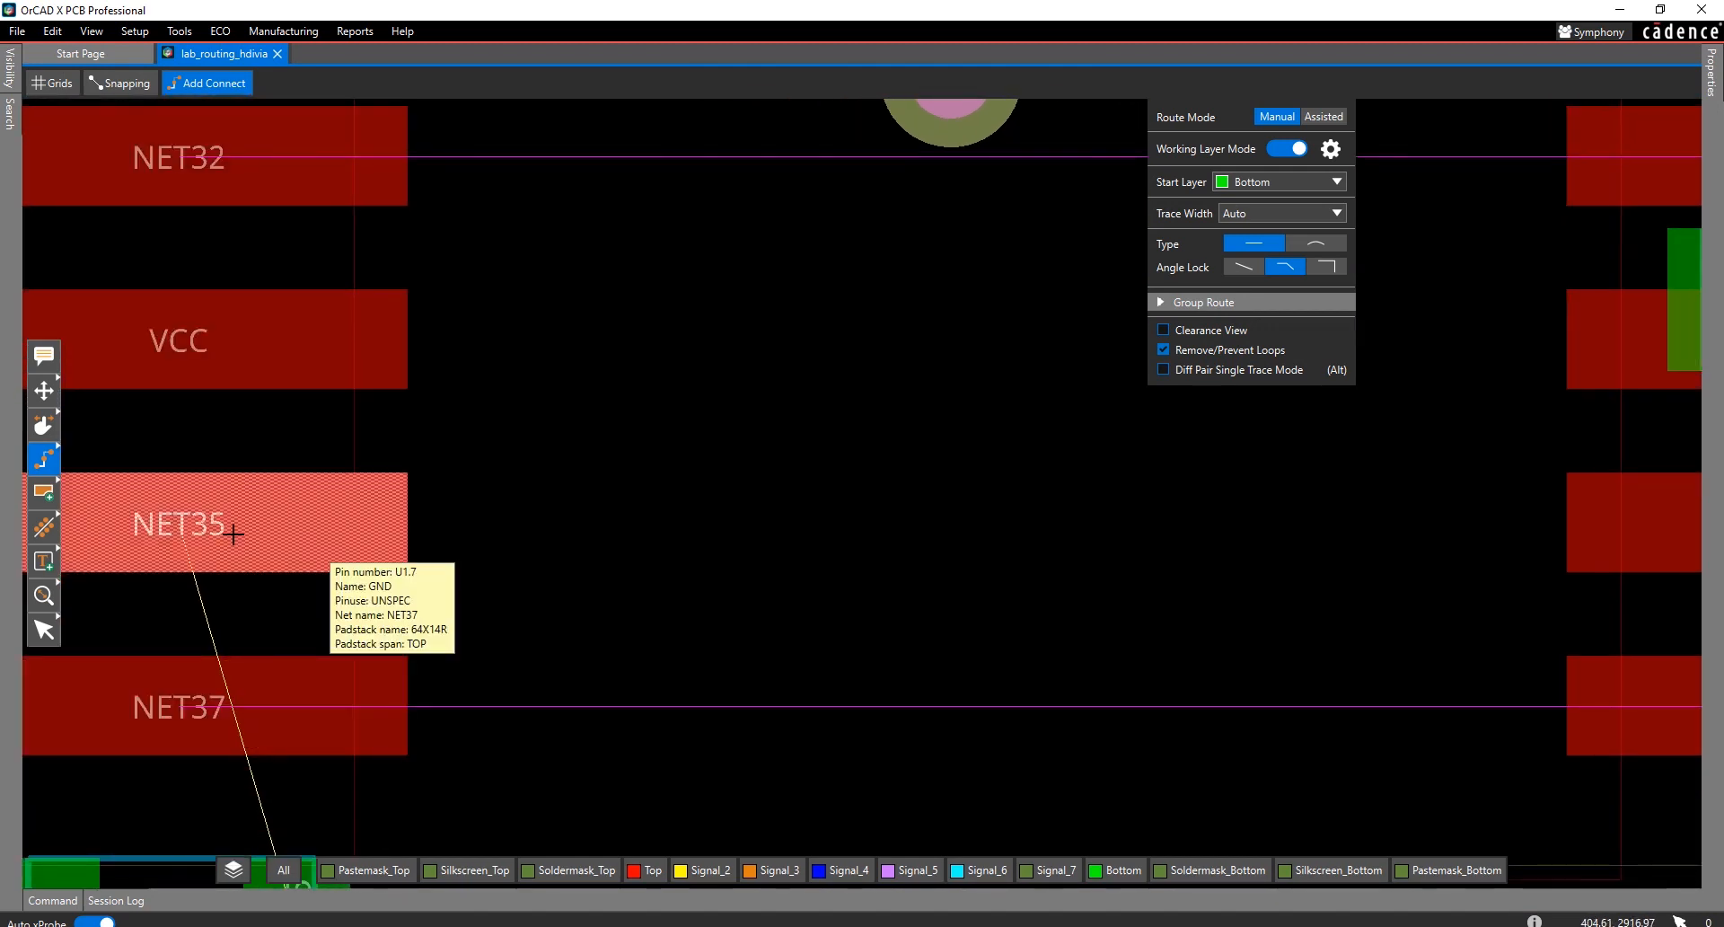
{"action": "left_click", "coordinate": [177, 530]}
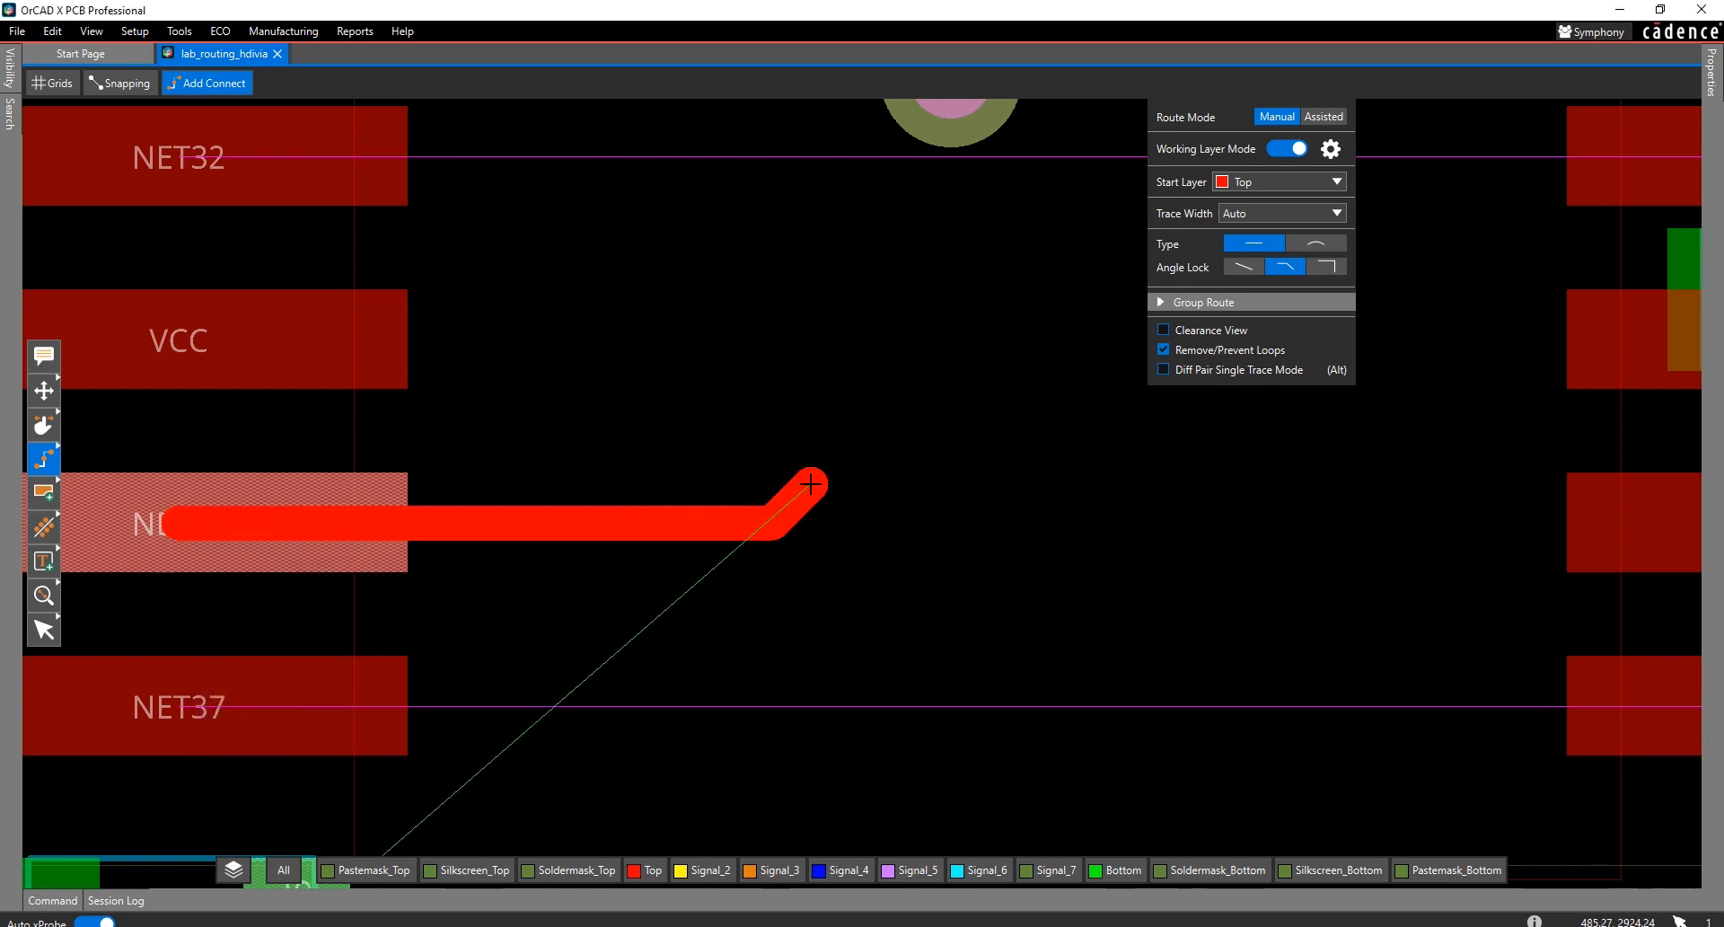
{"action": "left_click", "coordinate": [833, 514]}
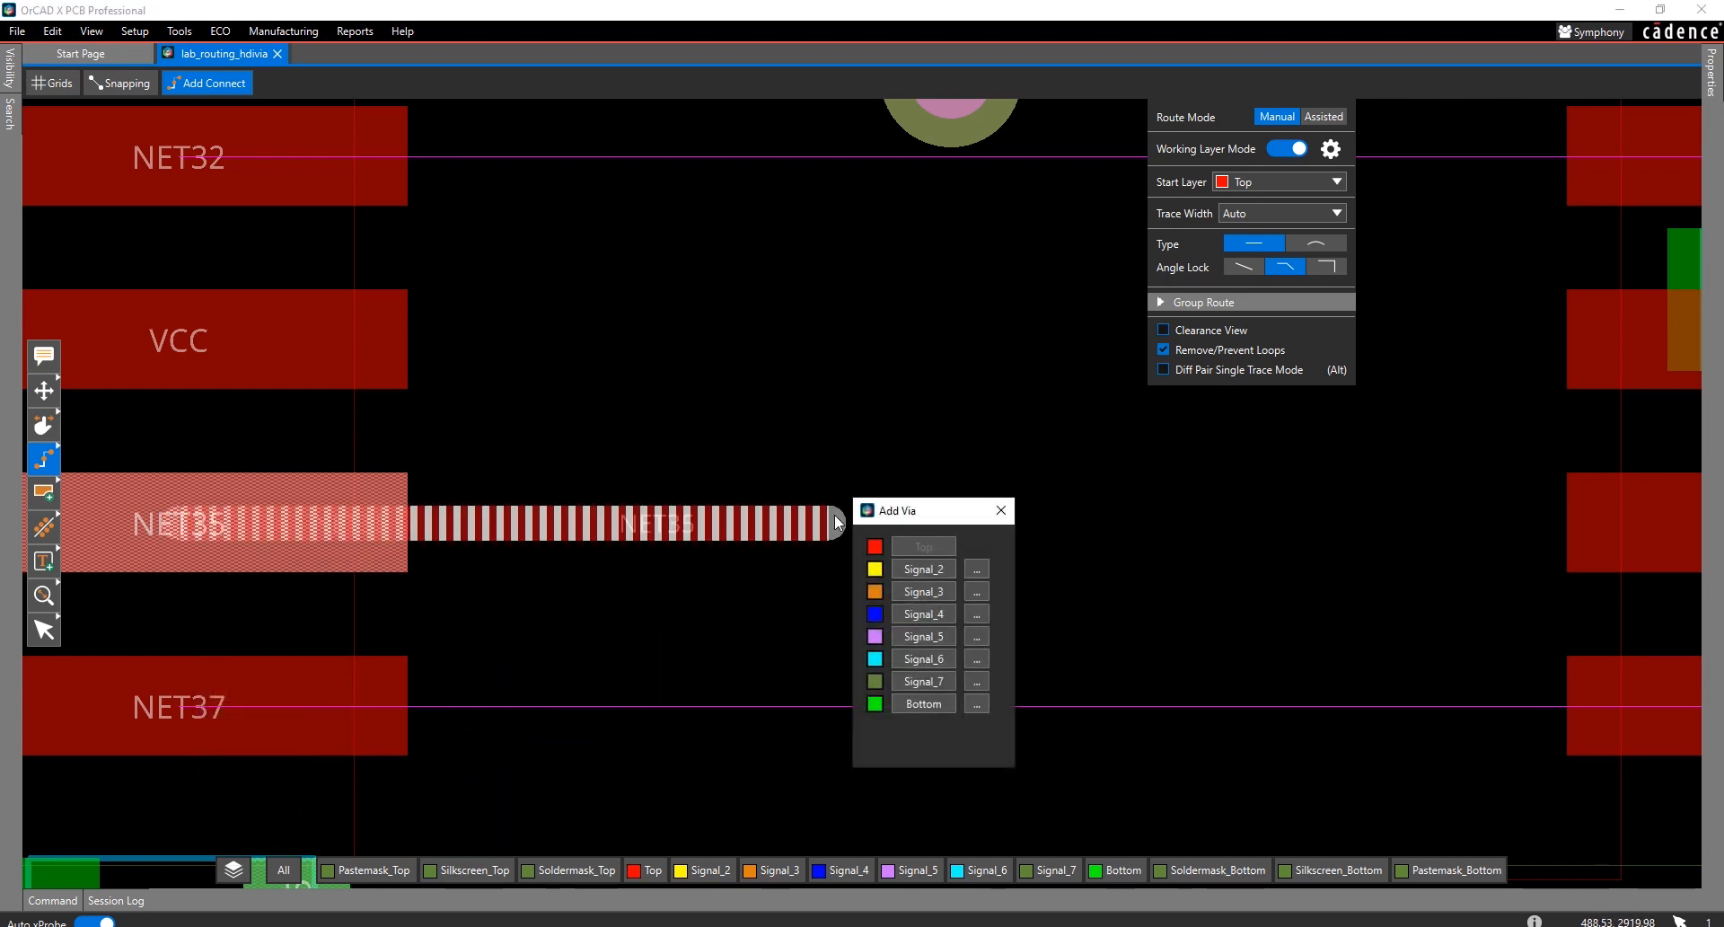
{"action": "left_click", "coordinate": [917, 704]}
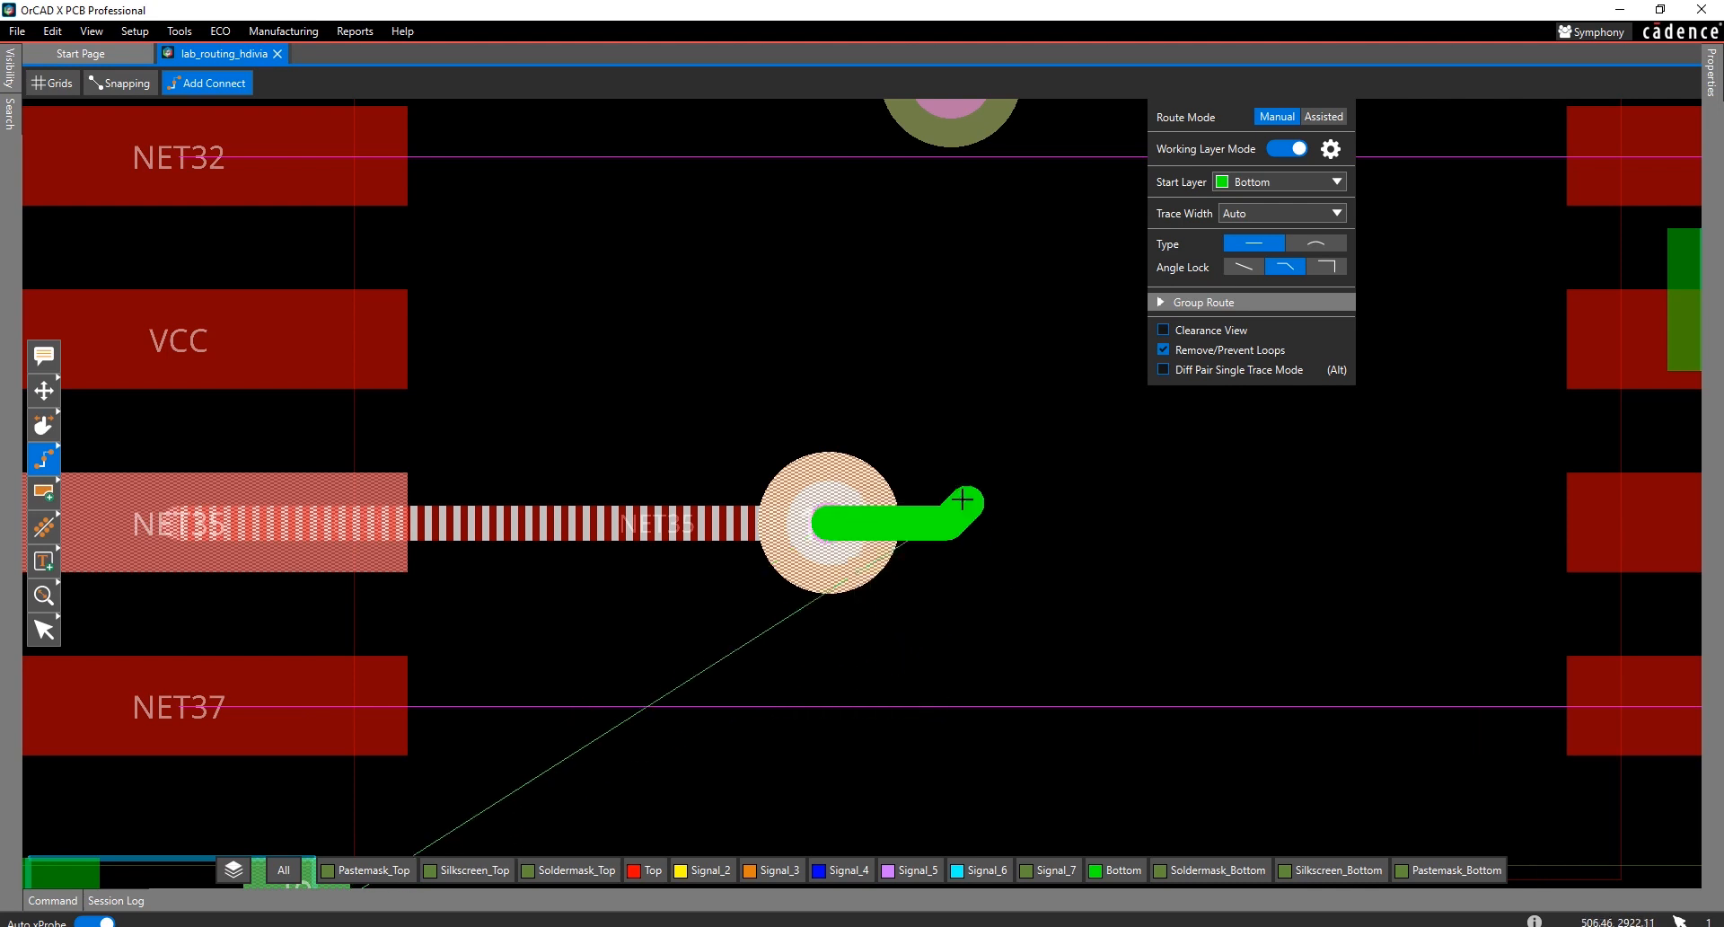
{"action": "double_click", "coordinate": [1248, 548]}
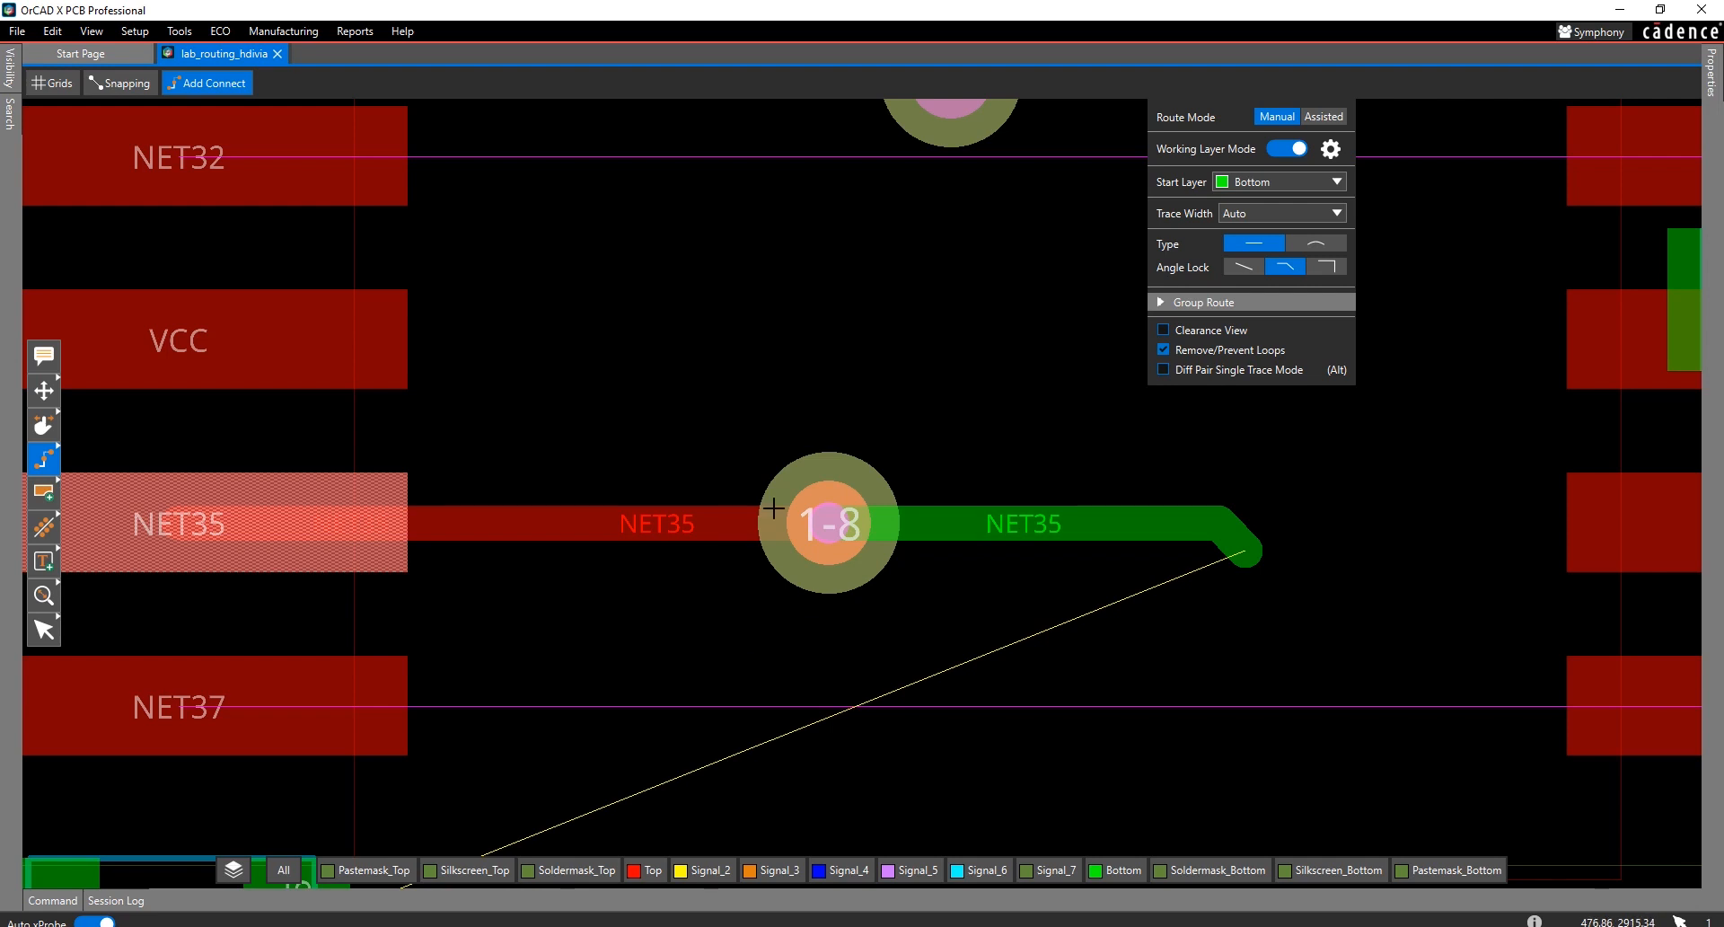
{"action": "mouse_move", "coordinate": [829, 538]}
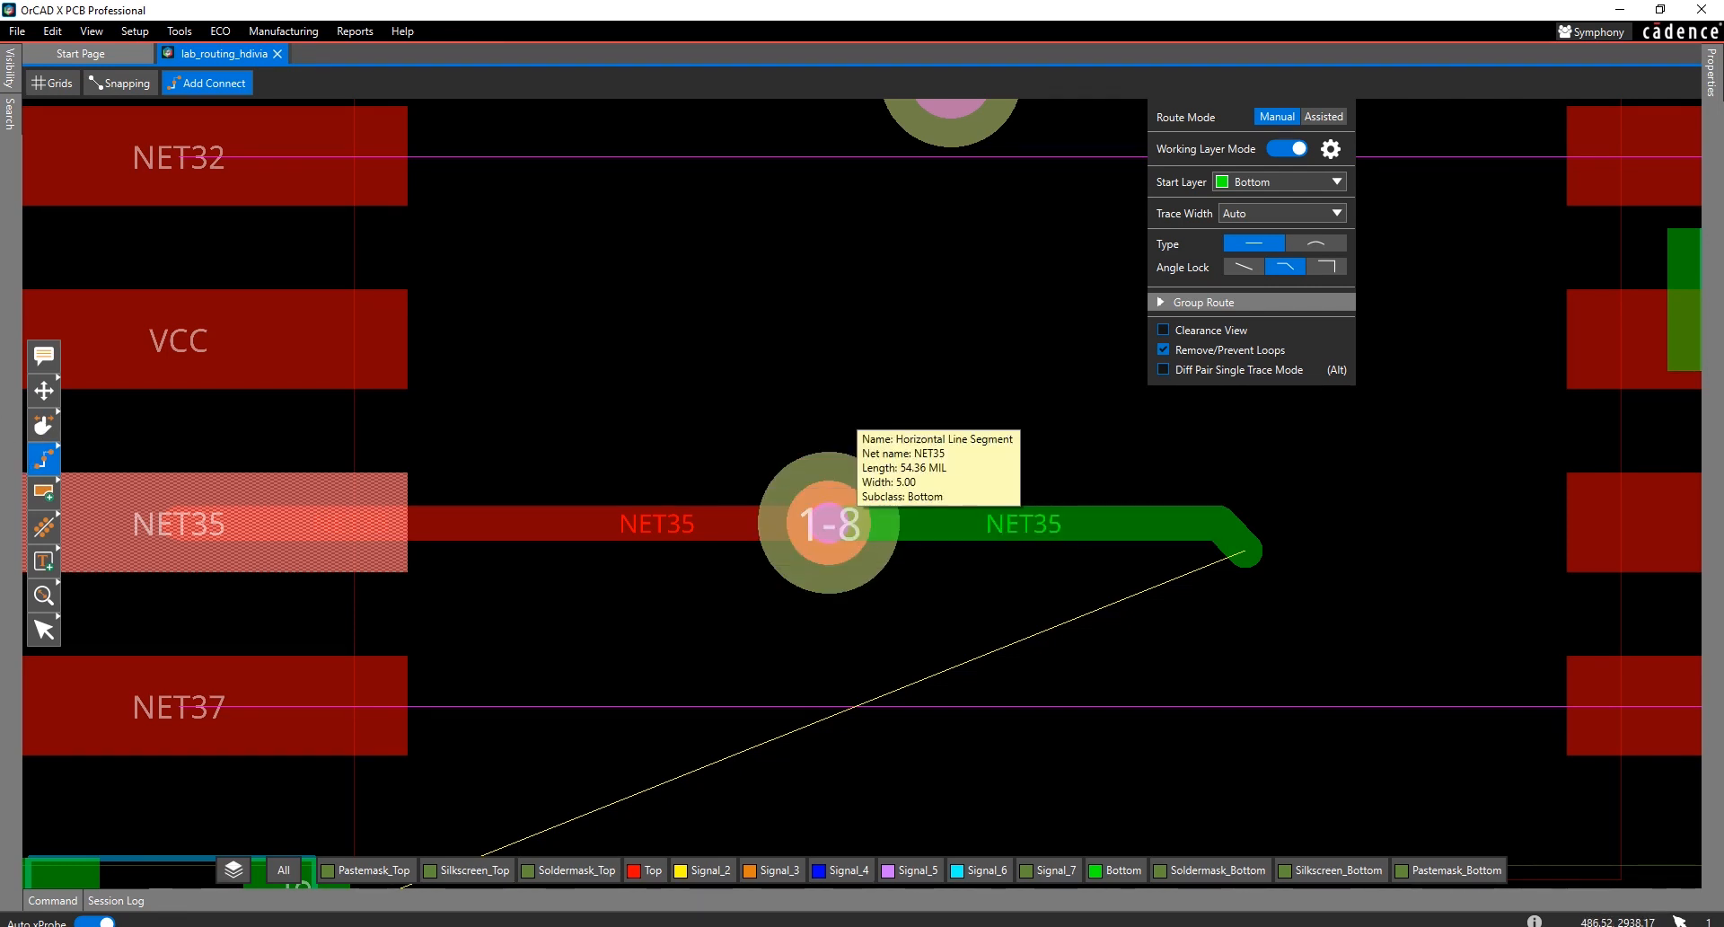
- Route NET37 from Top to Bottom through closely staggered 1:2, 2:3, 3:6, 6:7 and 7:8 vias, ending with a diagonal Bottom trace
{"action": "middle_click_drag", "start_coordinate": [890, 402], "coordinate": [820, 630]}
{"action": "middle_click_drag", "start_coordinate": [954, 649], "coordinate": [979, 364]}
{"action": "mouse_move", "coordinate": [639, 644]}
{"action": "middle_mouse_down"}
{"action": "mouse_move", "coordinate": [939, 604]}
{"action": "mouse_move", "coordinate": [943, 639]}
{"action": "middle_mouse_up"}
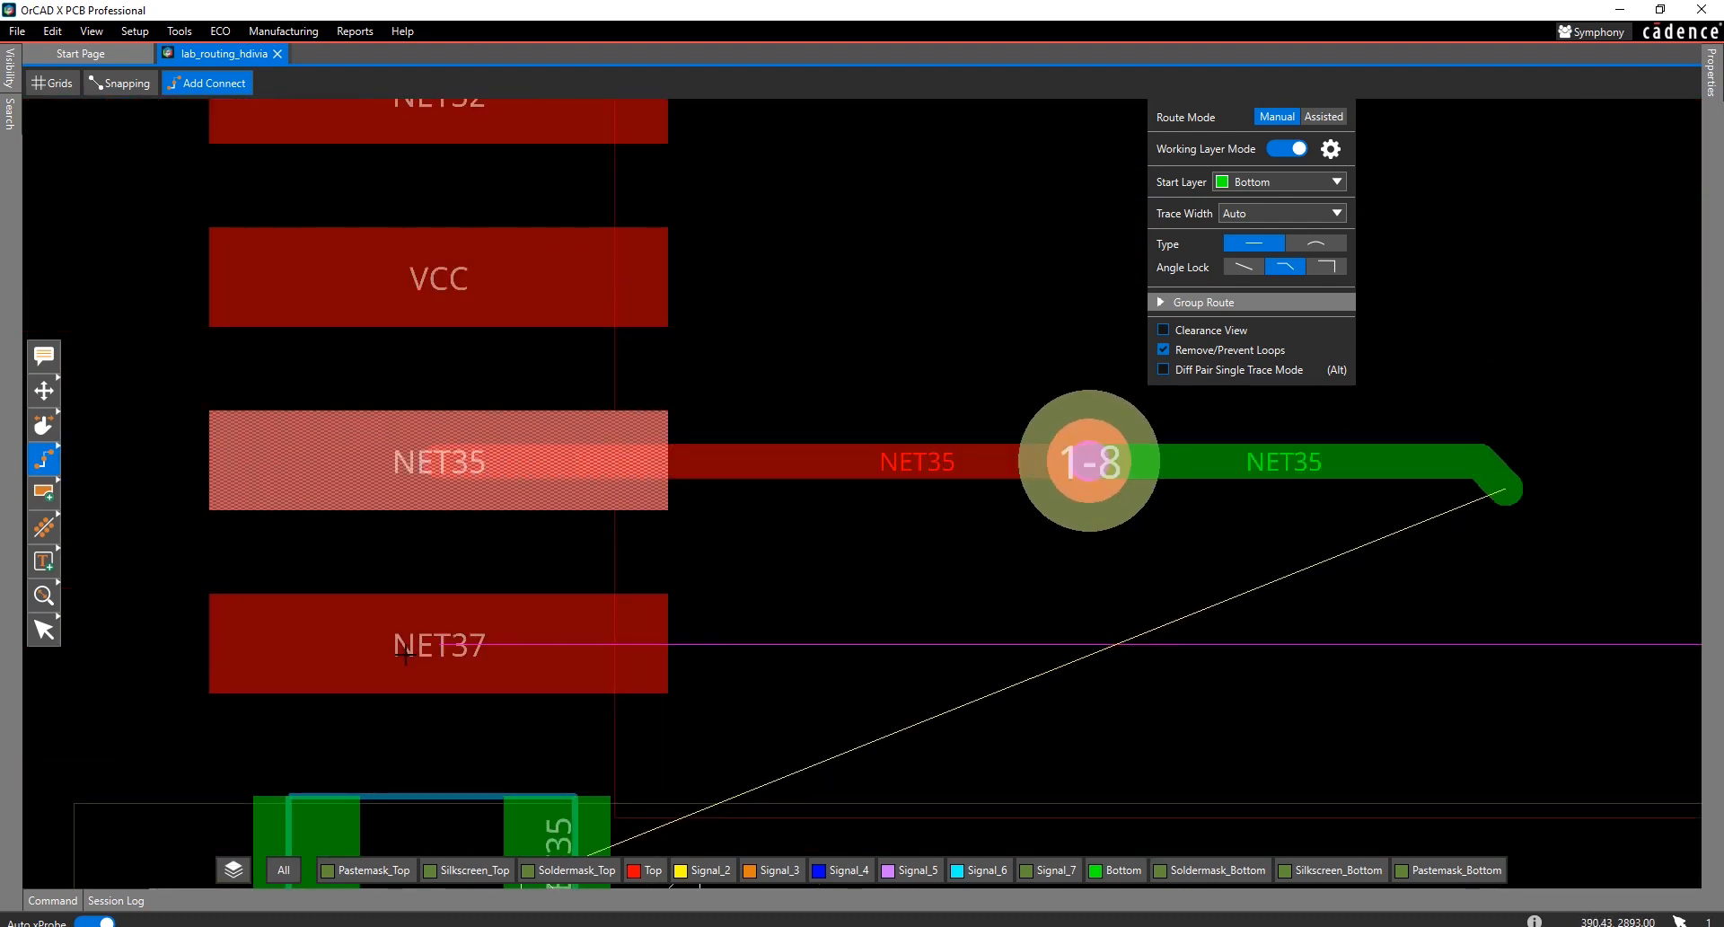
{"action": "left_click", "coordinate": [503, 639]}
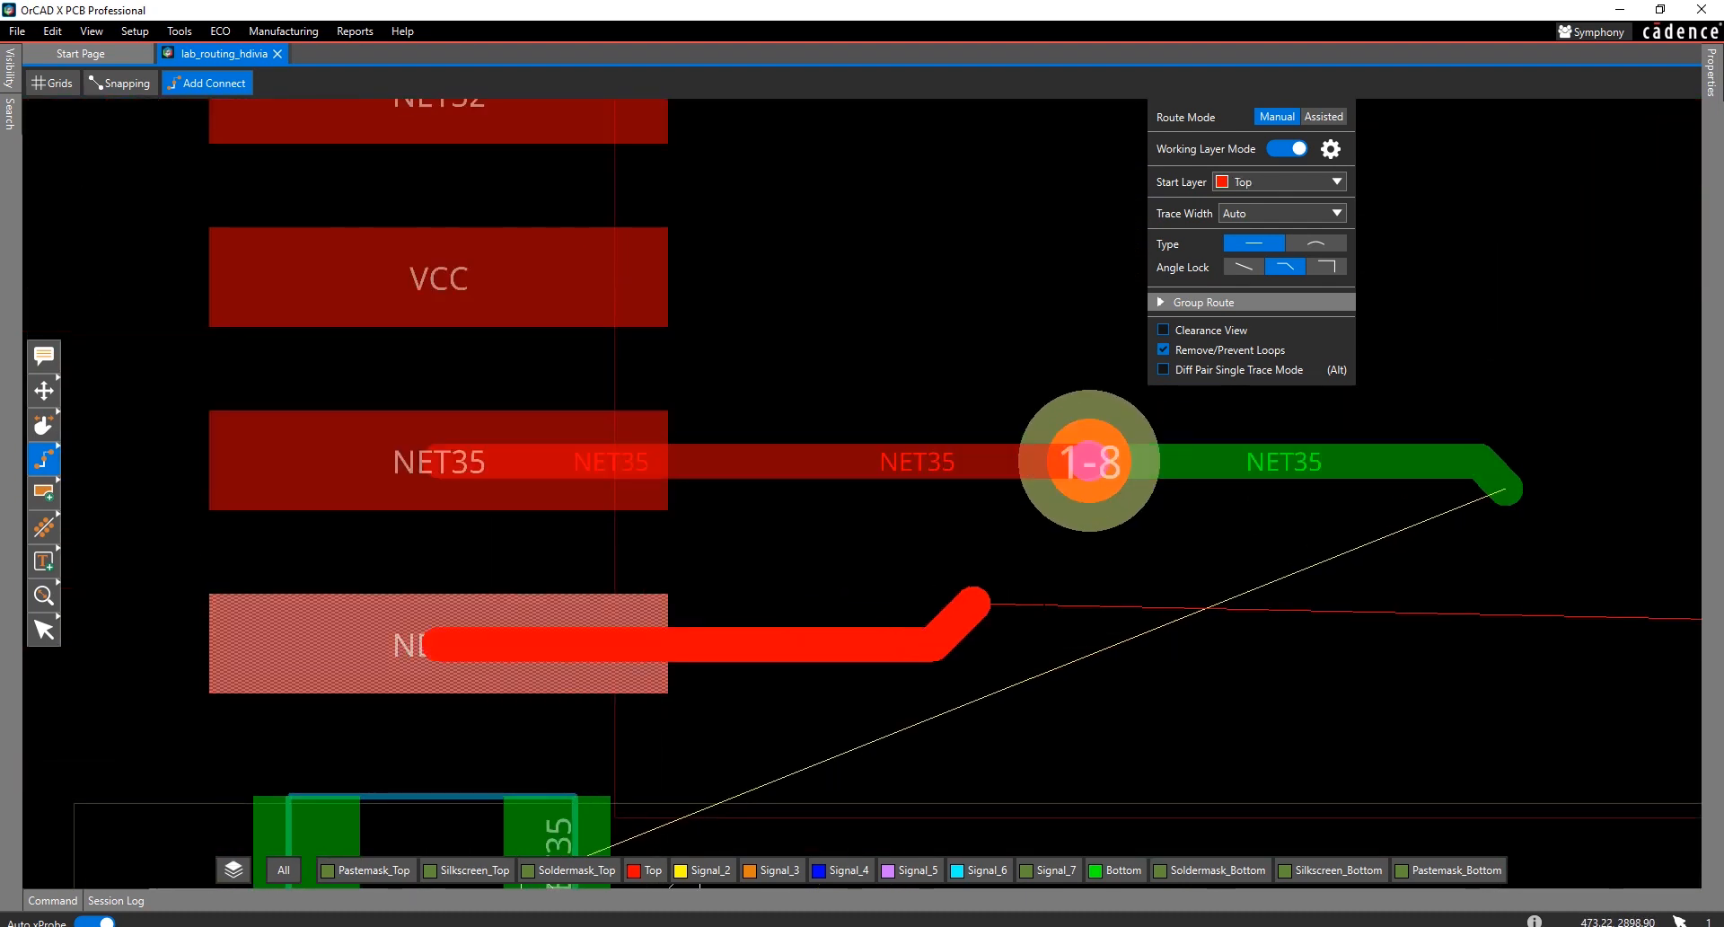
{"action": "double_click", "coordinate": [1112, 660]}
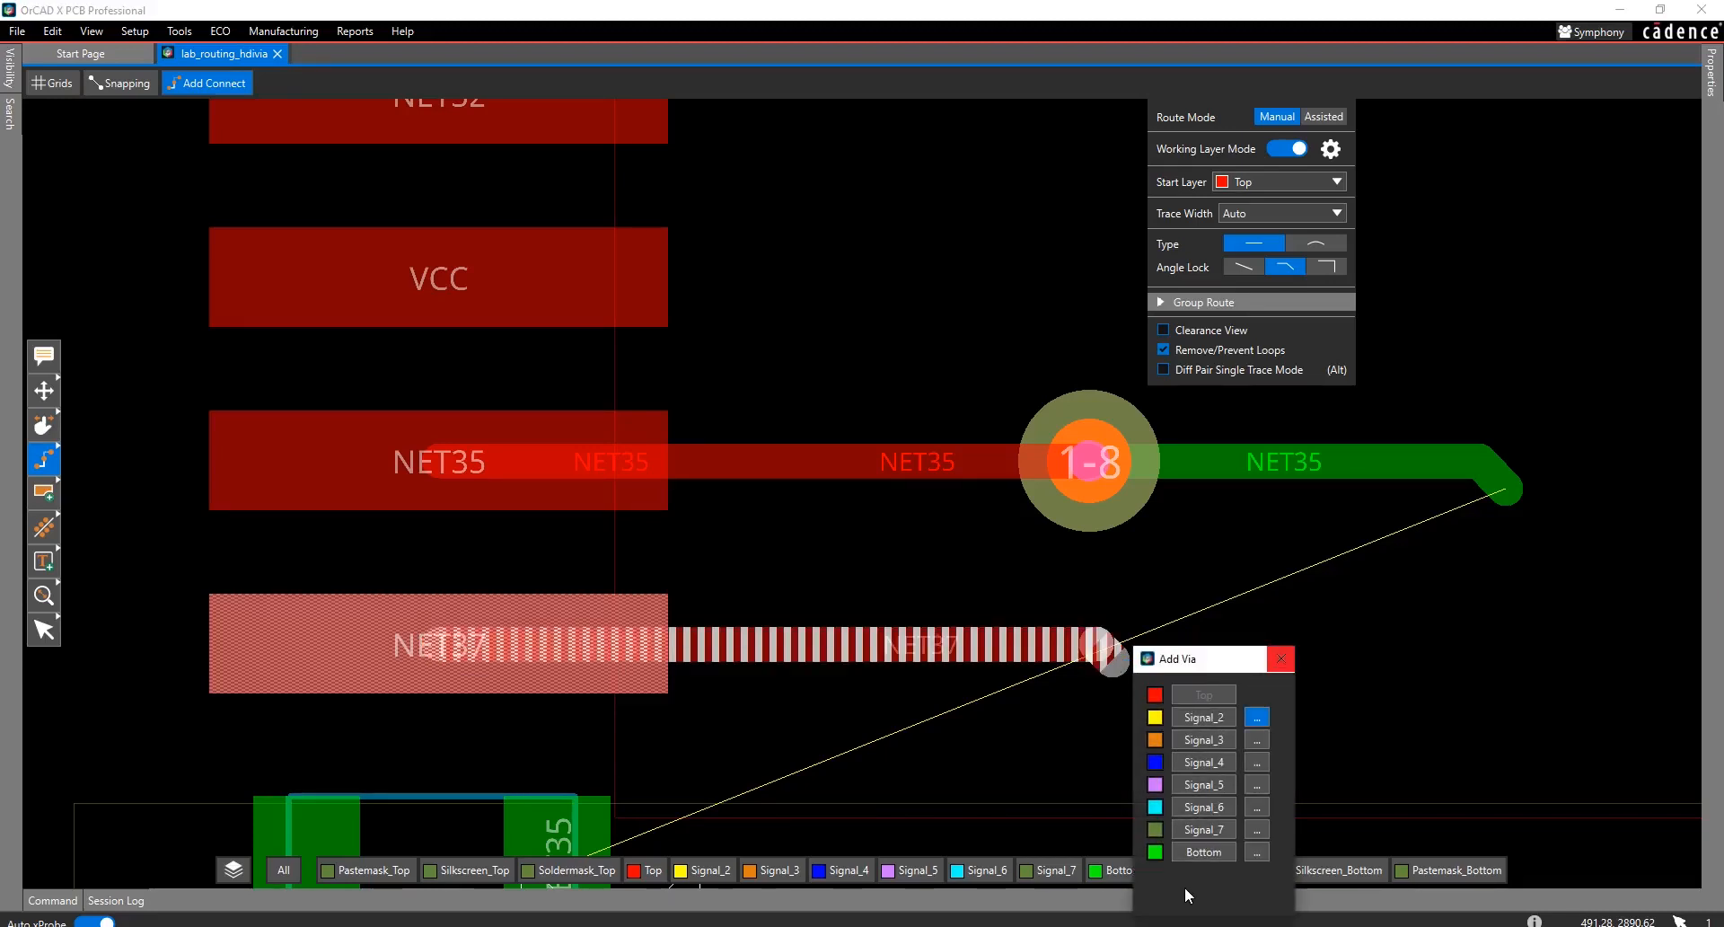
{"action": "left_click", "coordinate": [1203, 718]}
{"action": "double_click", "coordinate": [1290, 681]}
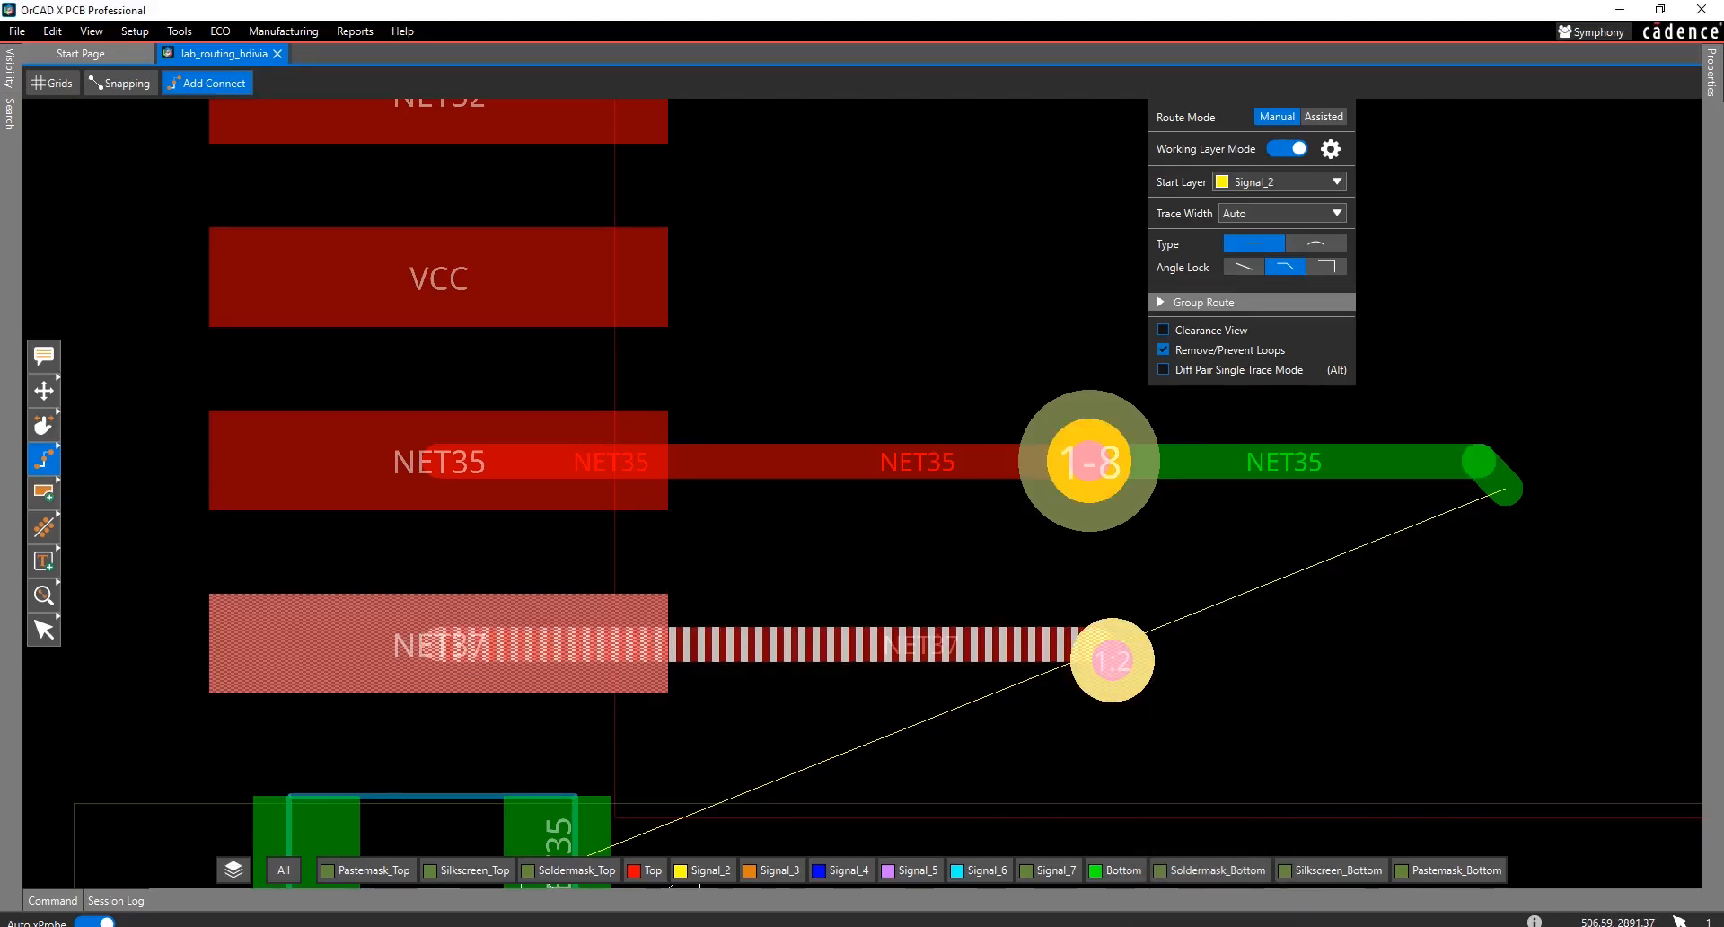
{"action": "double_click", "coordinate": [1329, 670]}
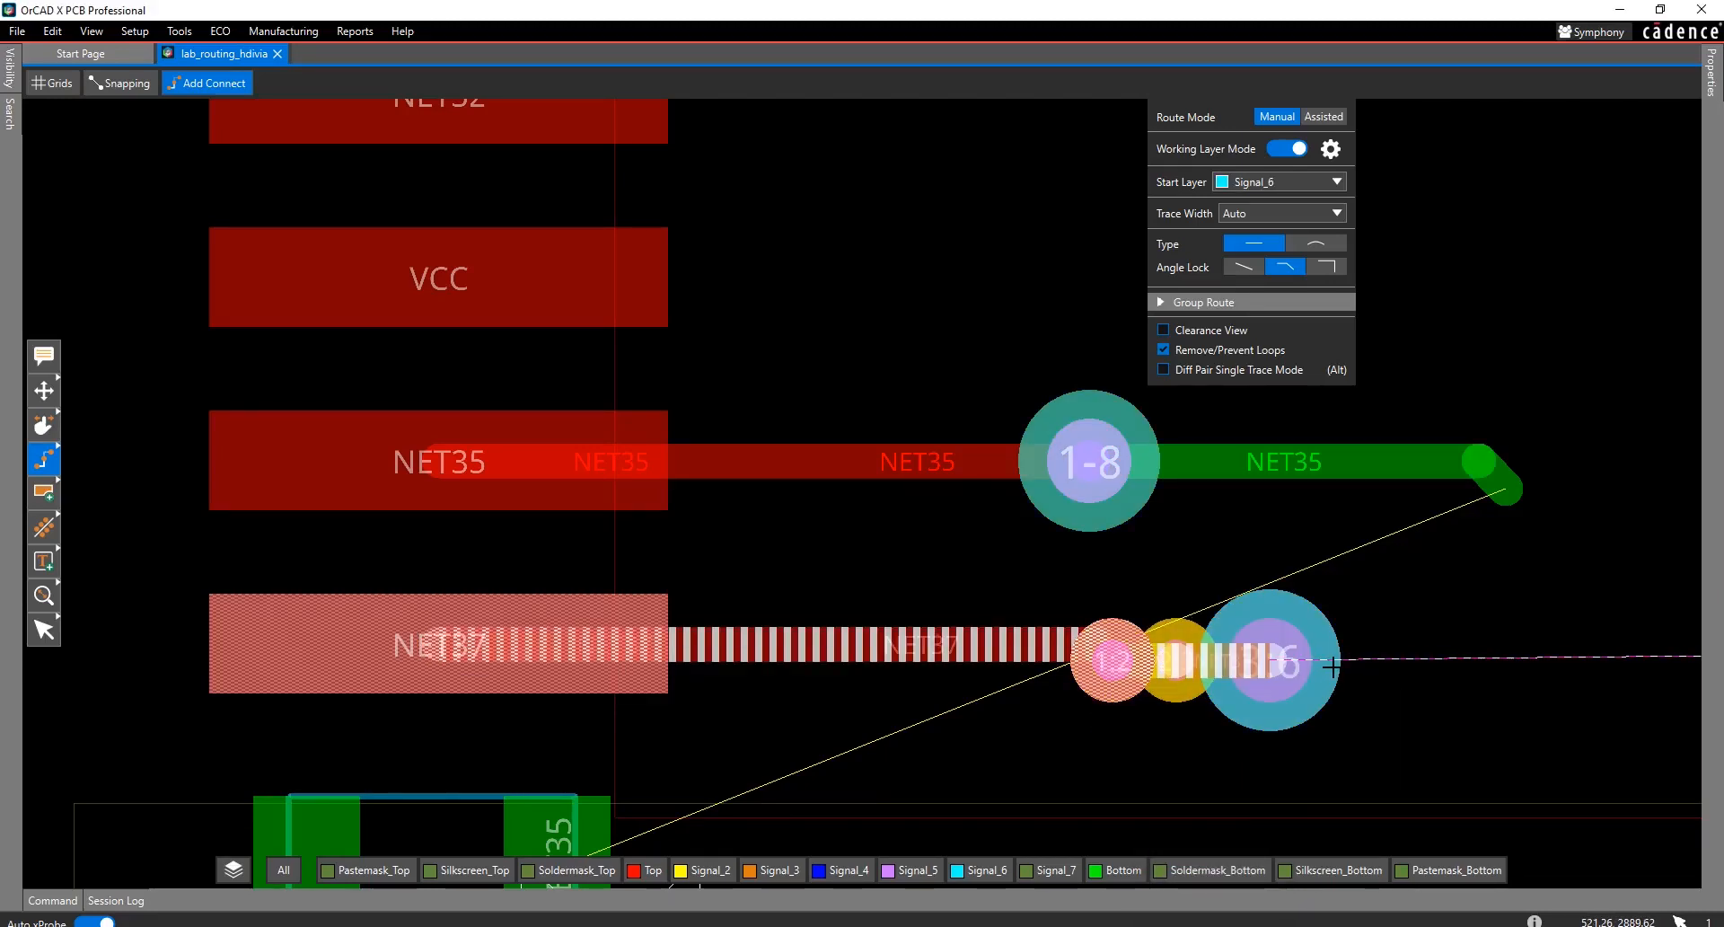
{"action": "middle_click_drag", "start_coordinate": [1469, 666], "coordinate": [1247, 667]}
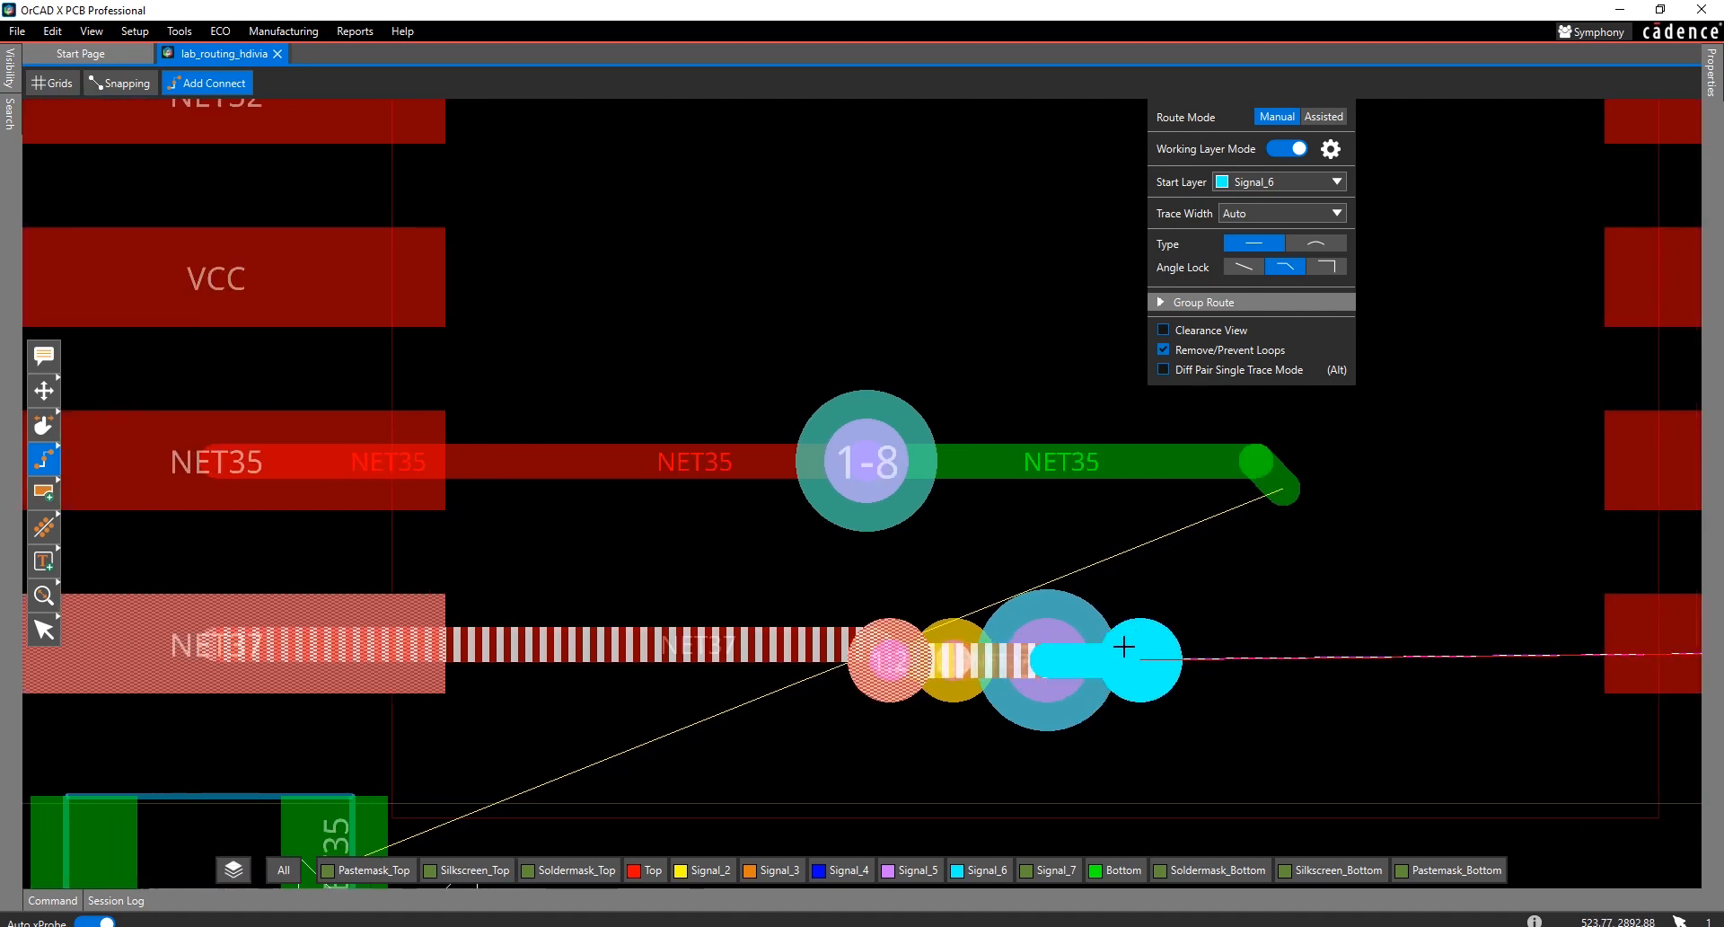
{"action": "double_click", "coordinate": [1168, 651]}
{"action": "double_click", "coordinate": [1200, 635]}
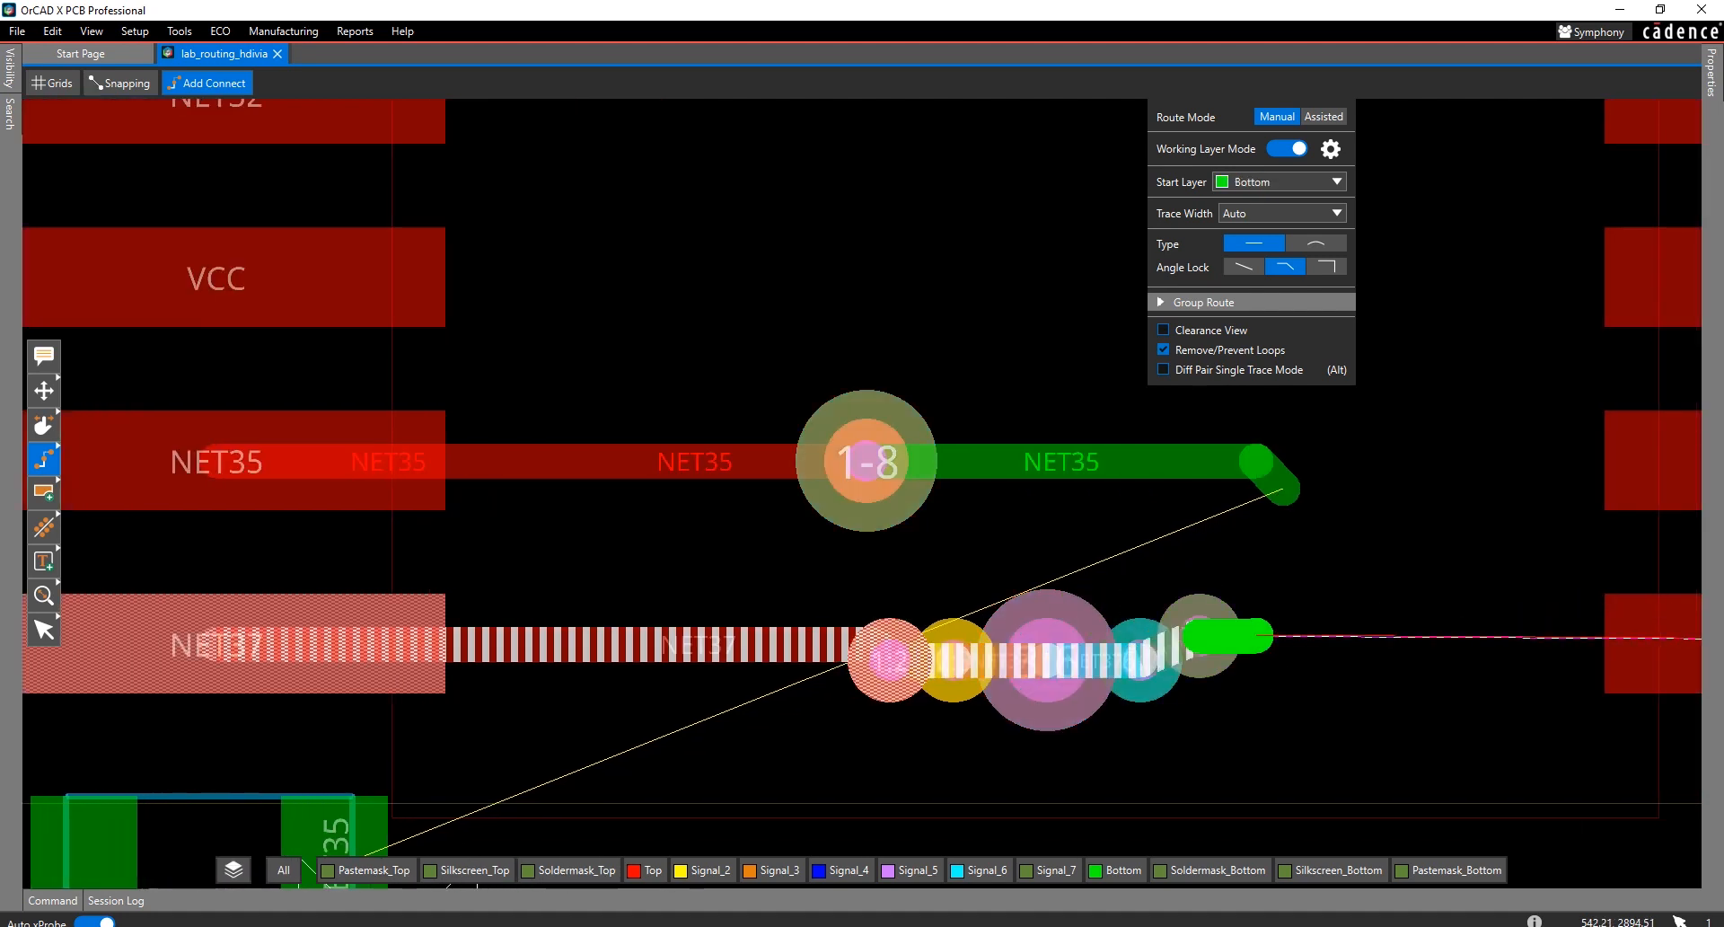
{"action": "key", "text": "Escape"}
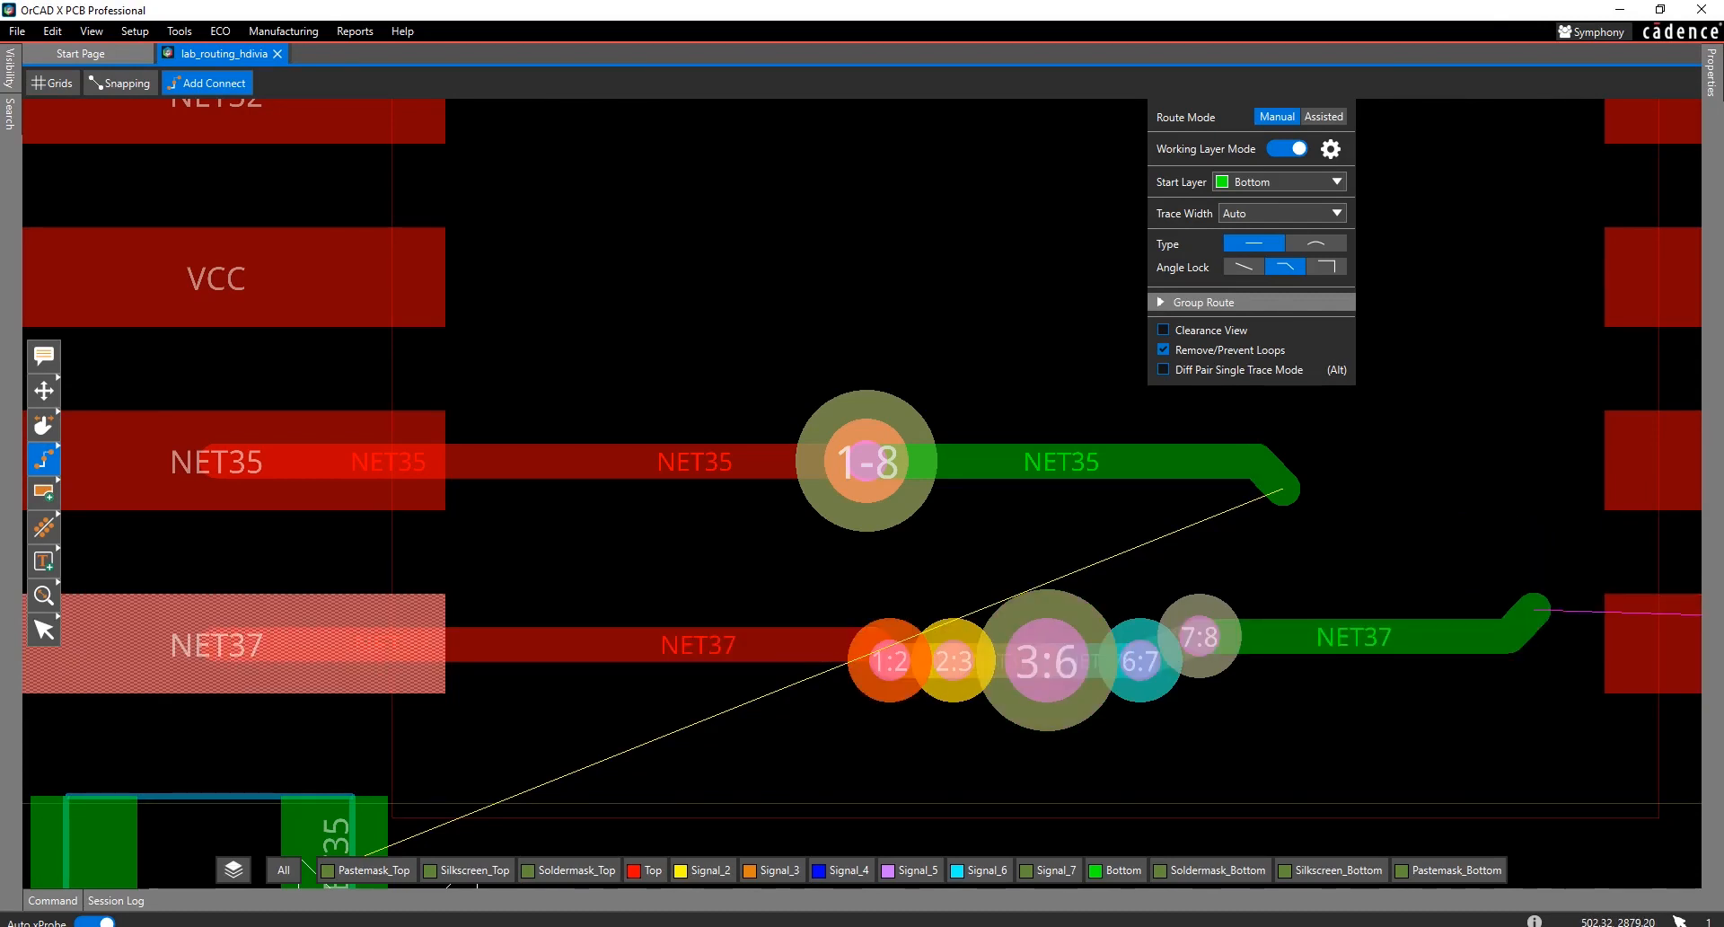
- Inspect the spacing of the staggered NET37 vias, and delete those vias together with their connecting traces
{"action": "scroll", "coordinate": [932, 699], "scroll_direction": "up", "scroll_amount": 3}
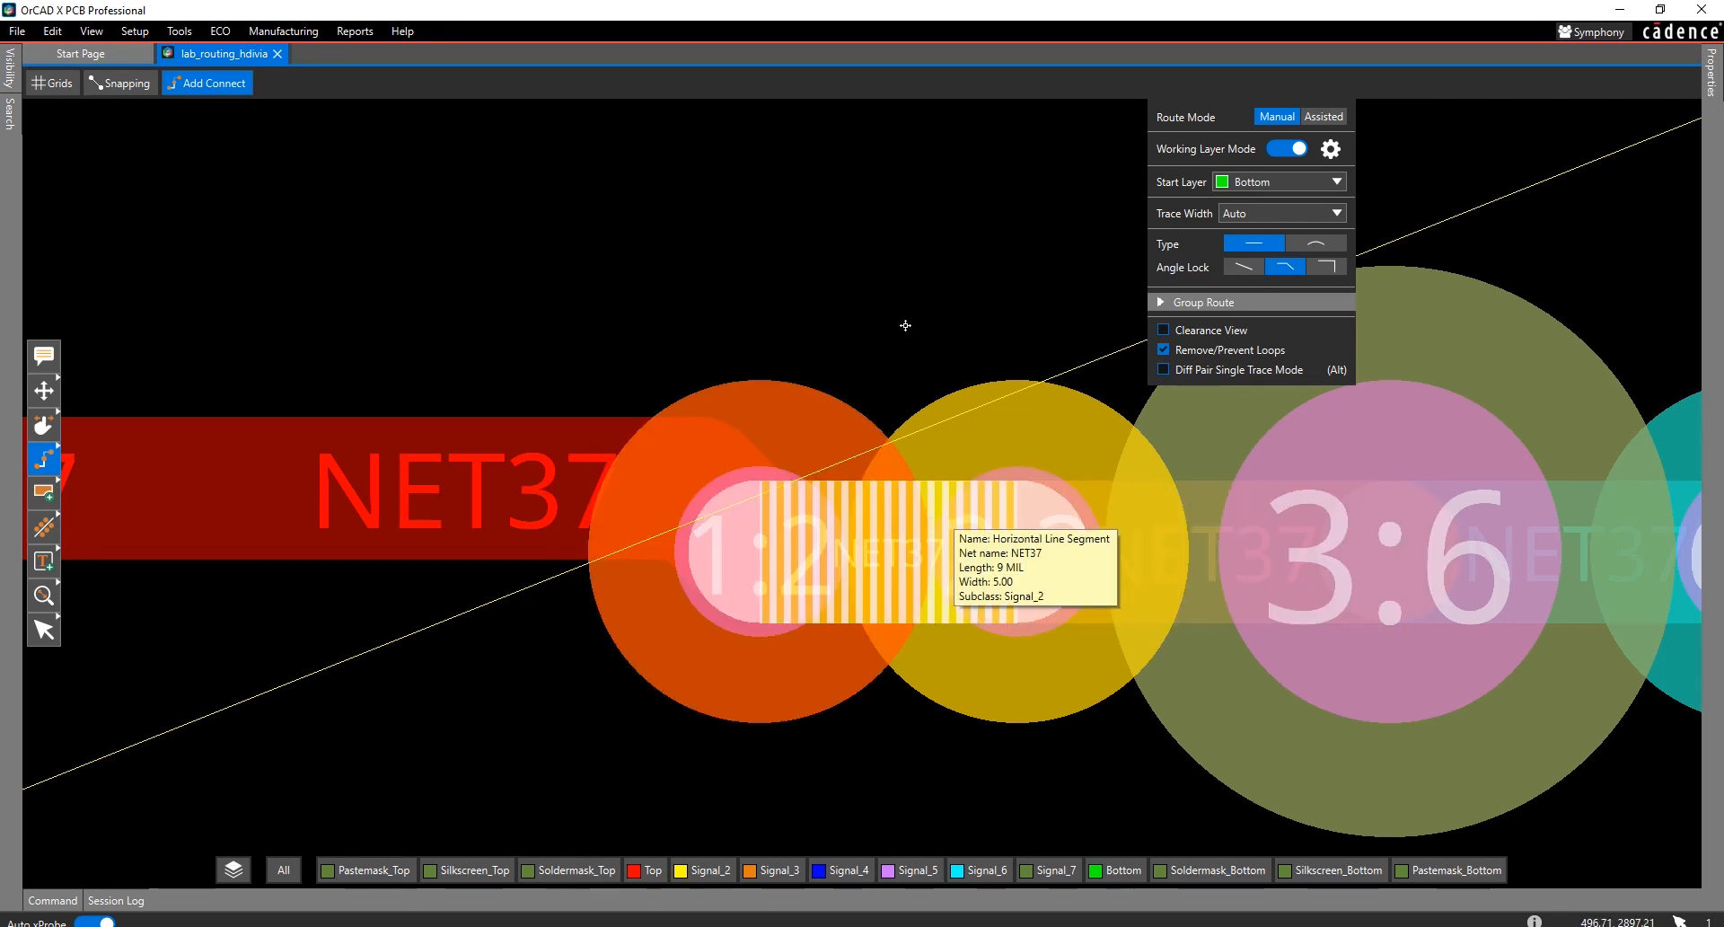
{"action": "scroll", "coordinate": [905, 325], "scroll_direction": "down", "scroll_amount": 2}
{"action": "middle_click_drag", "start_coordinate": [906, 325], "coordinate": [747, 663]}
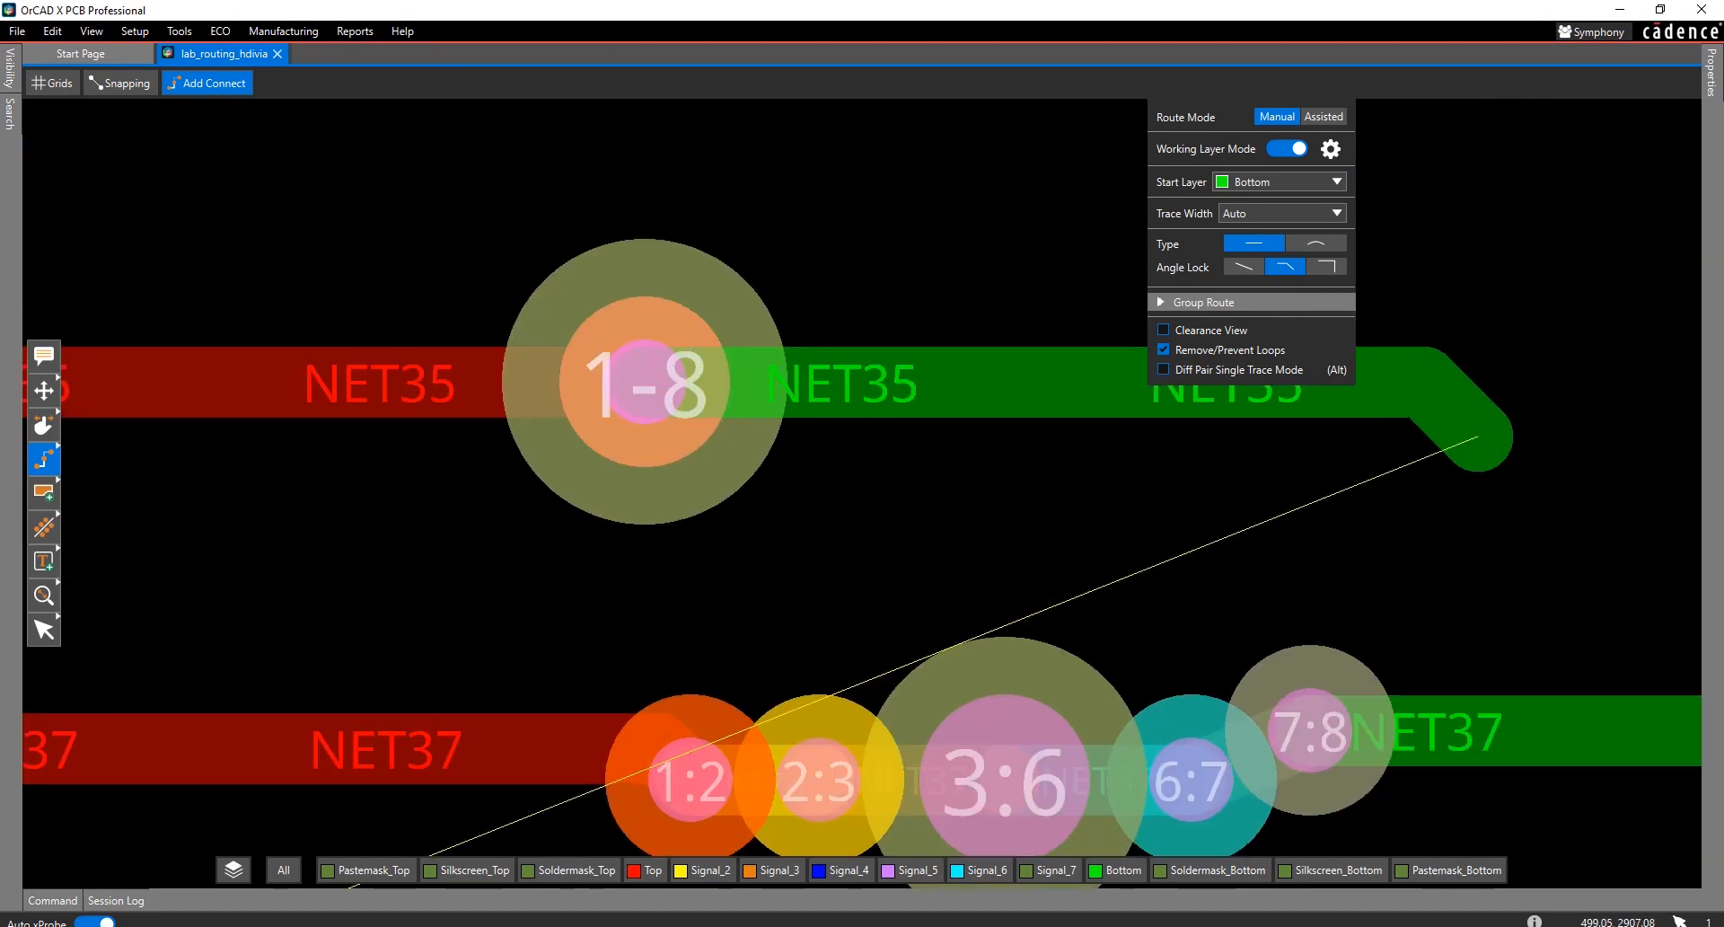
{"action": "mouse_move", "coordinate": [841, 477]}
{"action": "middle_mouse_down"}
{"action": "mouse_move", "coordinate": [1174, 650]}
{"action": "mouse_move", "coordinate": [1189, 424]}
{"action": "middle_mouse_up"}
{"action": "middle_click_drag", "start_coordinate": [1223, 551], "coordinate": [702, 455]}
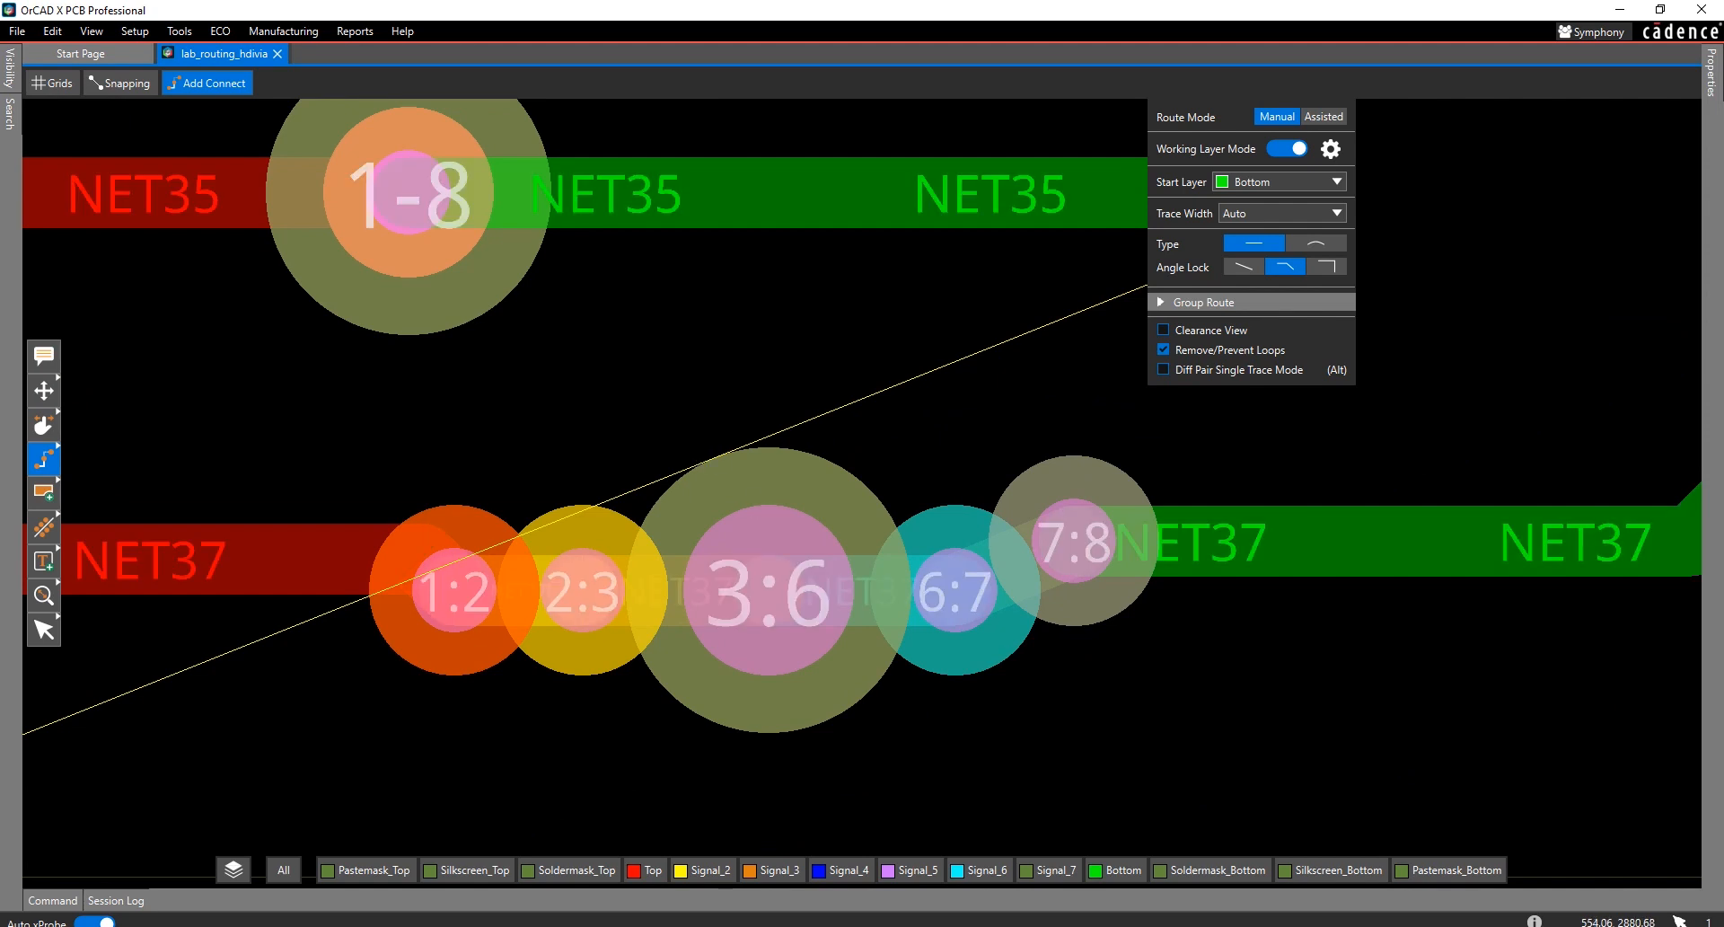
{"action": "mouse_move", "coordinate": [1317, 746]}
{"action": "left_mouse_down"}
{"action": "mouse_move", "coordinate": [611, 633]}
{"action": "mouse_move", "coordinate": [302, 480]}
{"action": "left_mouse_up"}
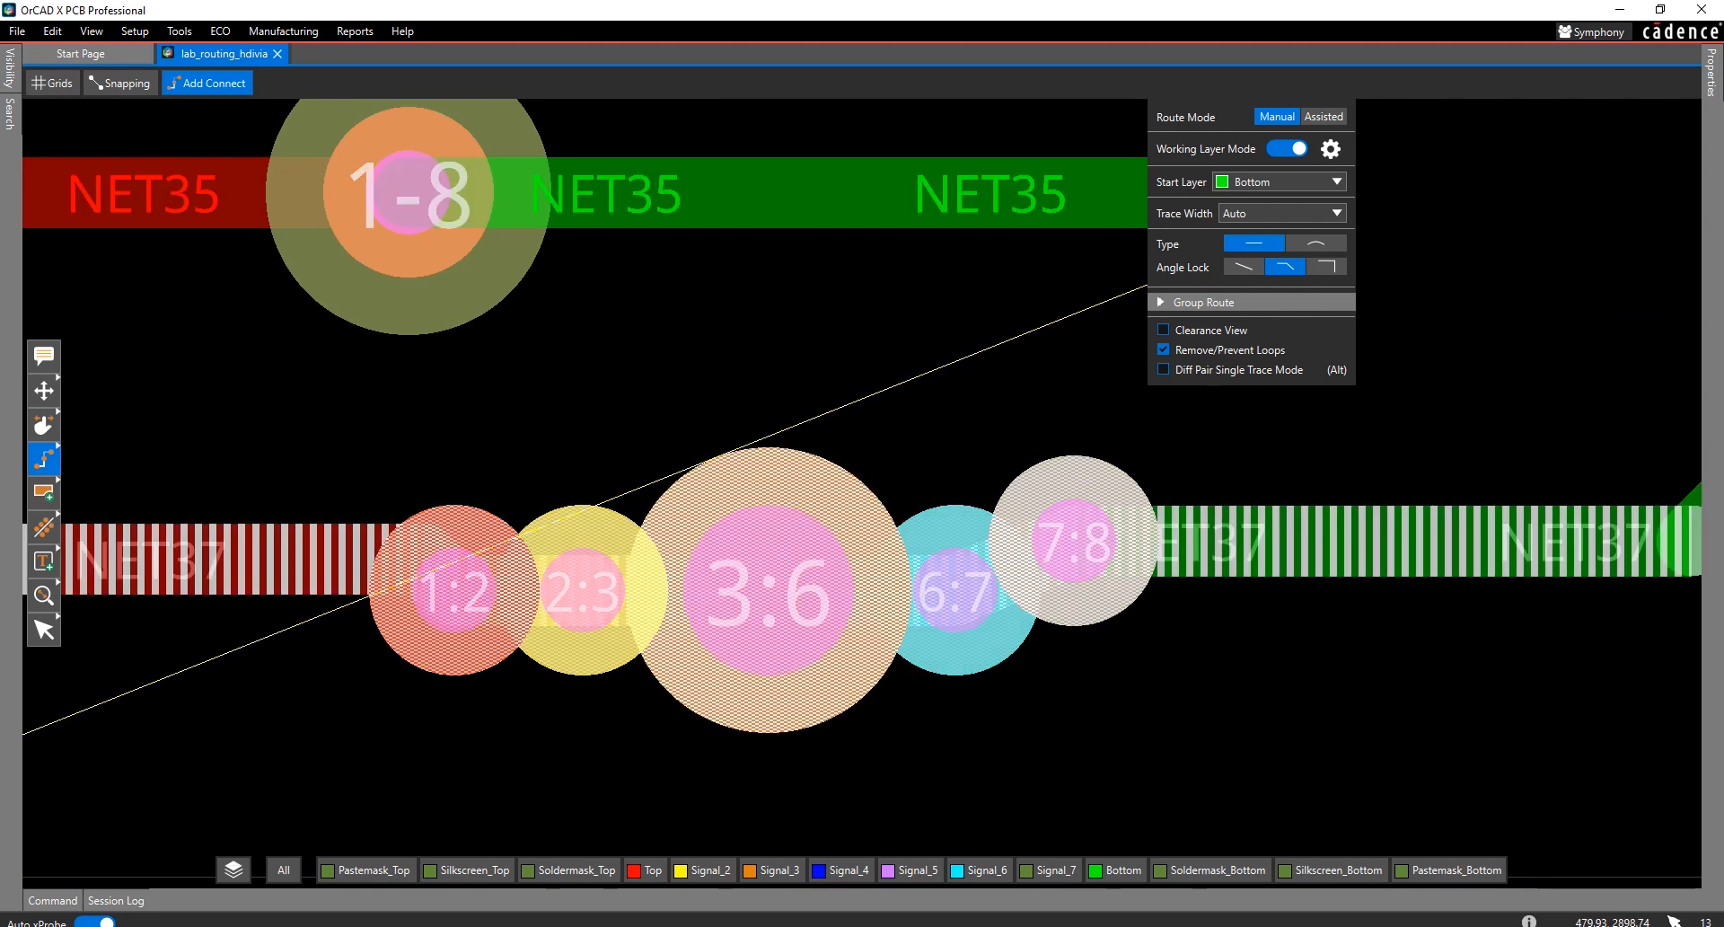
{"action": "key", "text": "Delete"}
- Turn off Working Layer Mode and set the routing start layer to Top and the end layer to Signal_3
{"action": "left_click", "coordinate": [1287, 149]}
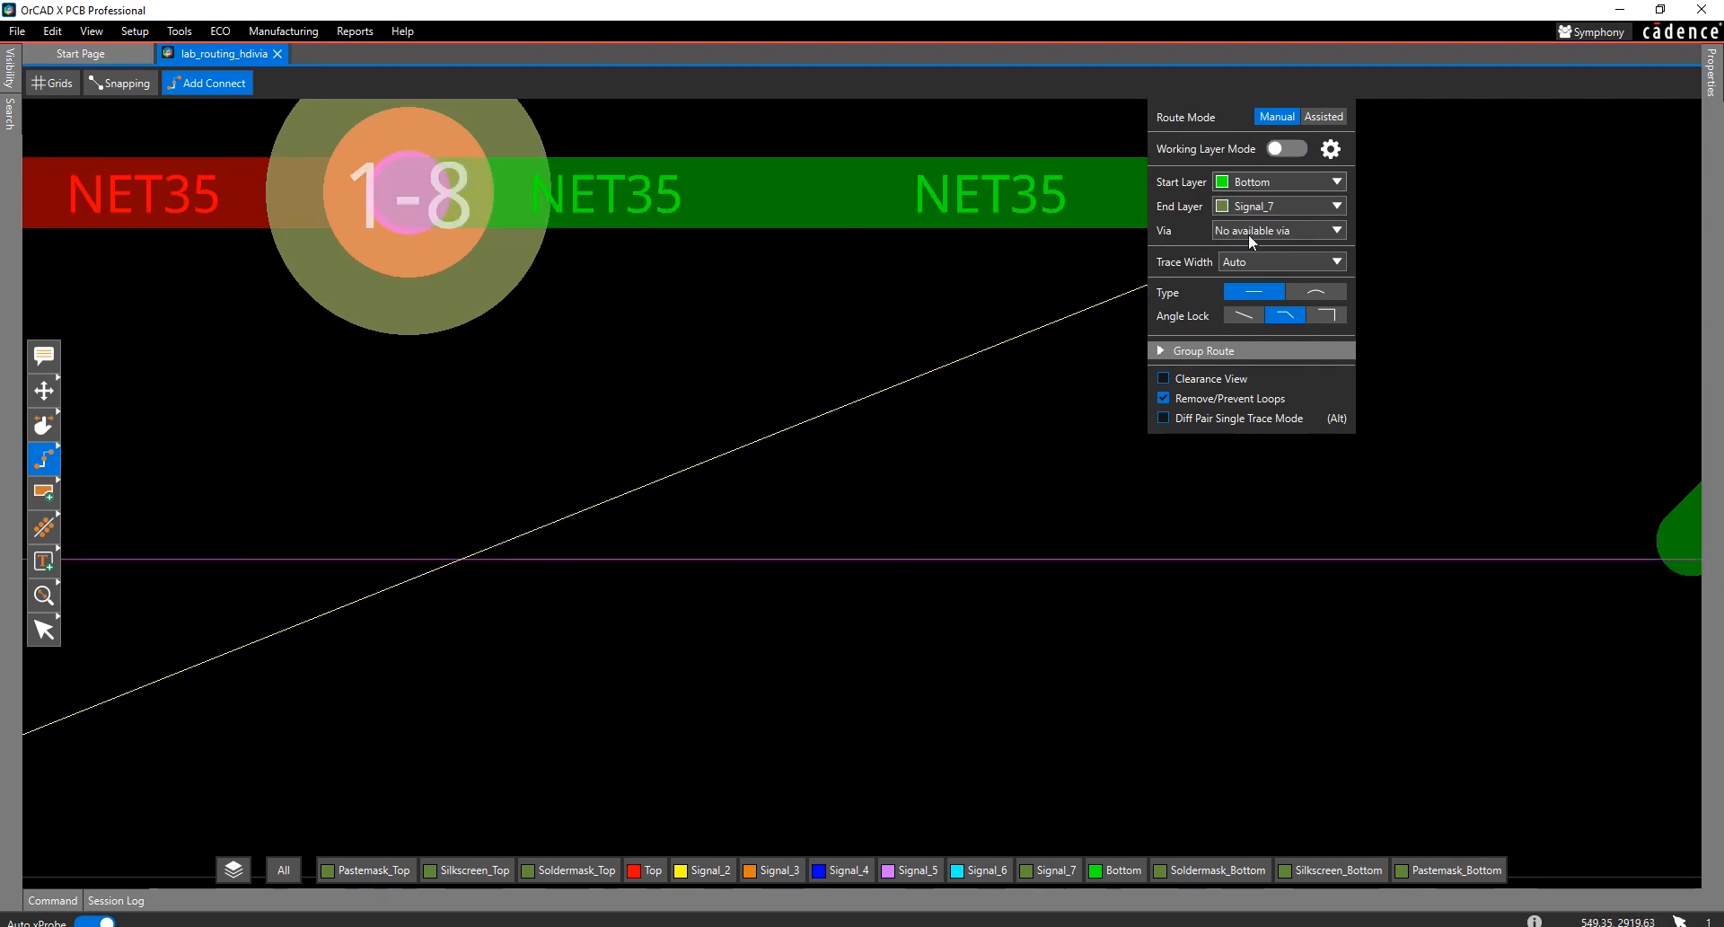
{"action": "middle_click_drag", "start_coordinate": [745, 676], "coordinate": [1330, 640]}
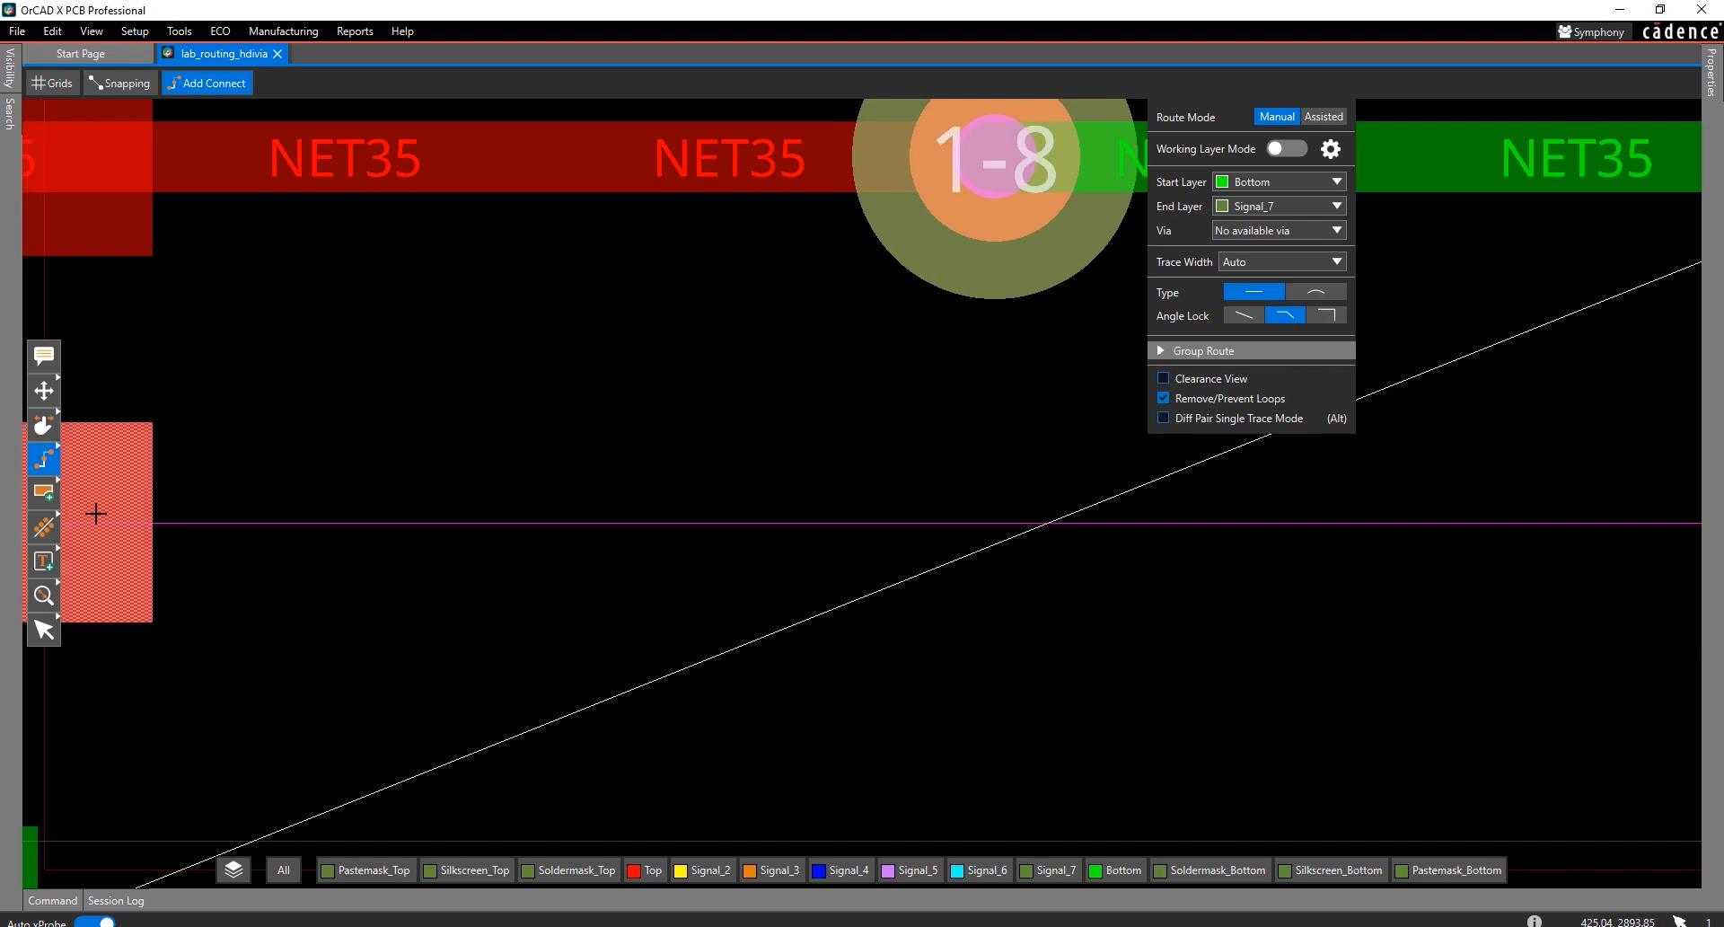
{"action": "left_click", "coordinate": [1322, 193]}
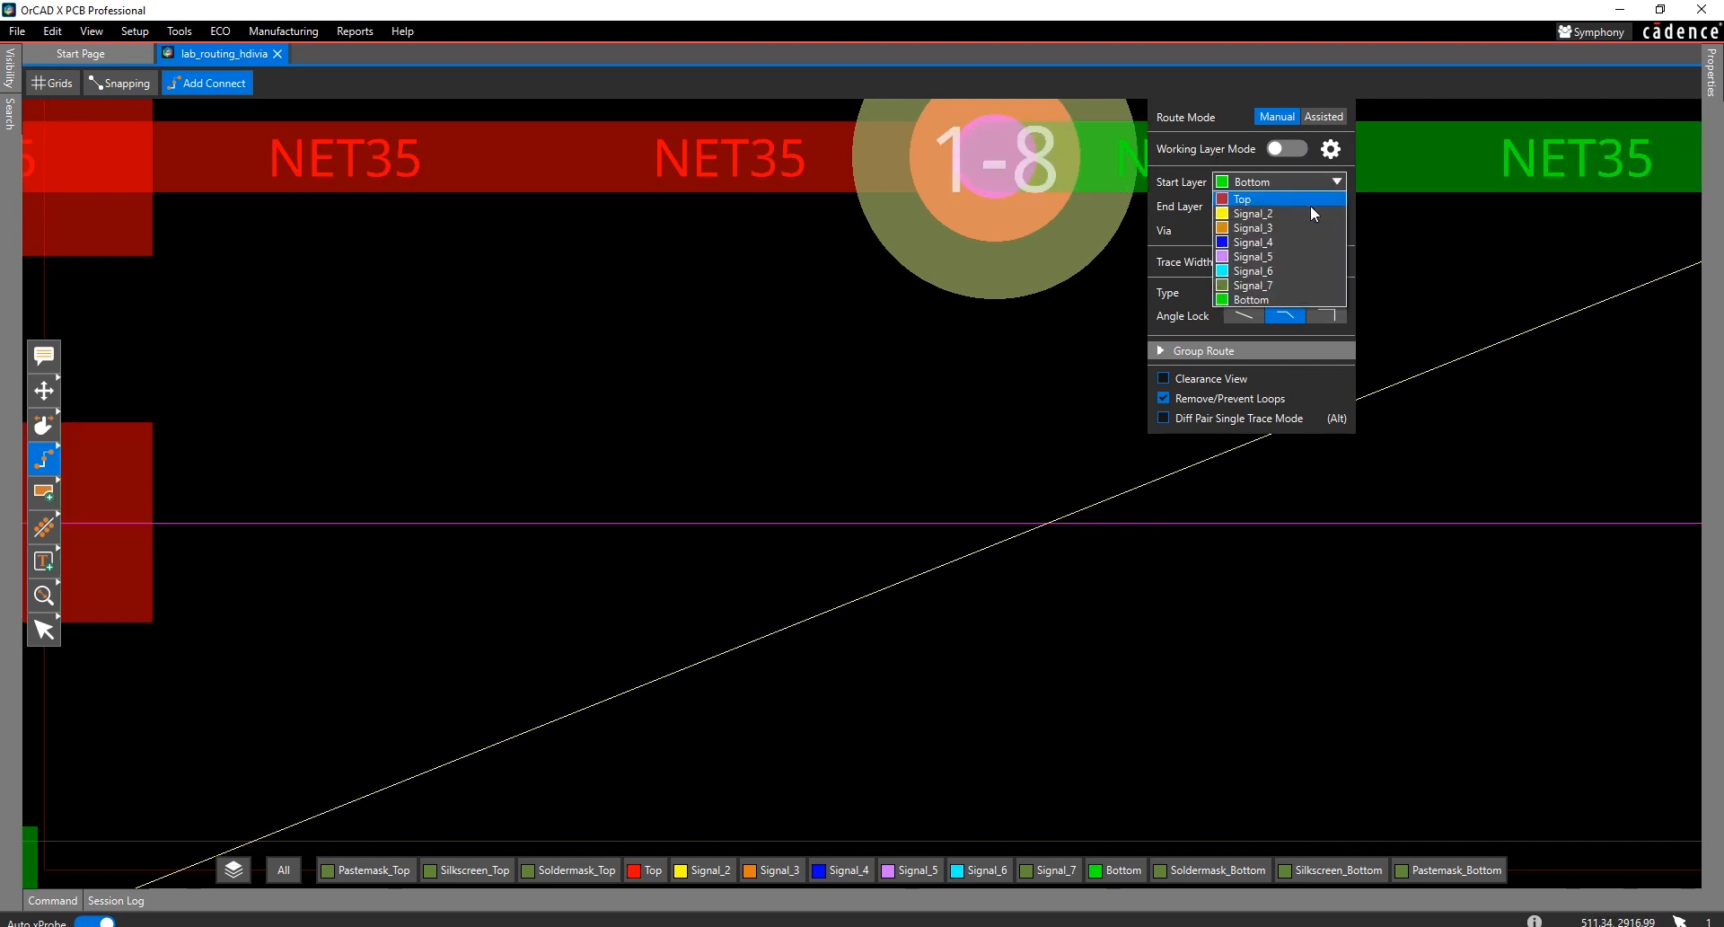
{"action": "left_click", "coordinate": [1307, 196]}
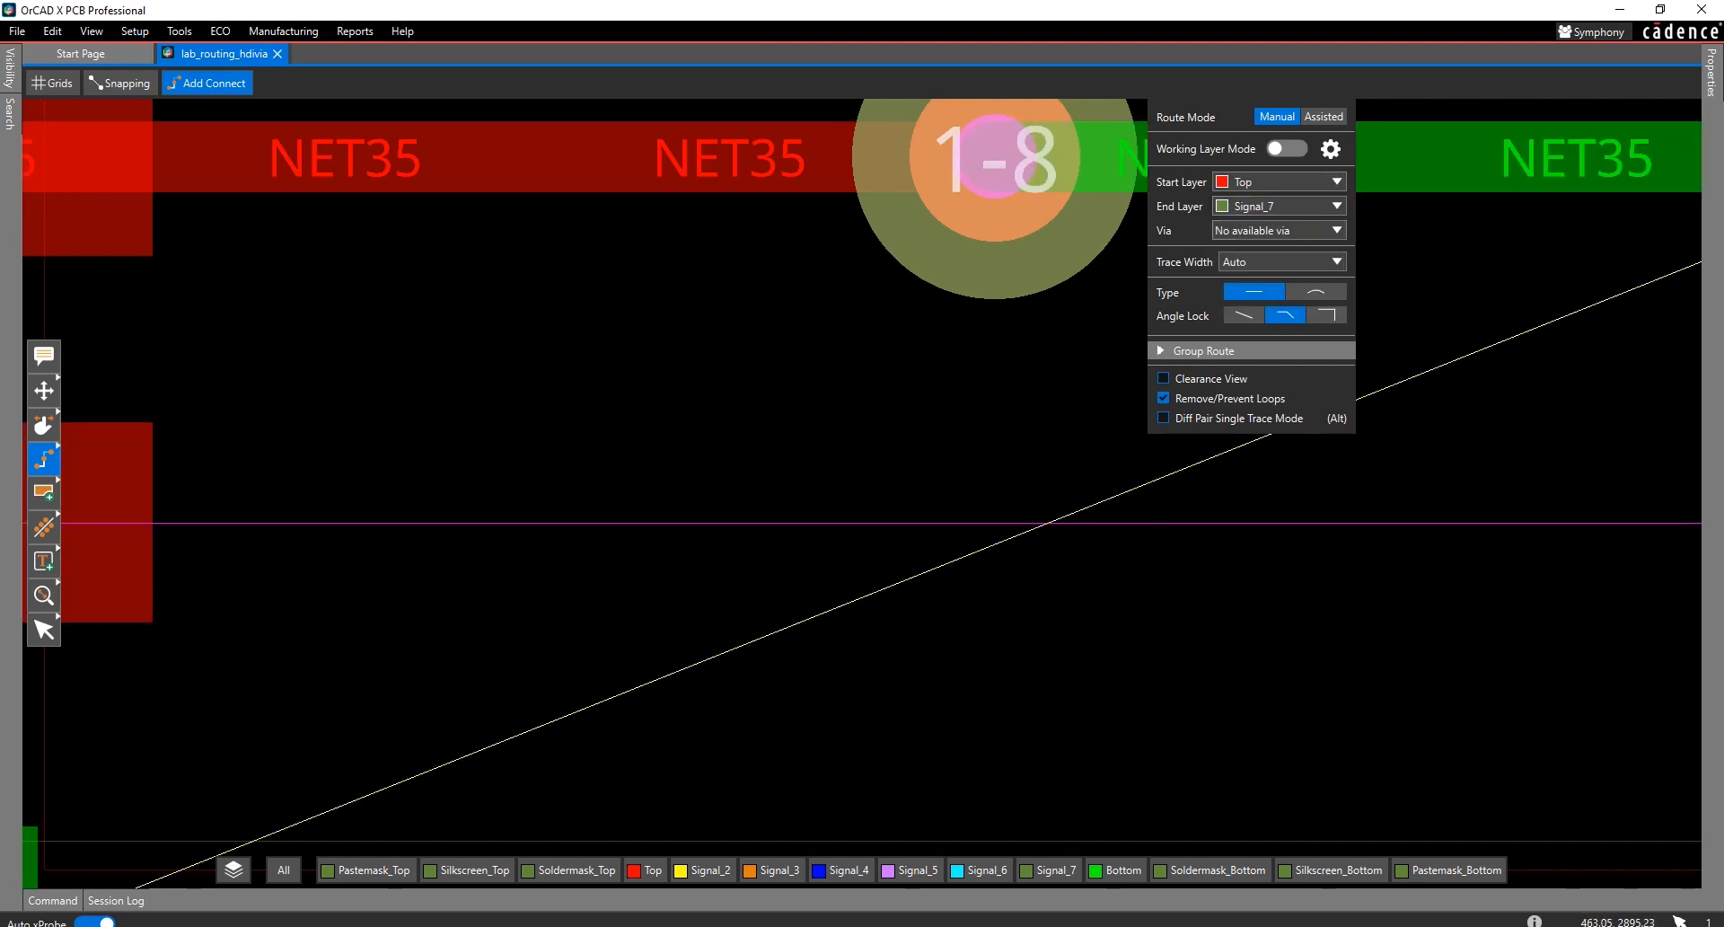
{"action": "left_click", "coordinate": [1308, 206]}
{"action": "left_click", "coordinate": [1282, 234]}
{"action": "left_click", "coordinate": [1309, 206]}
{"action": "left_click", "coordinate": [1291, 251]}
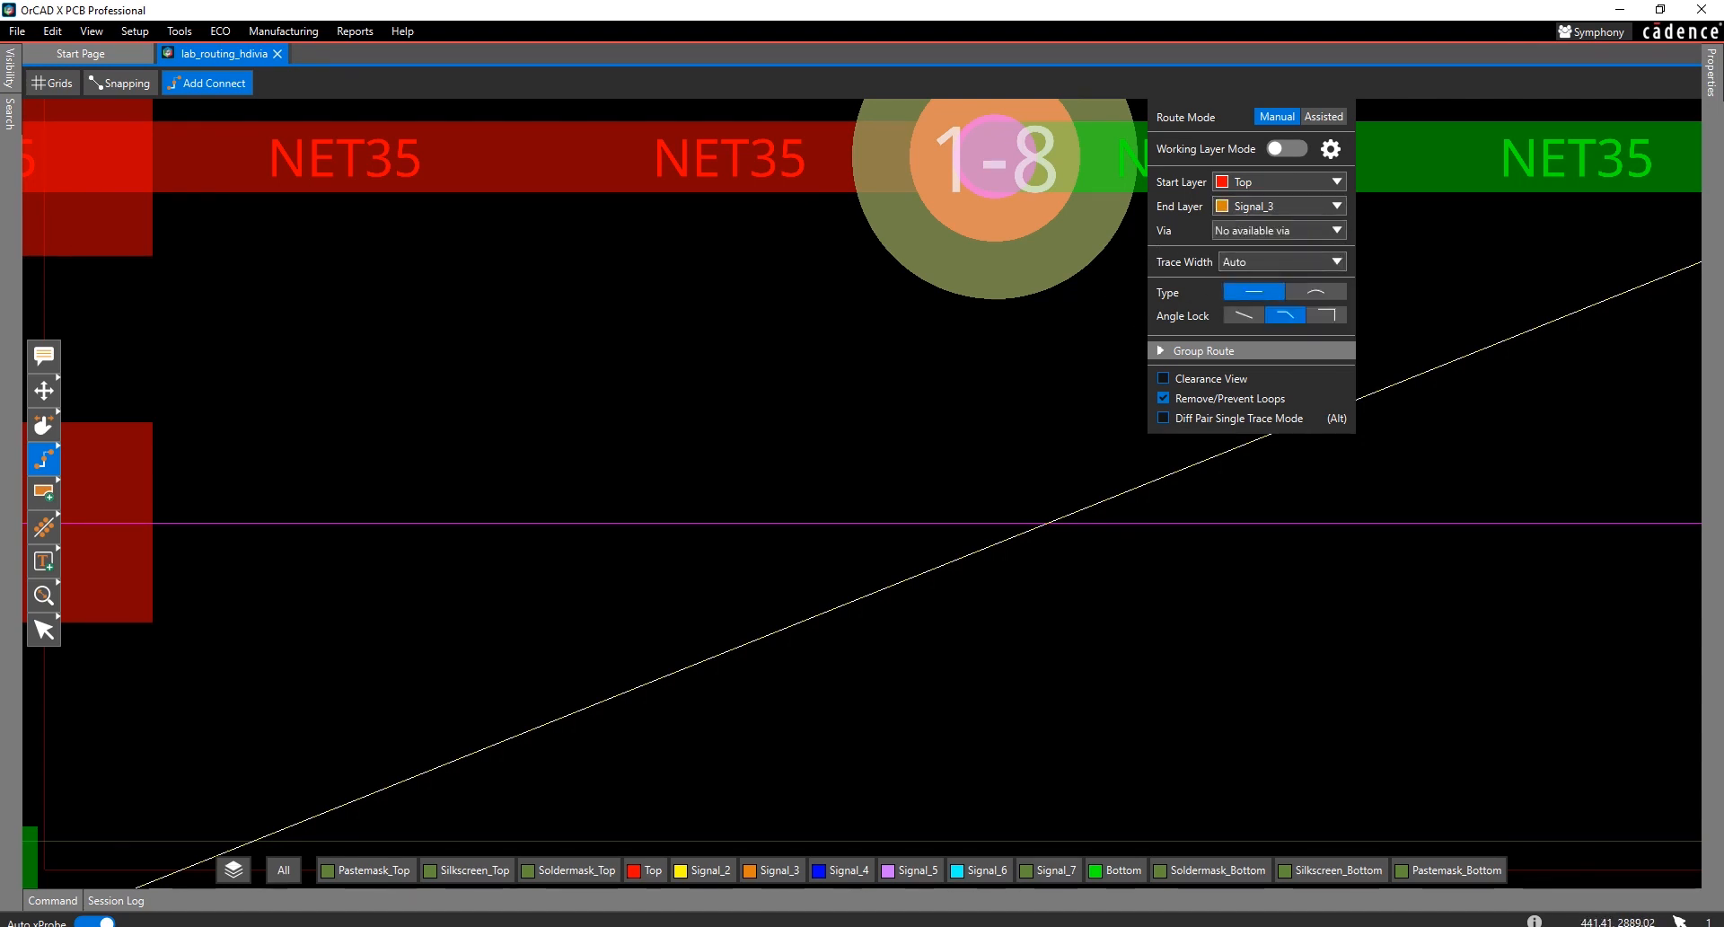
- Route NET37 on Top to a VIA019 via switching to Signal_3, and end the route with Working Layer Mode re-enabled
{"action": "left_click", "coordinate": [103, 517]}
{"action": "double_click", "coordinate": [680, 521]}
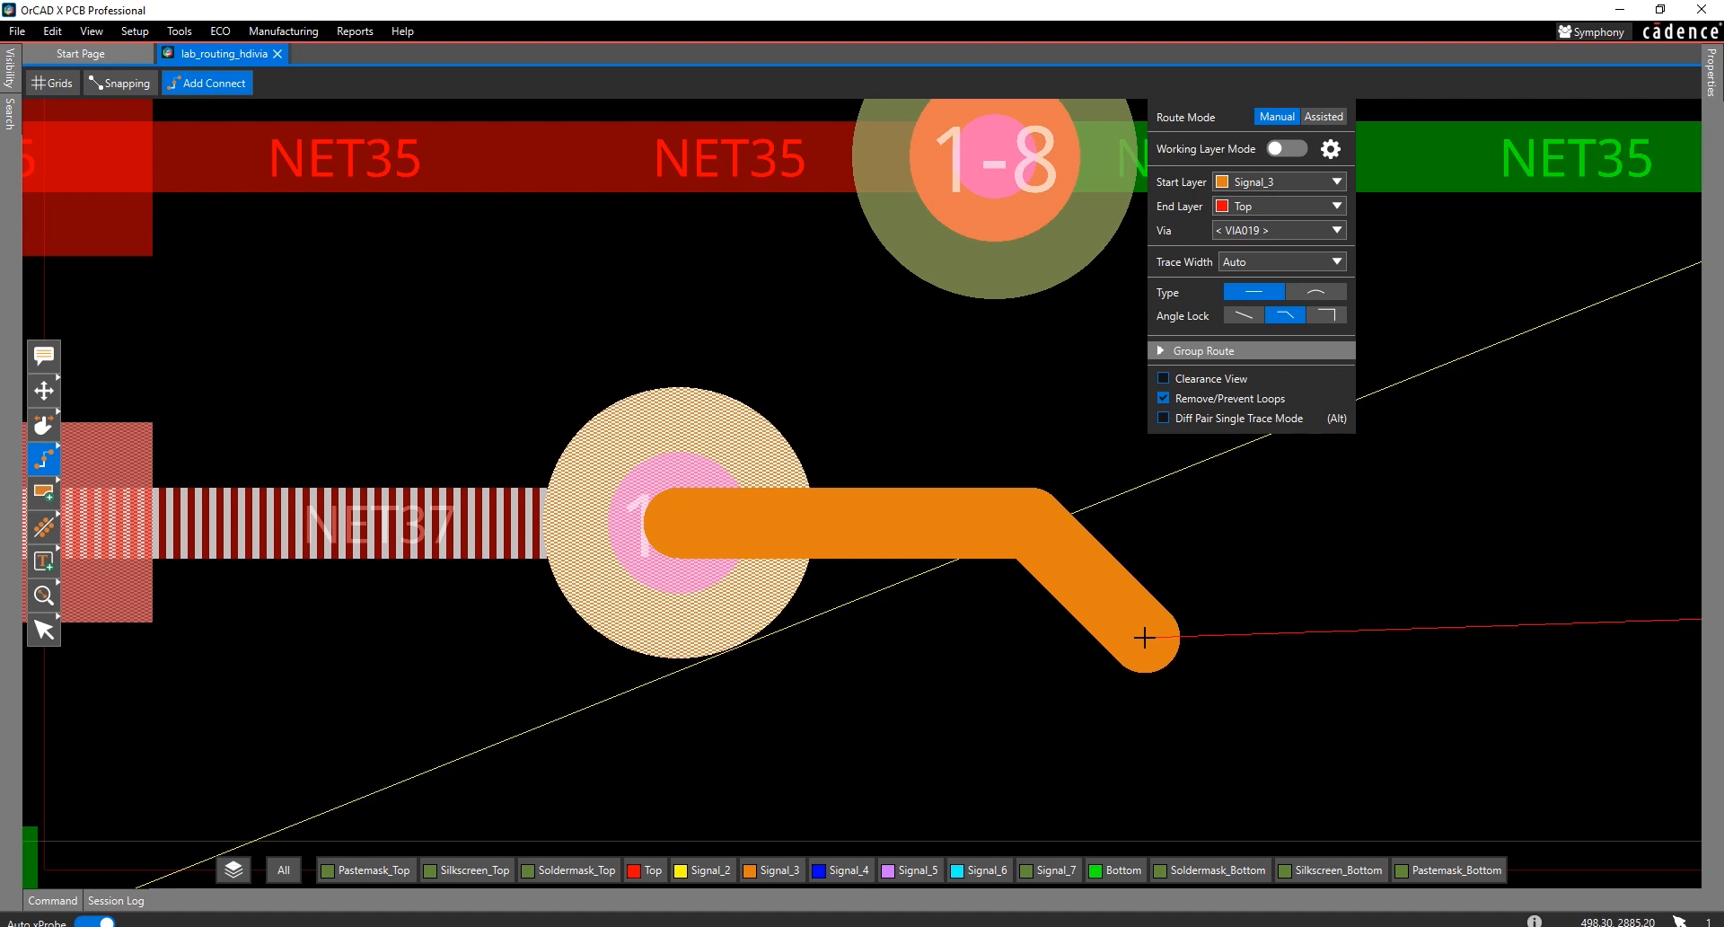
{"action": "left_click", "coordinate": [1300, 151]}
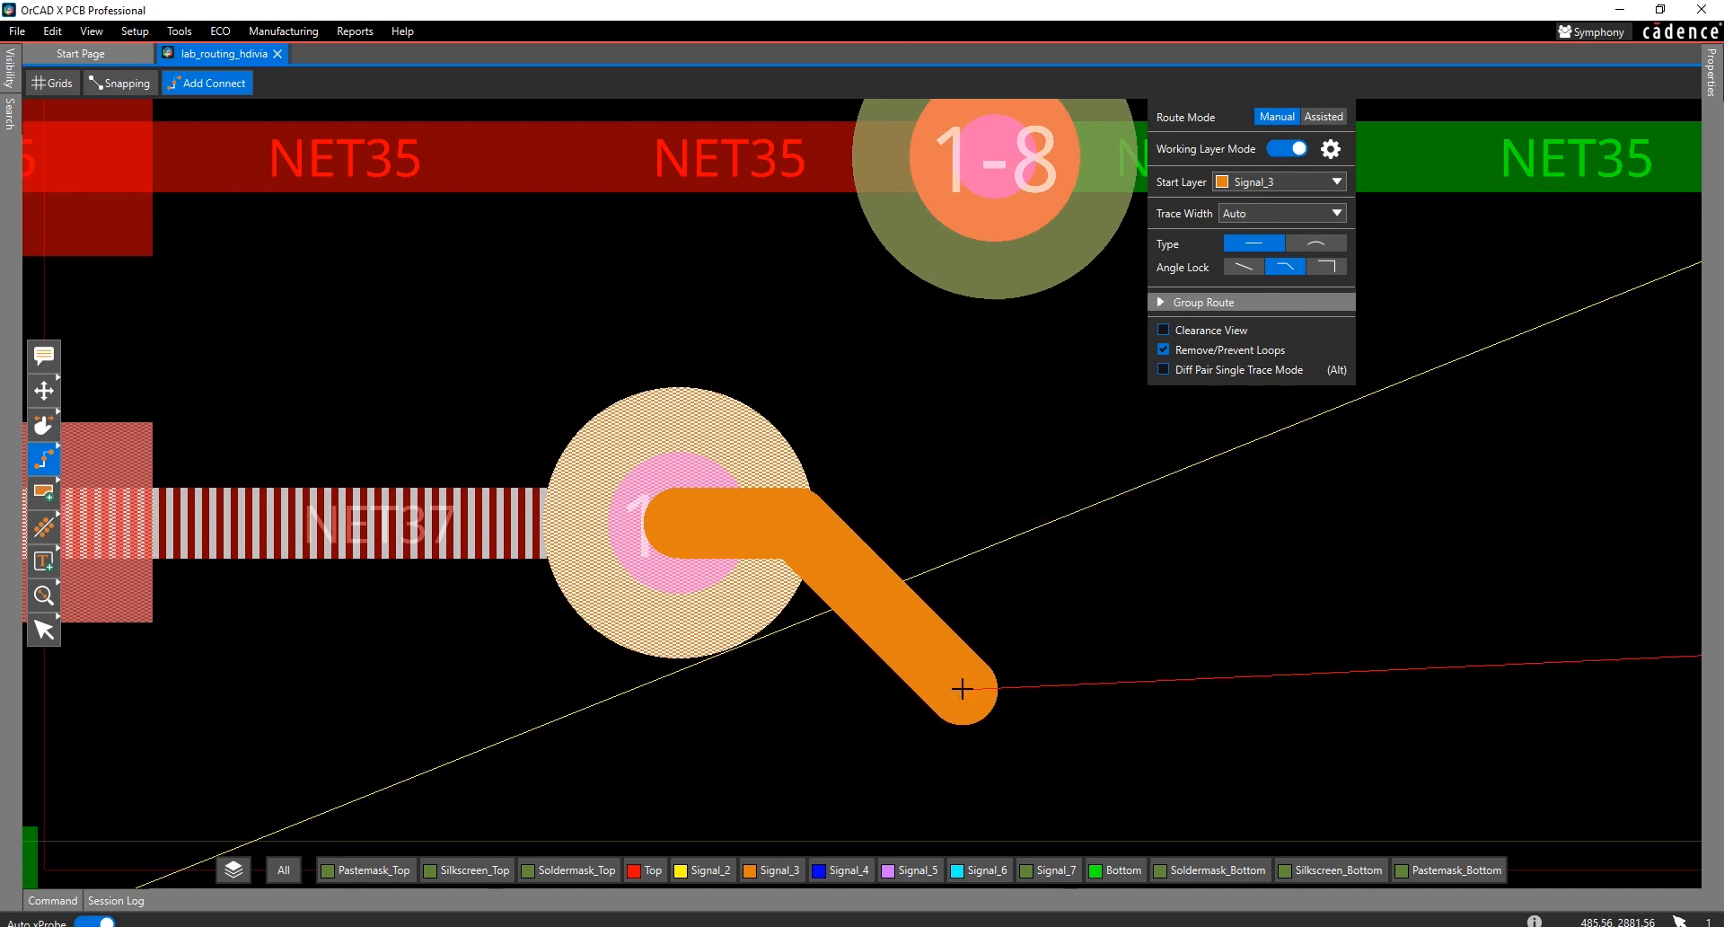
{"action": "key", "text": "Escape"}
- Slide the whole NET35 1-8 via stack to new positions along its route as a single unit
{"action": "middle_click_drag", "start_coordinate": [945, 572], "coordinate": [839, 614]}
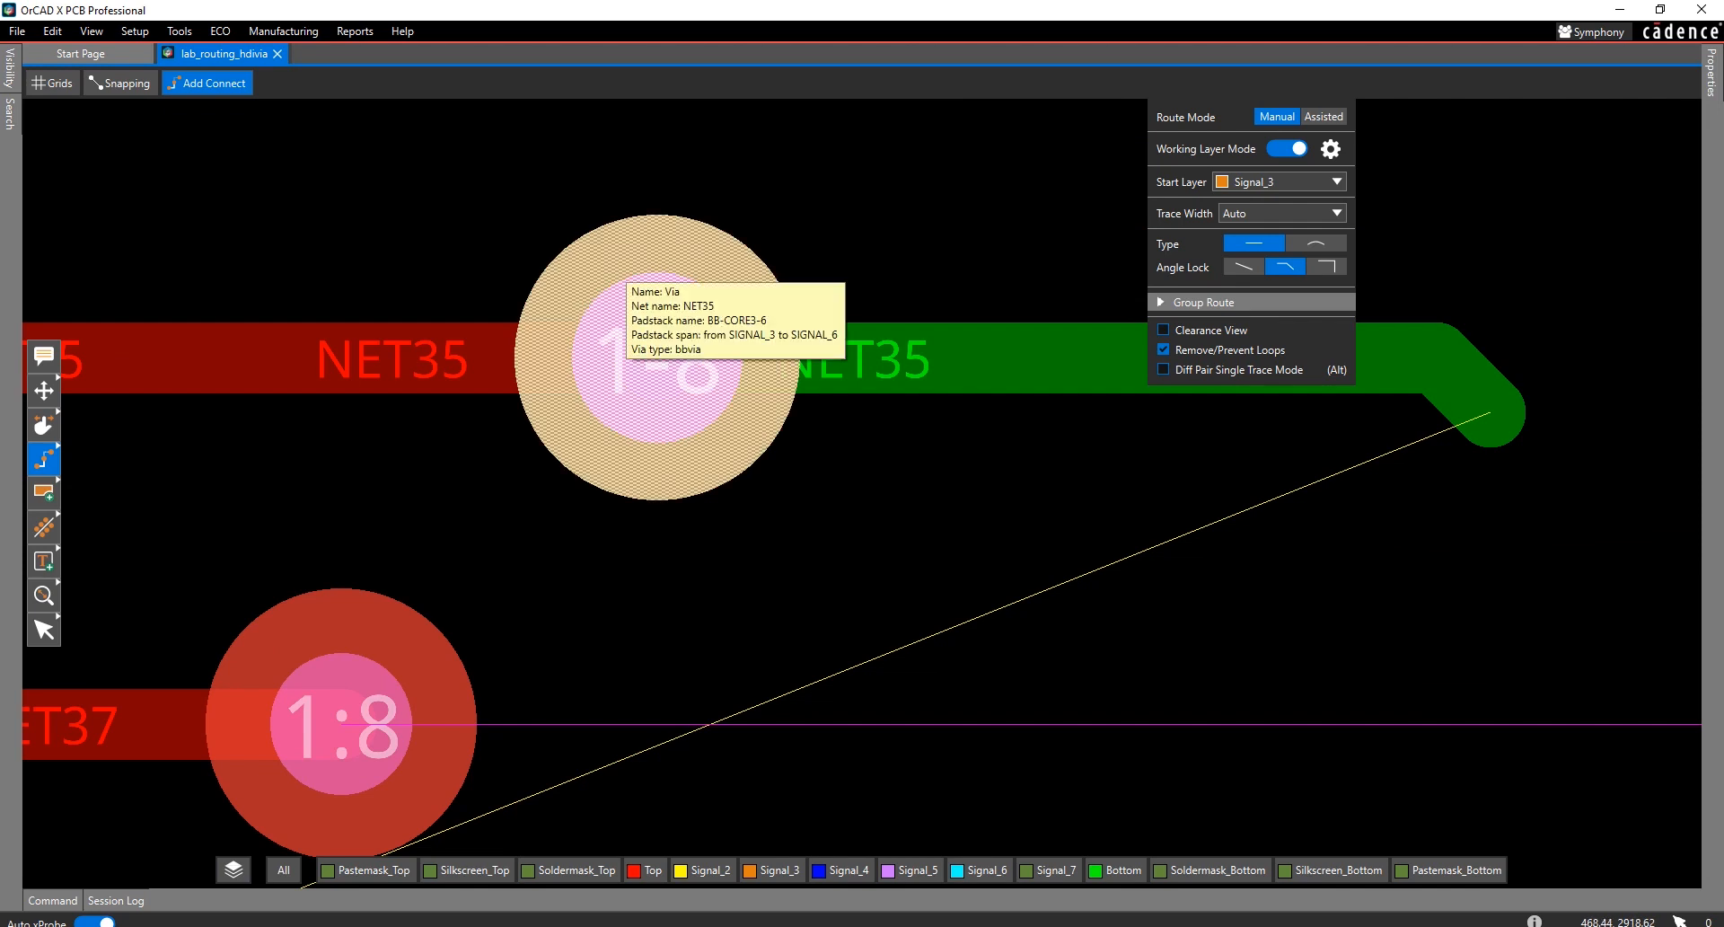
{"action": "left_click", "coordinate": [44, 424]}
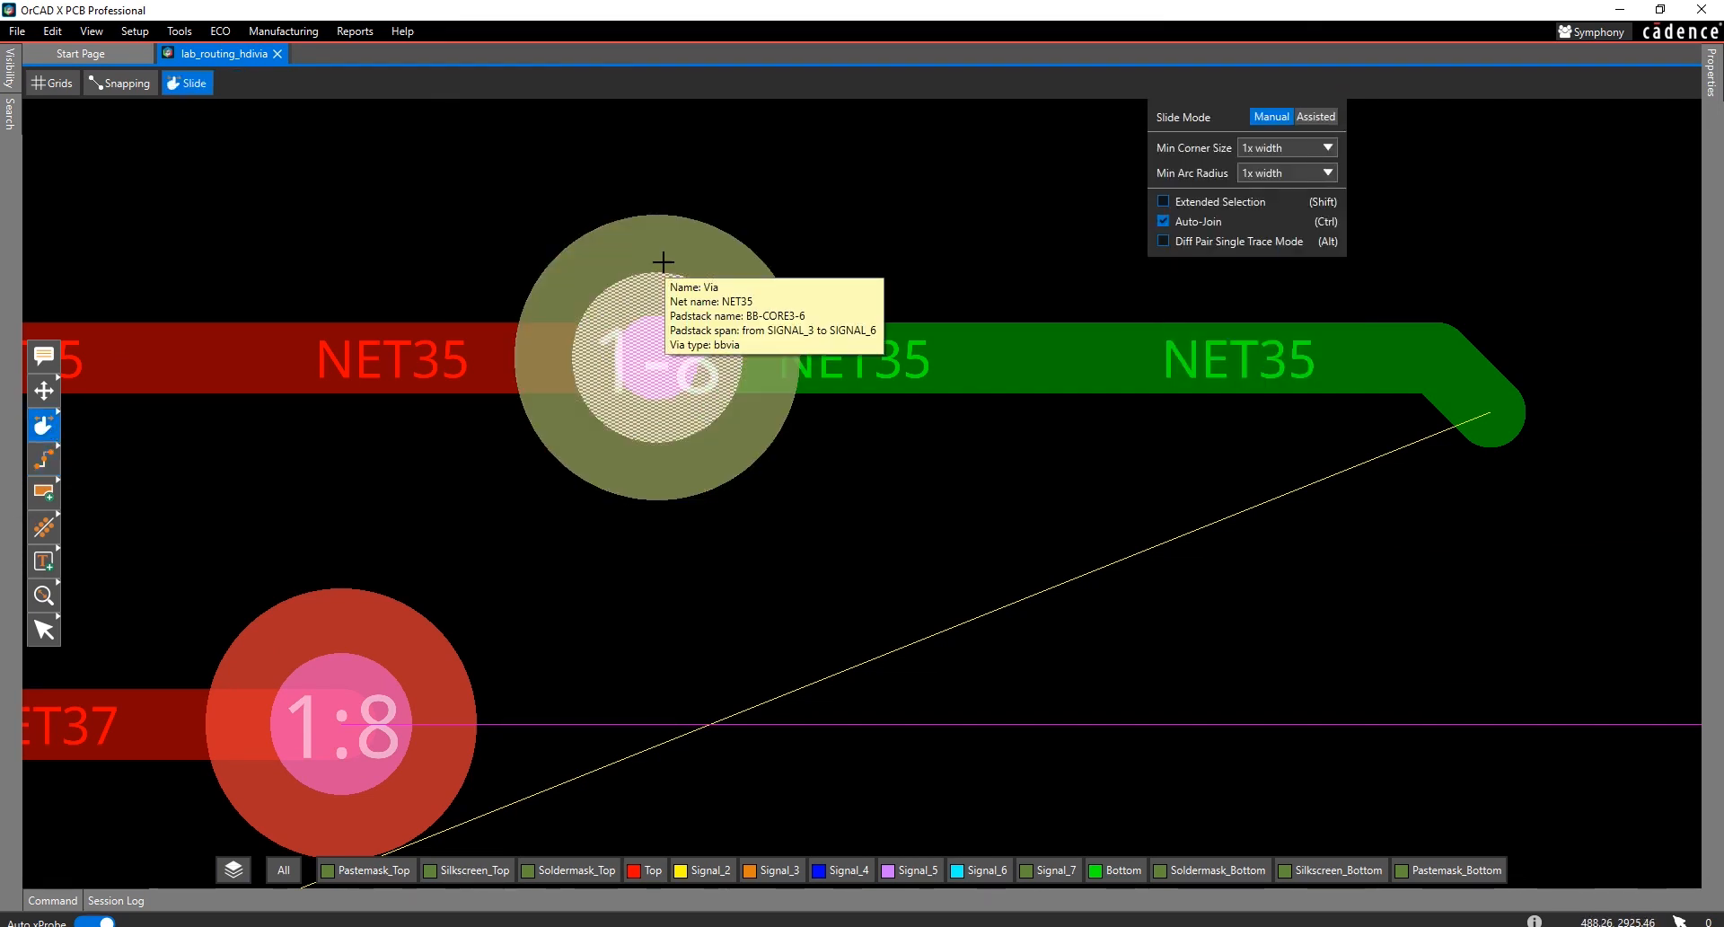
{"action": "left_click_drag", "start_coordinate": [662, 262], "coordinate": [752, 290]}
{"action": "left_click_drag", "start_coordinate": [942, 290], "coordinate": [676, 456]}
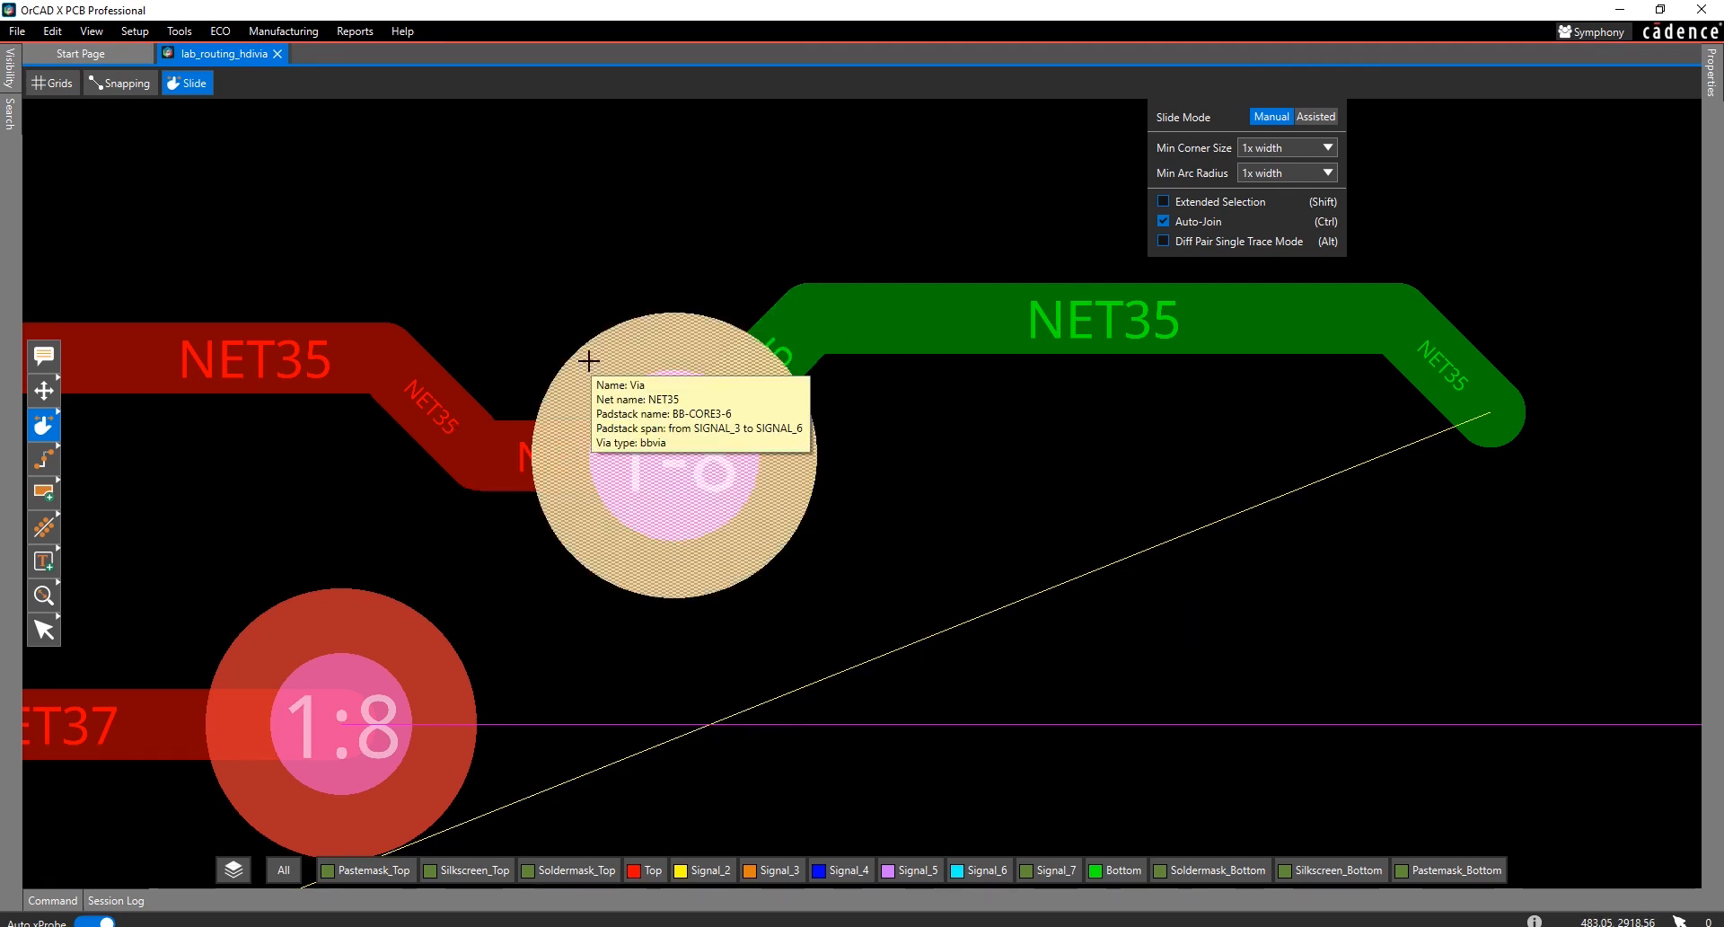
- Split the 1-2 and 2-3 vias off the NET35 stack and place them directly below the remaining vias
{"action": "mouse_move", "coordinate": [591, 361]}
{"action": "left_mouse_down"}
{"action": "mouse_move", "coordinate": [627, 327]}
{"action": "mouse_move", "coordinate": [628, 341]}
{"action": "left_mouse_up"}
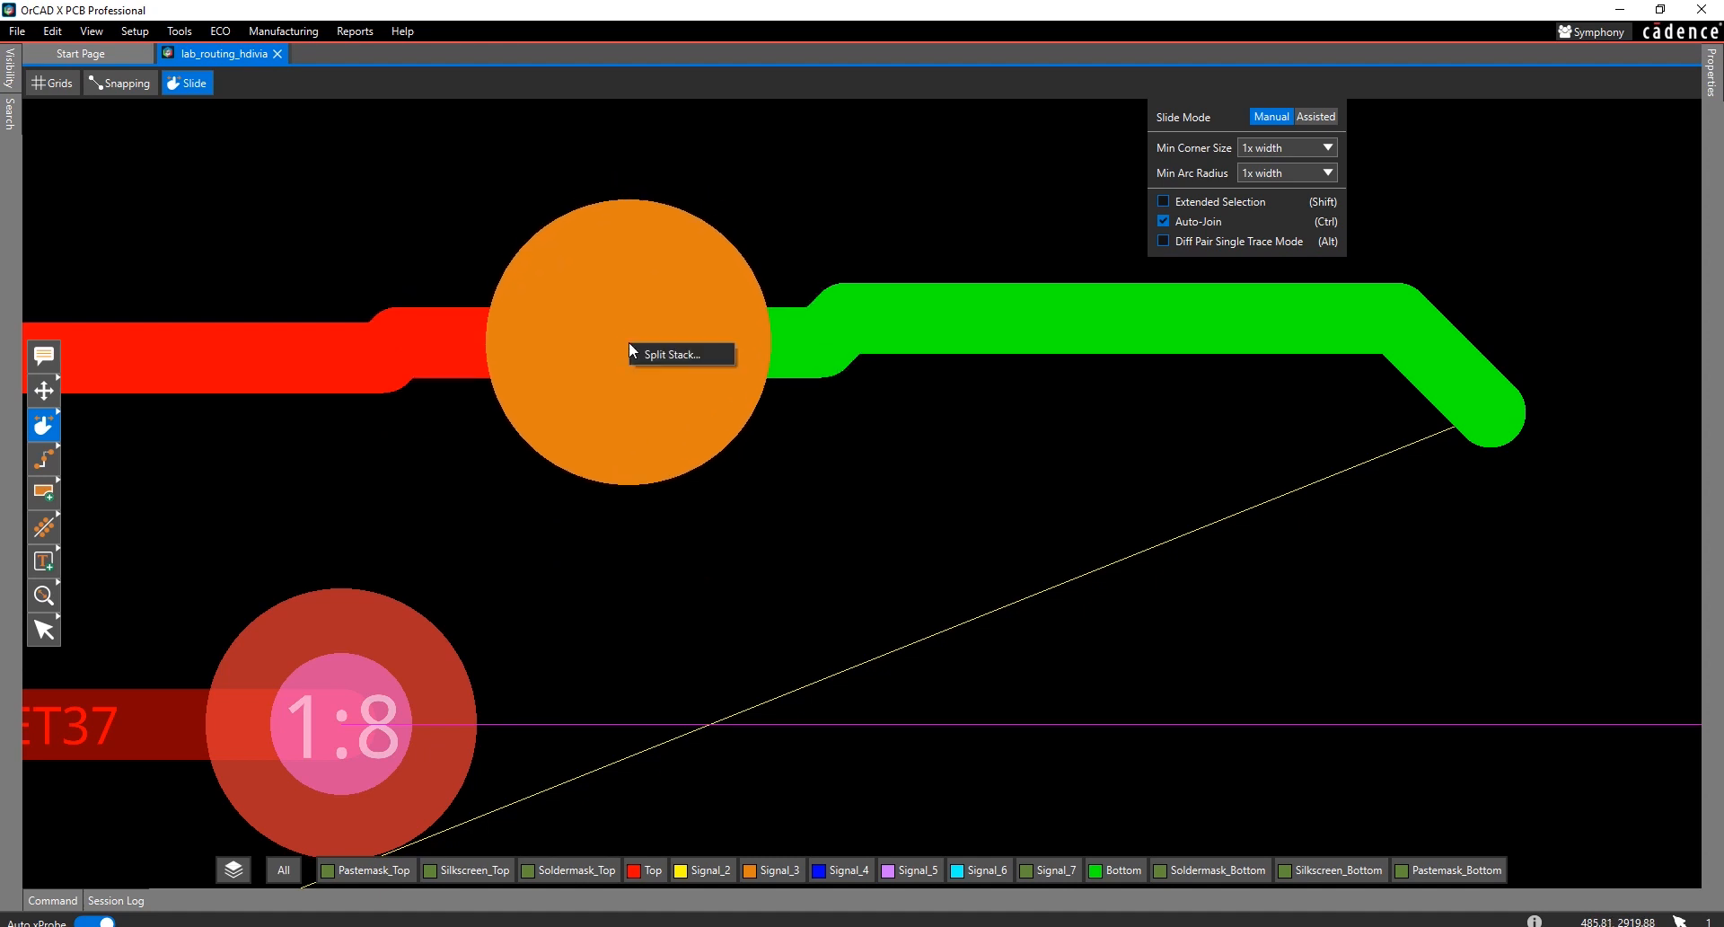
{"action": "left_click", "coordinate": [664, 354]}
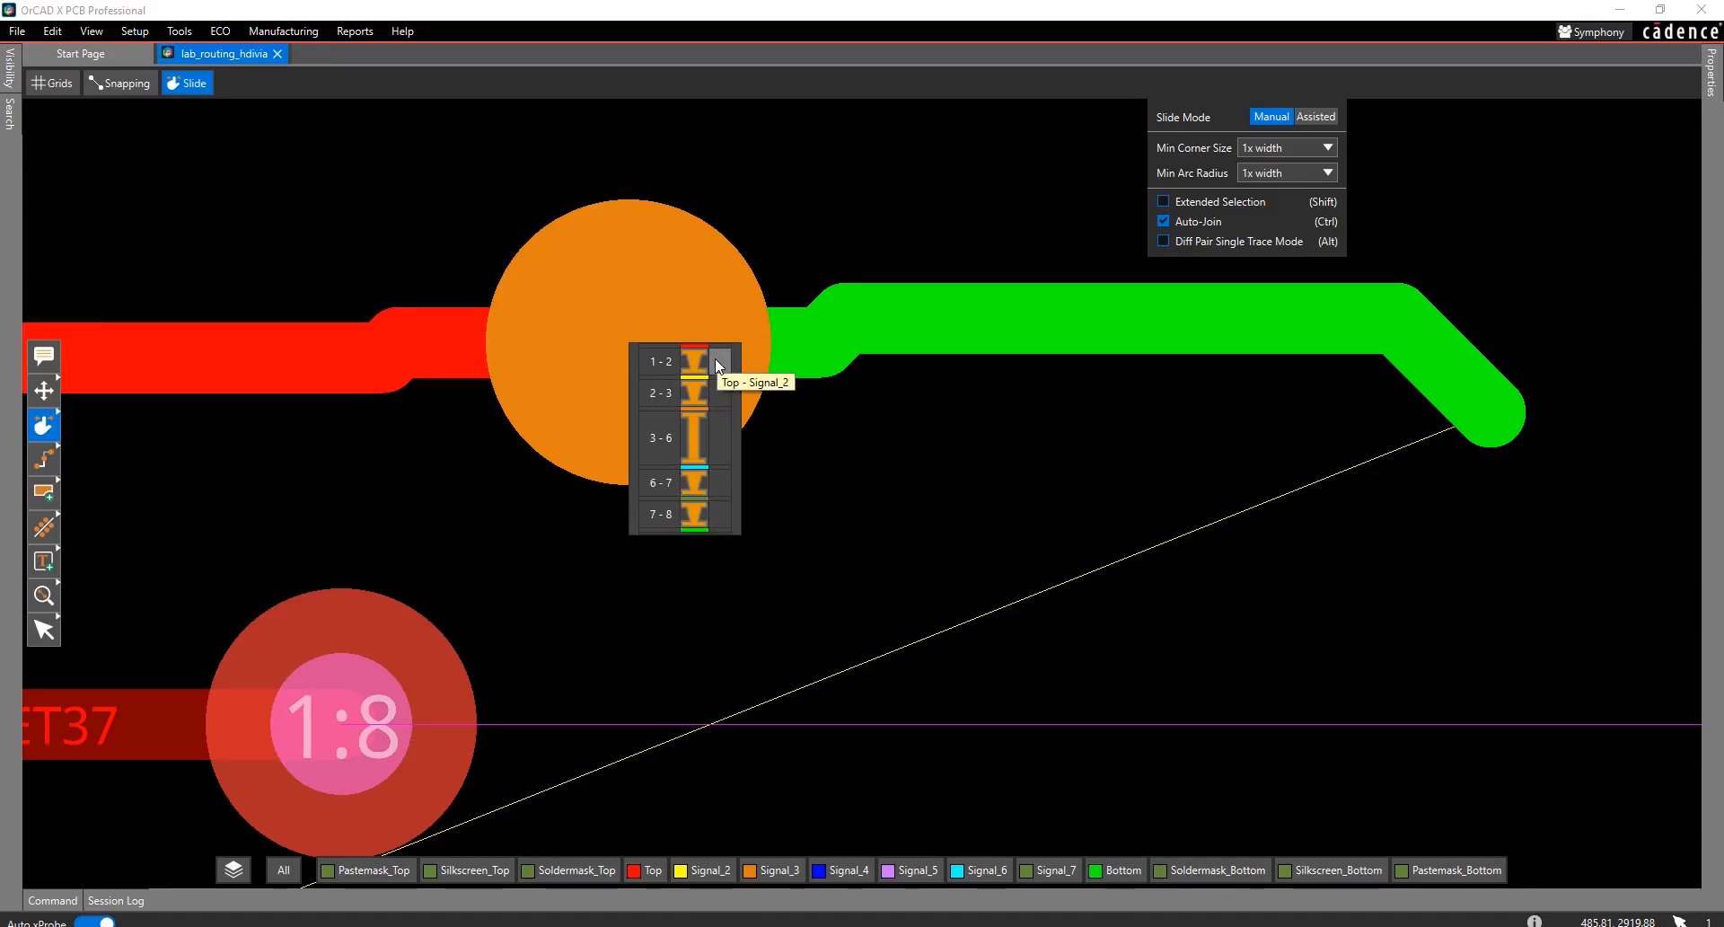
{"action": "left_click_drag", "start_coordinate": [717, 362], "coordinate": [718, 402]}
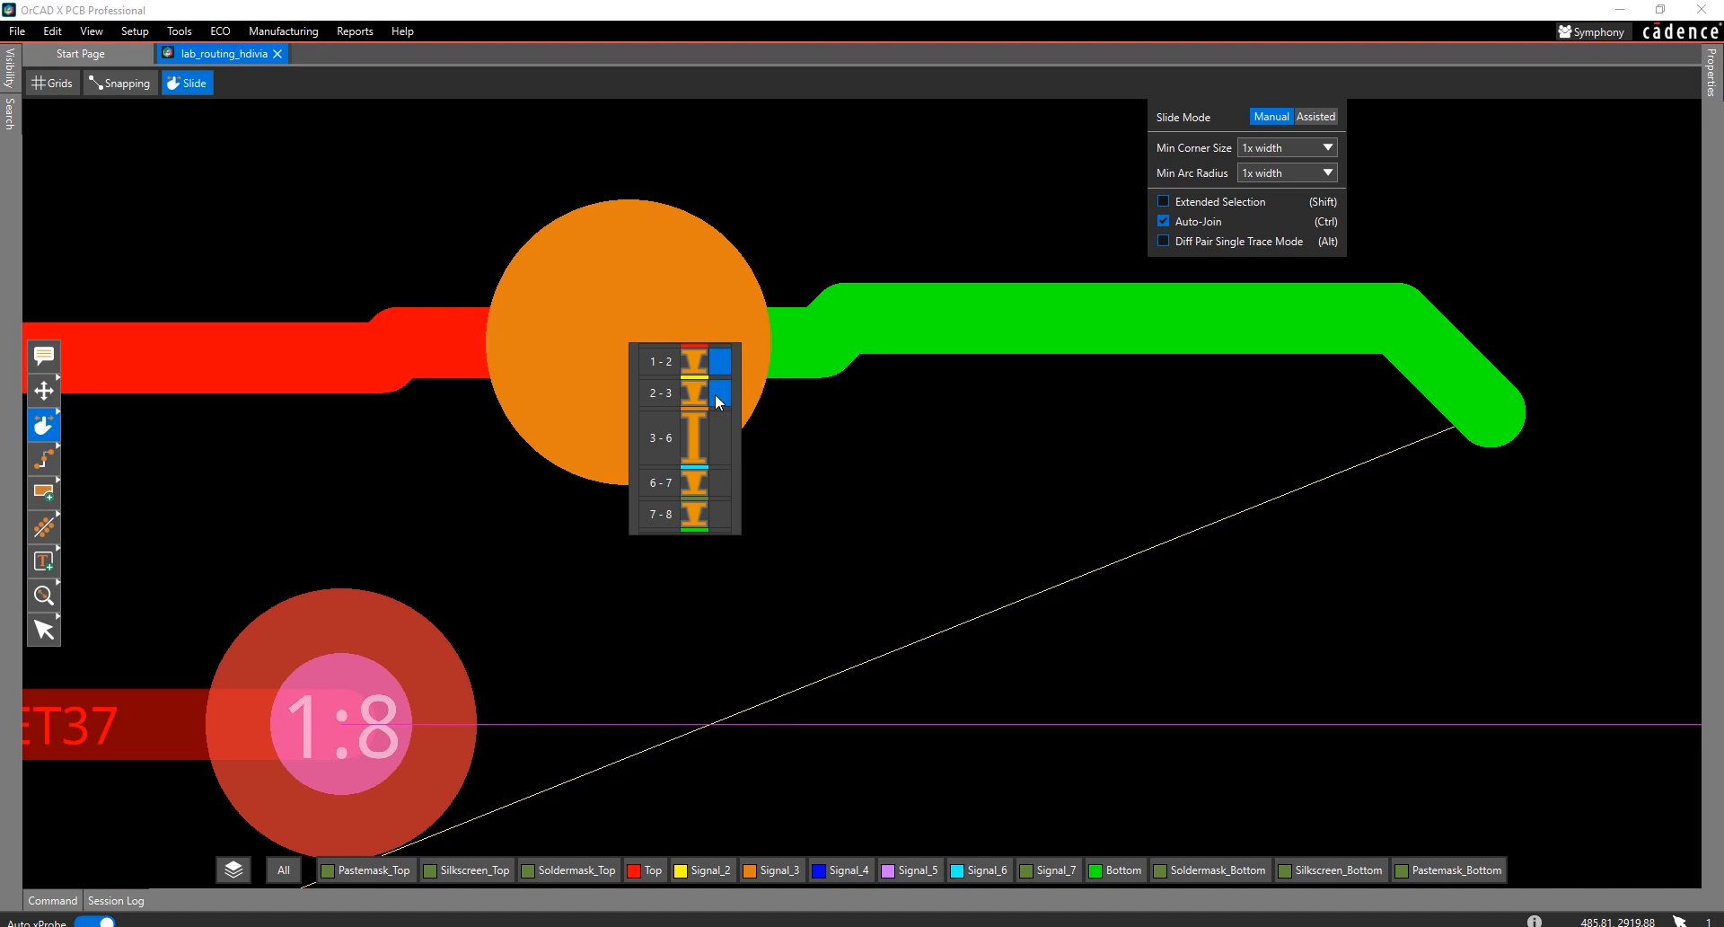
{"action": "left_click_drag", "start_coordinate": [718, 401], "coordinate": [720, 515]}
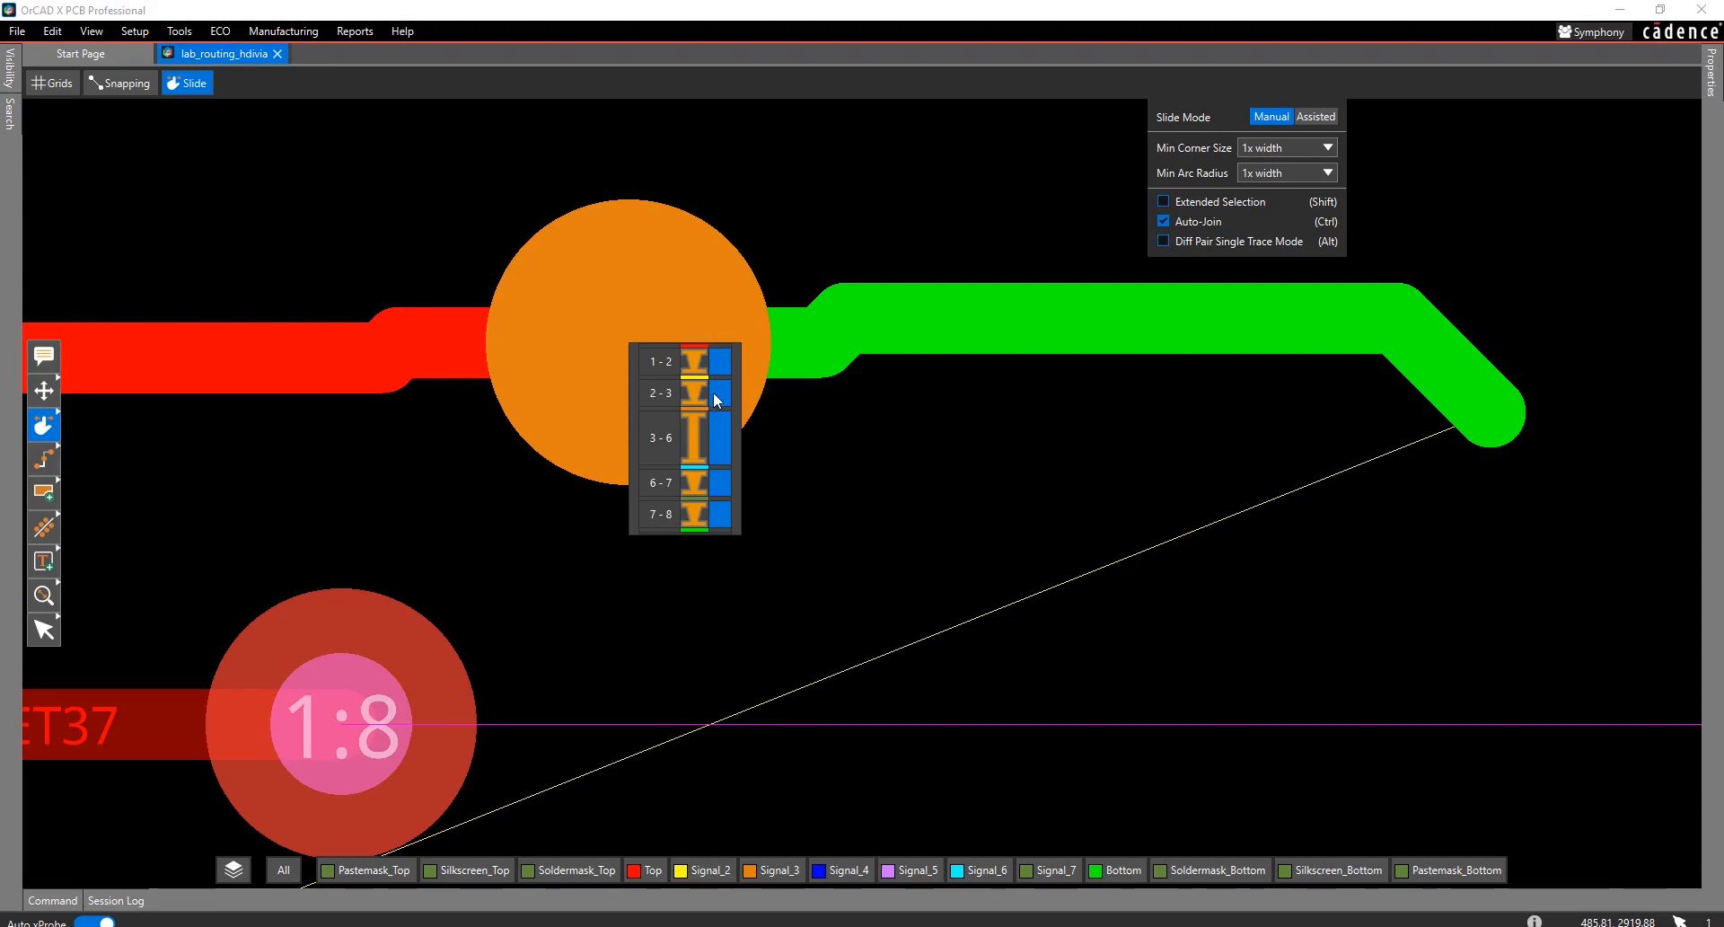
{"action": "left_click_drag", "start_coordinate": [717, 402], "coordinate": [663, 398]}
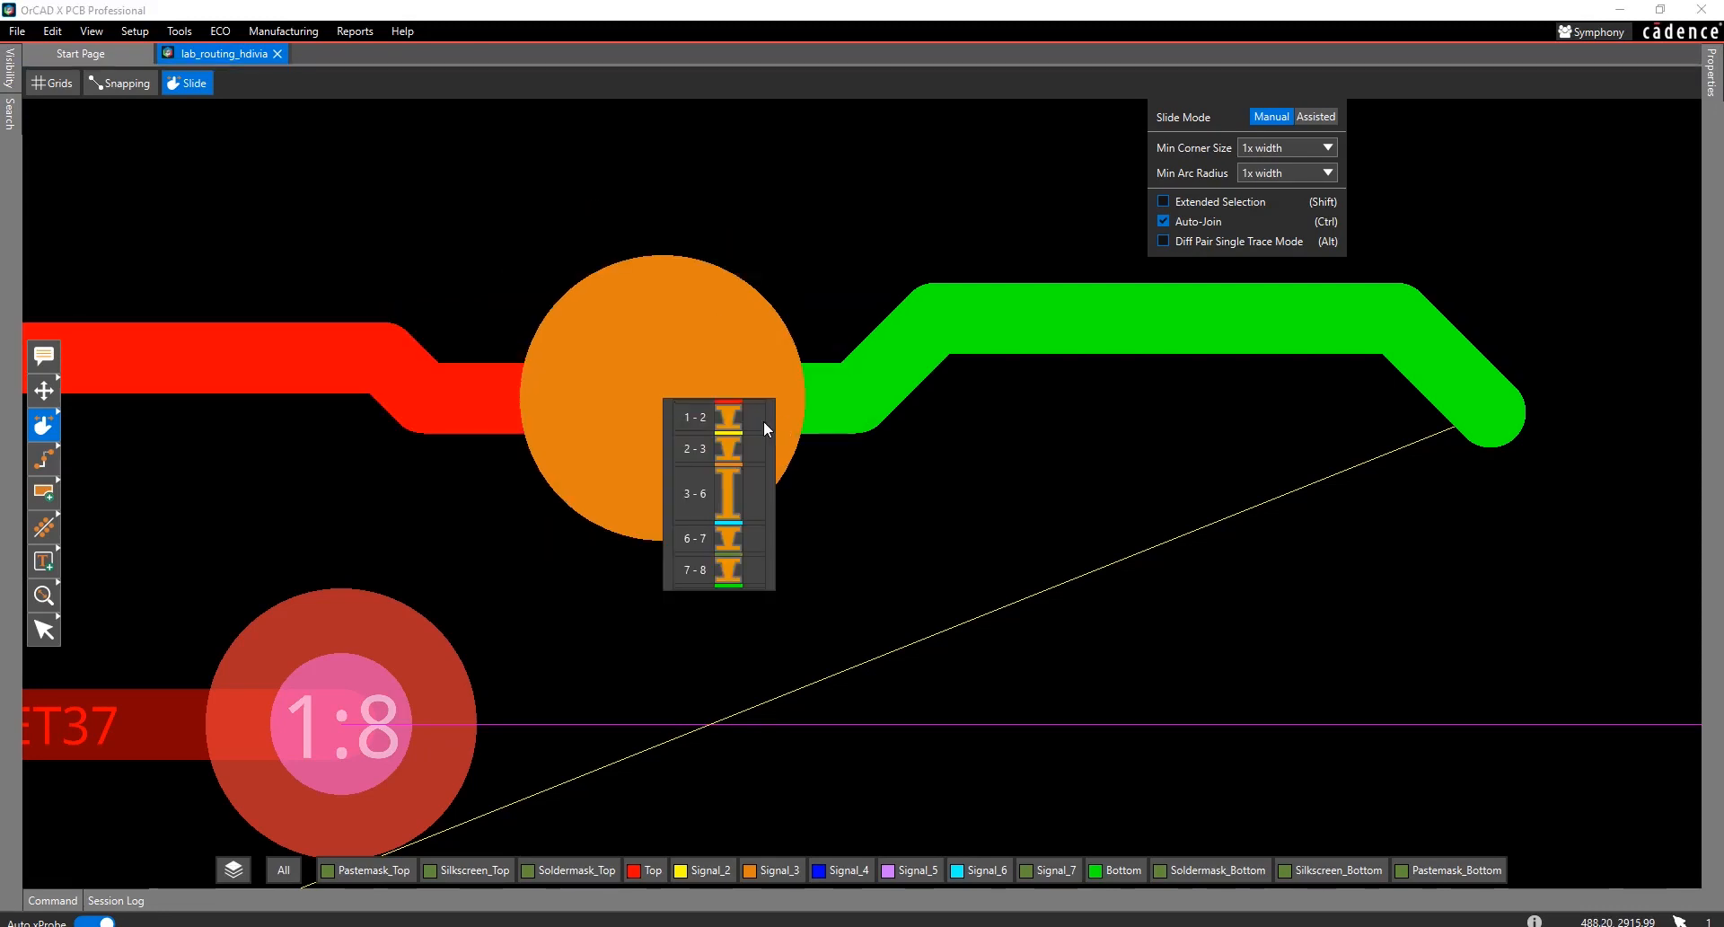
{"action": "left_click_drag", "start_coordinate": [762, 424], "coordinate": [754, 449]}
{"action": "left_click", "coordinate": [753, 448]}
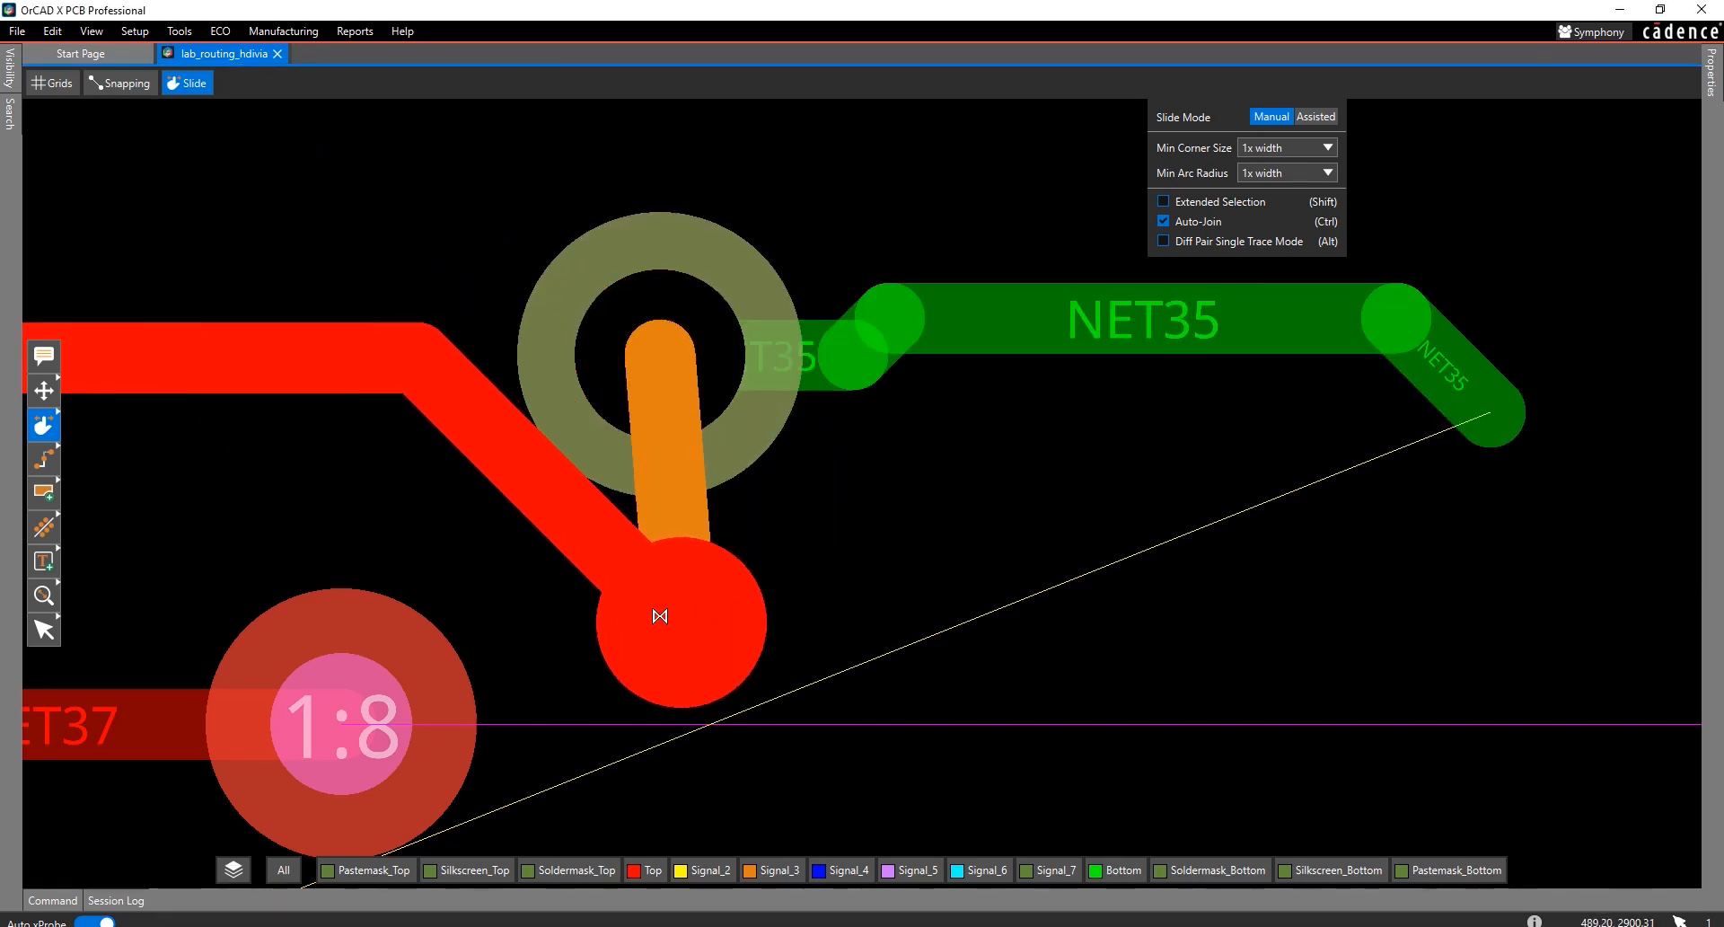
{"action": "left_click", "coordinate": [649, 618]}
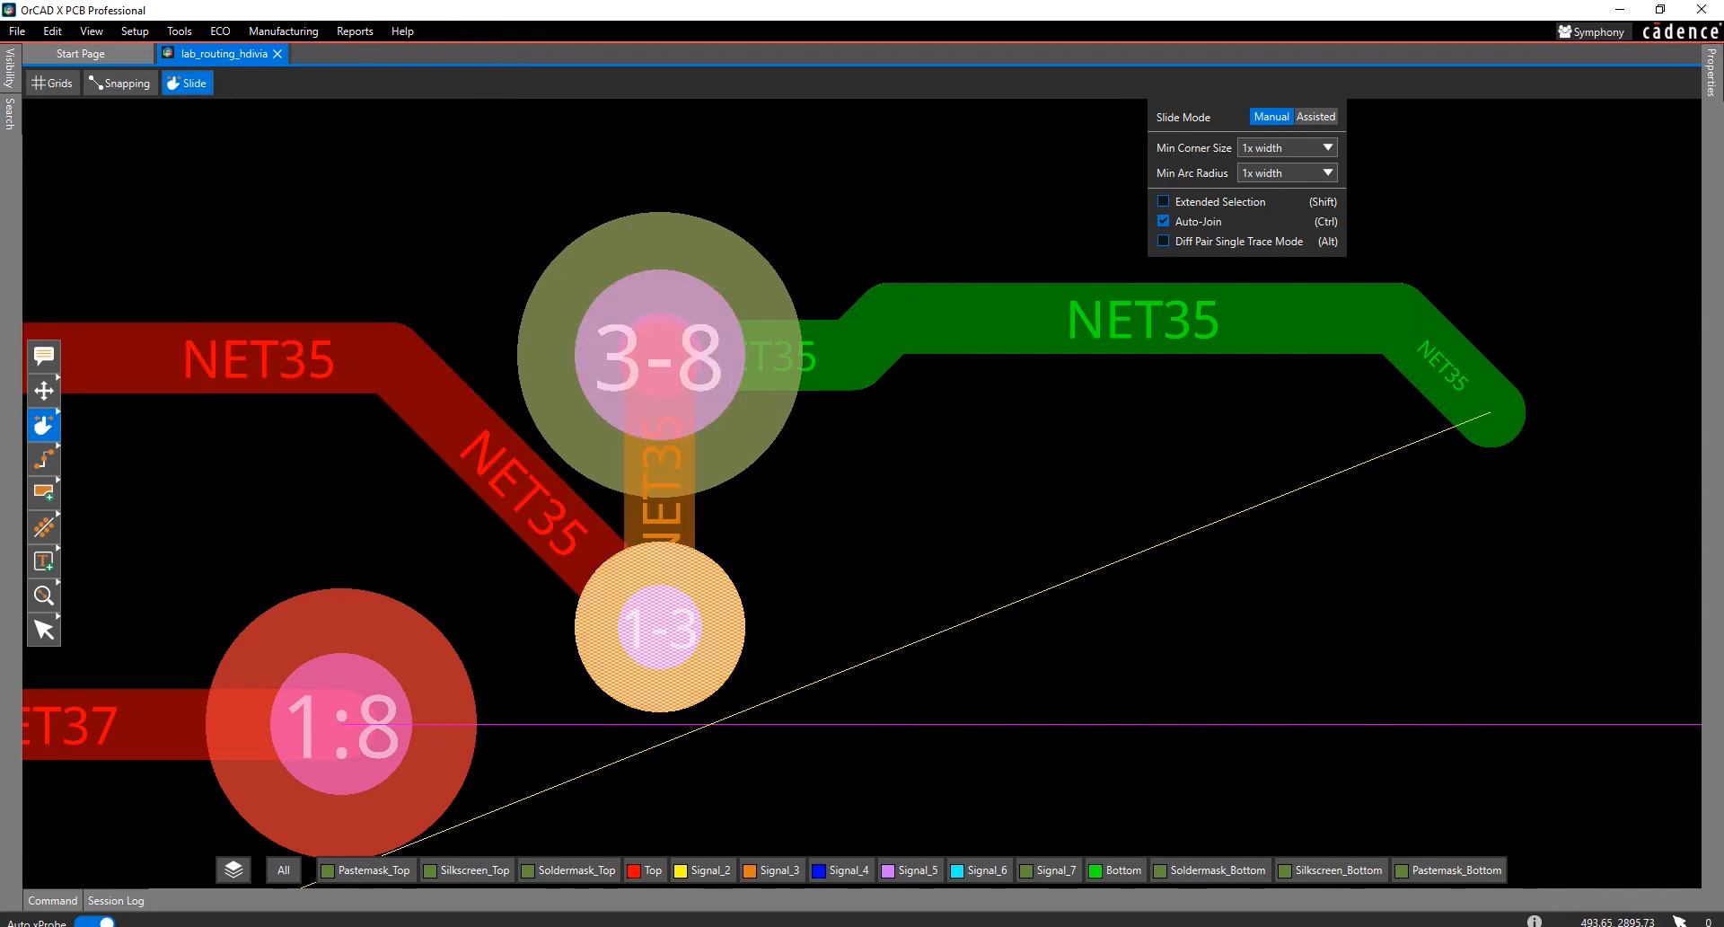
- Split the 3-6 via off the remaining NET35 3-8 stack and place it diagonally up and to the left of it
{"action": "left_click", "coordinate": [704, 278]}
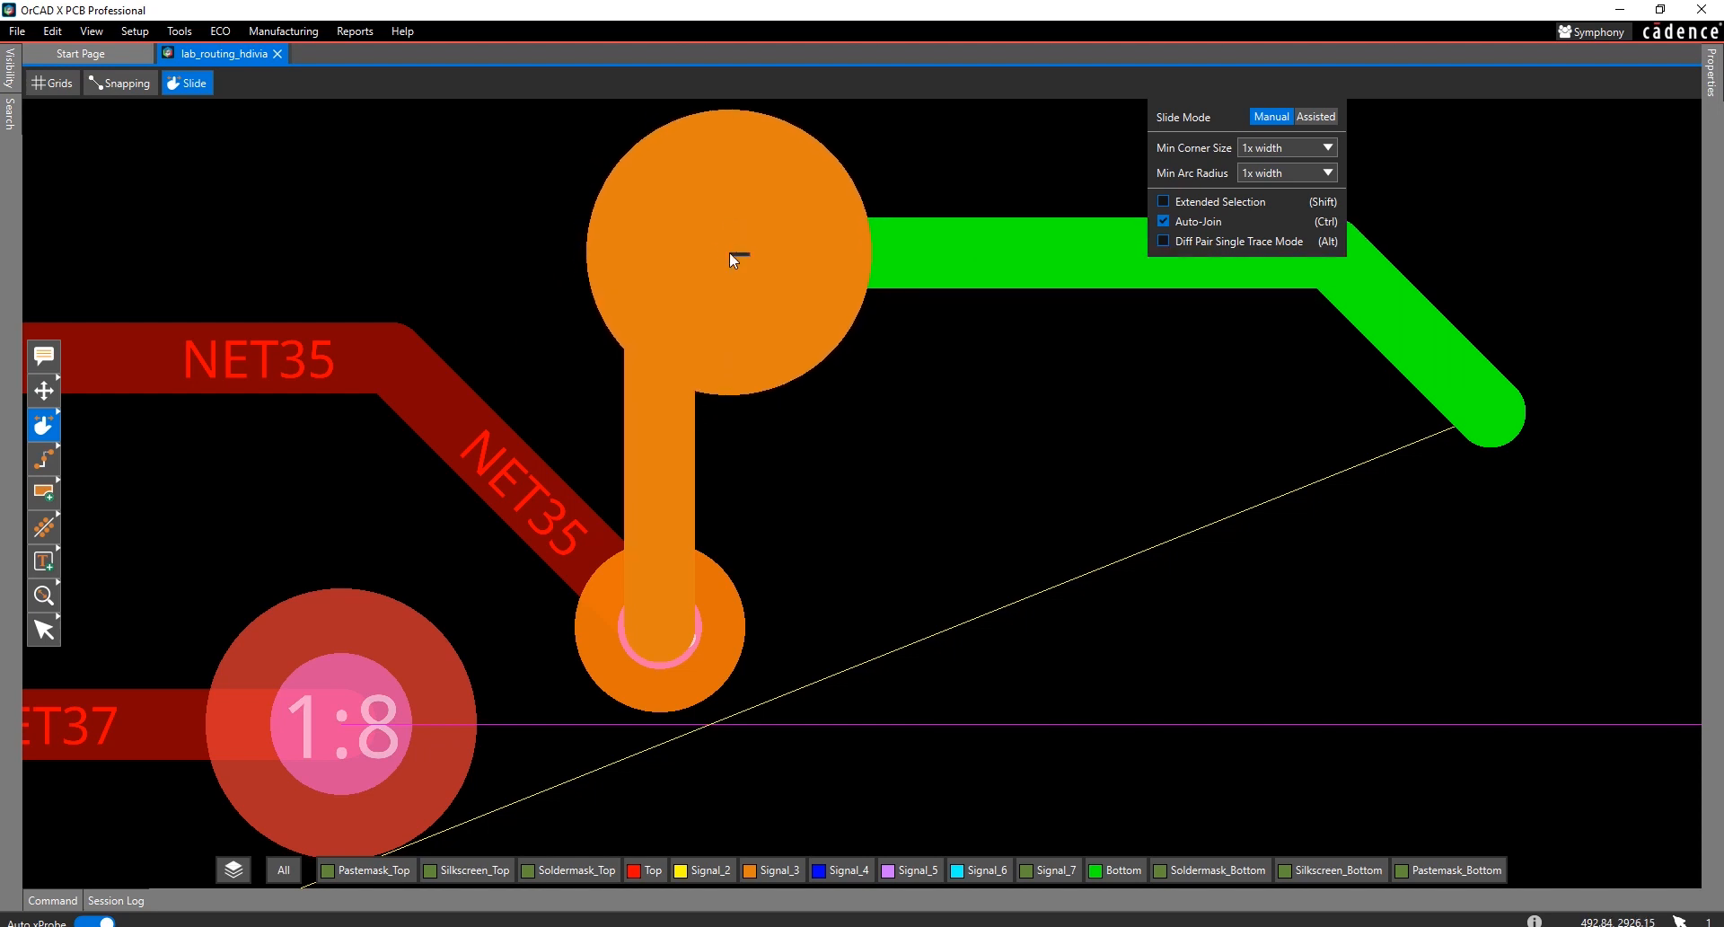
{"action": "right_click", "coordinate": [729, 255]}
{"action": "left_click", "coordinate": [738, 266]}
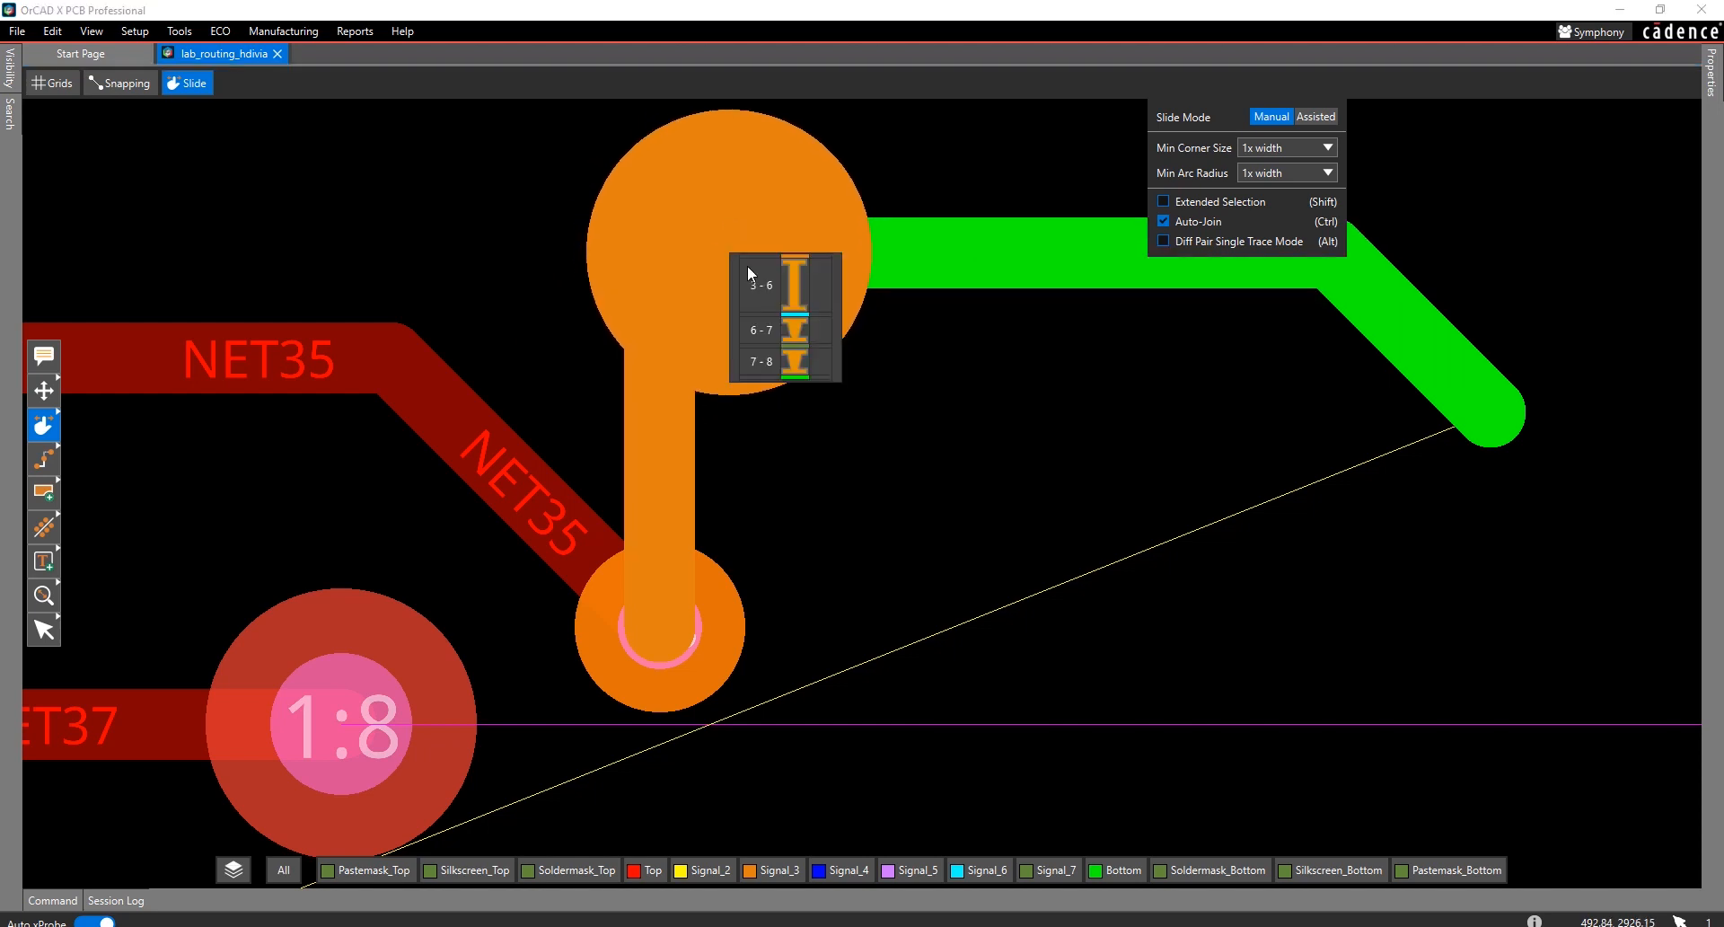
{"action": "left_click", "coordinate": [824, 289]}
{"action": "left_click", "coordinate": [521, 263]}
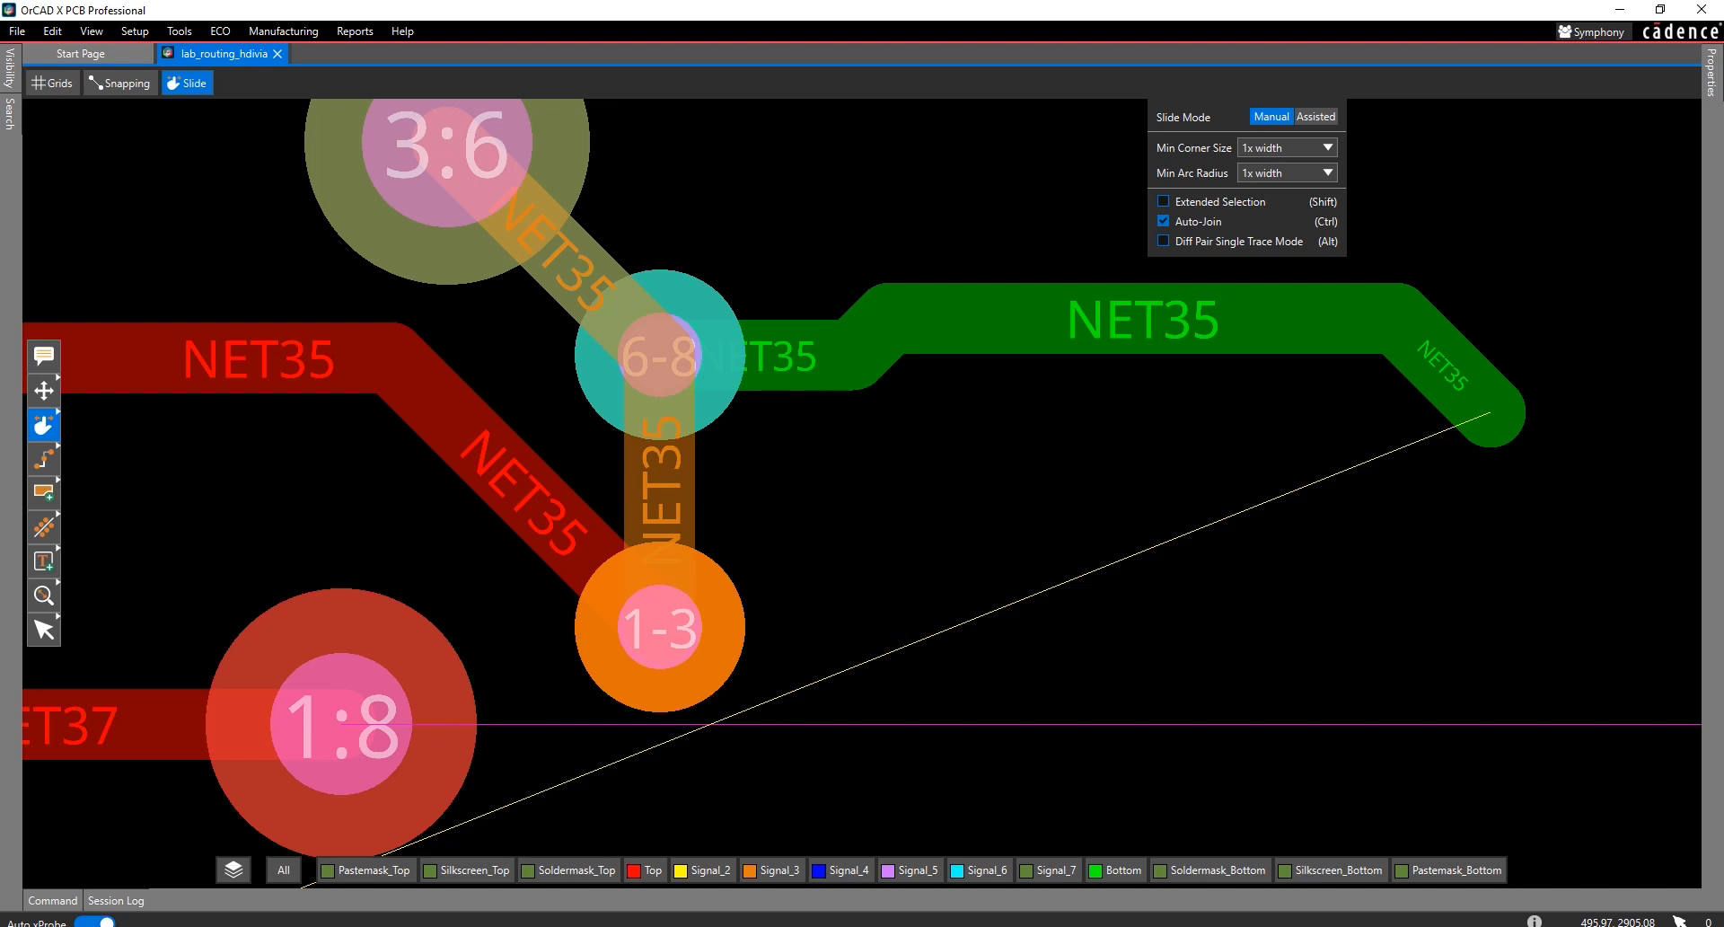
{"action": "middle_click_drag", "start_coordinate": [803, 565], "coordinate": [1047, 400]}
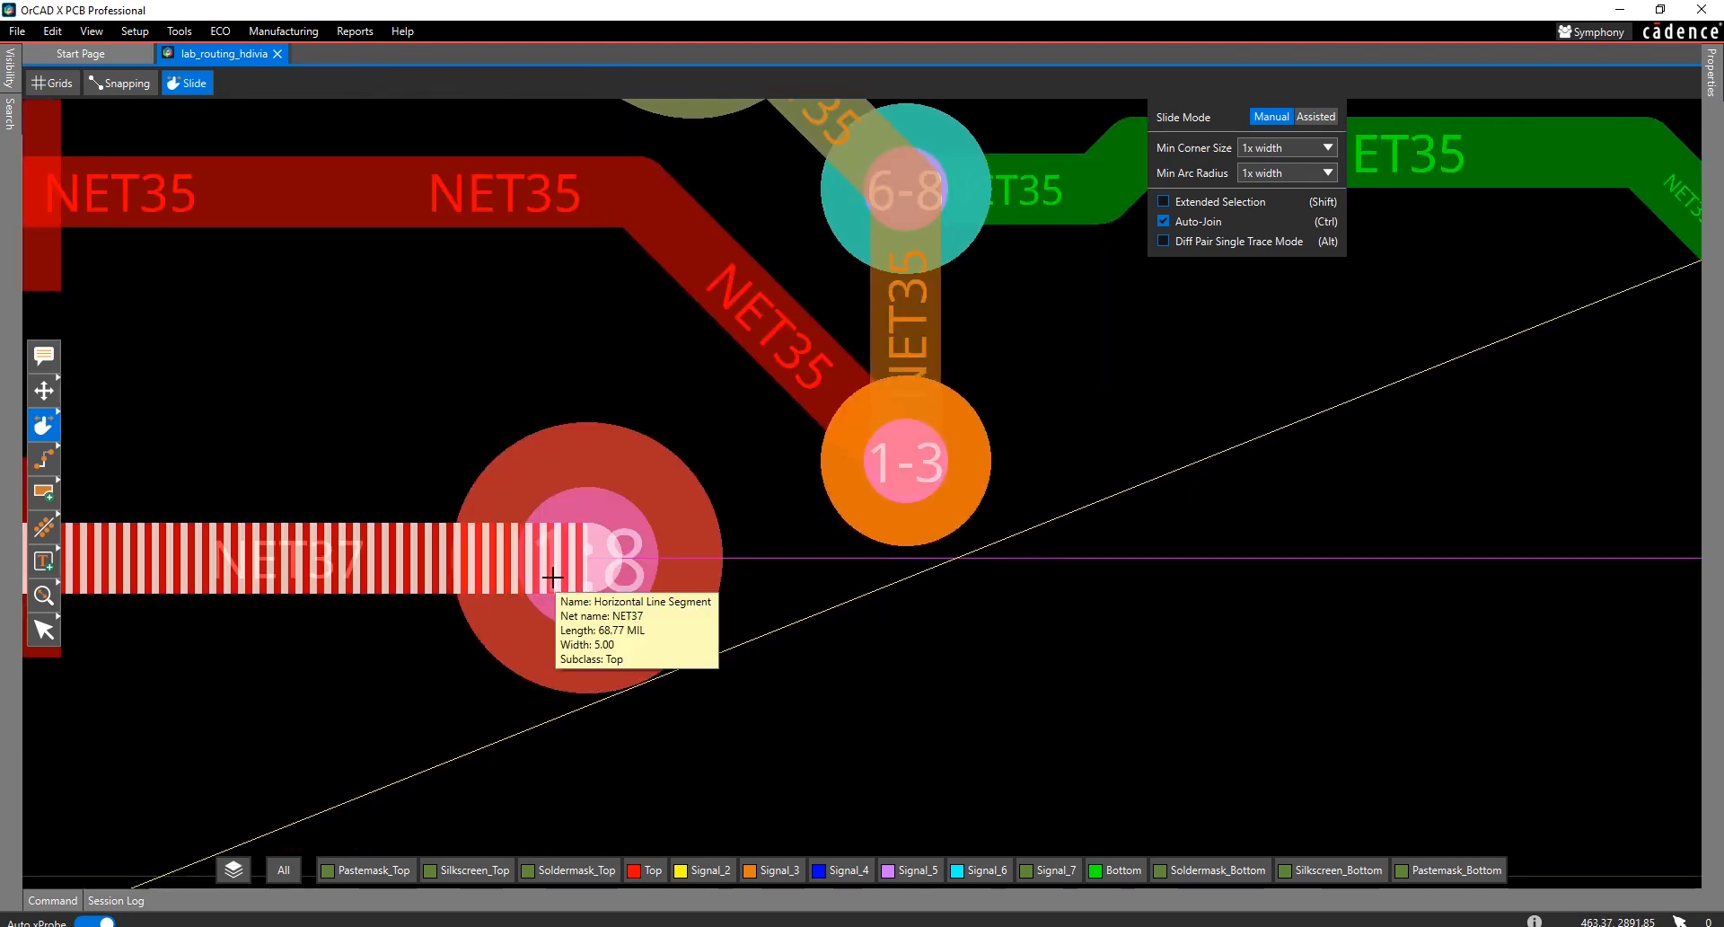